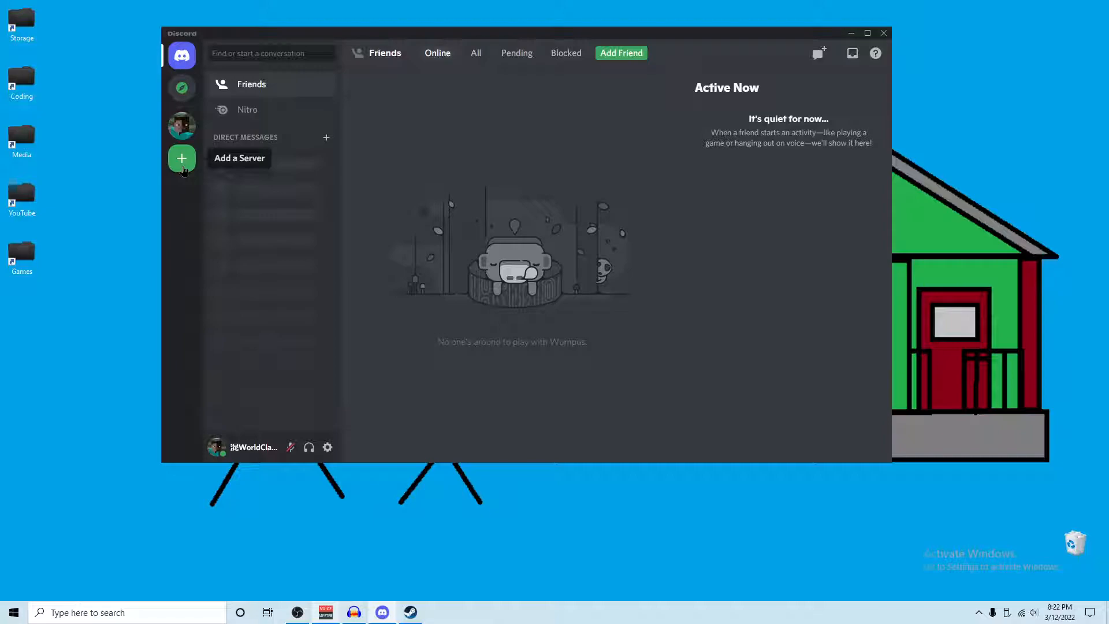
Step: Create a new server from scratch for a club or community, keeping the suggested server name
left_click(181, 159)
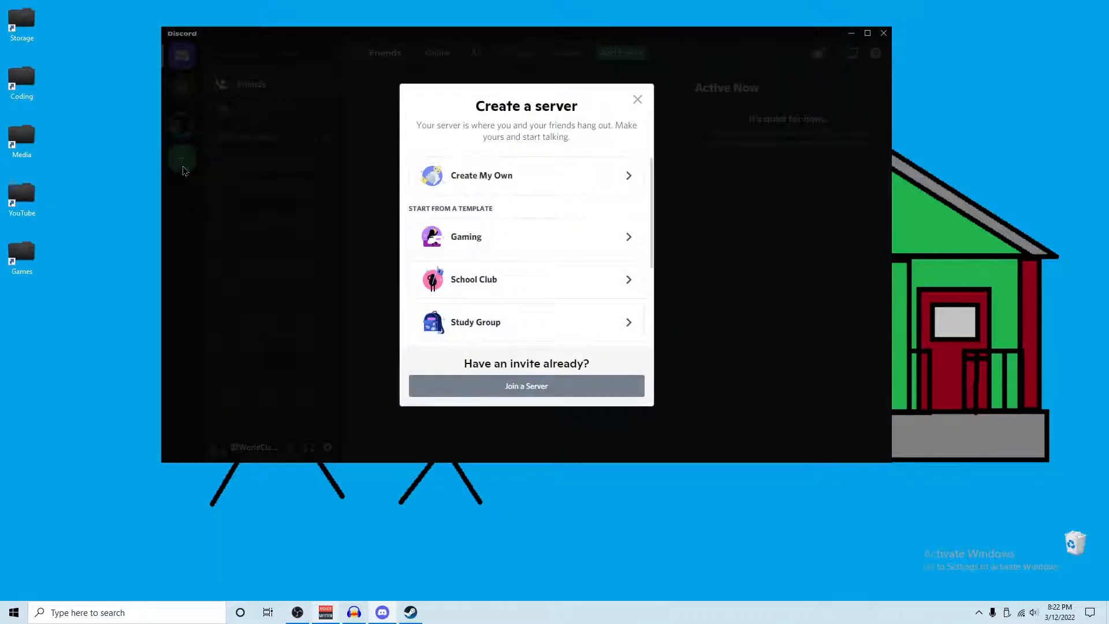
left_click(297, 184)
left_click(184, 167)
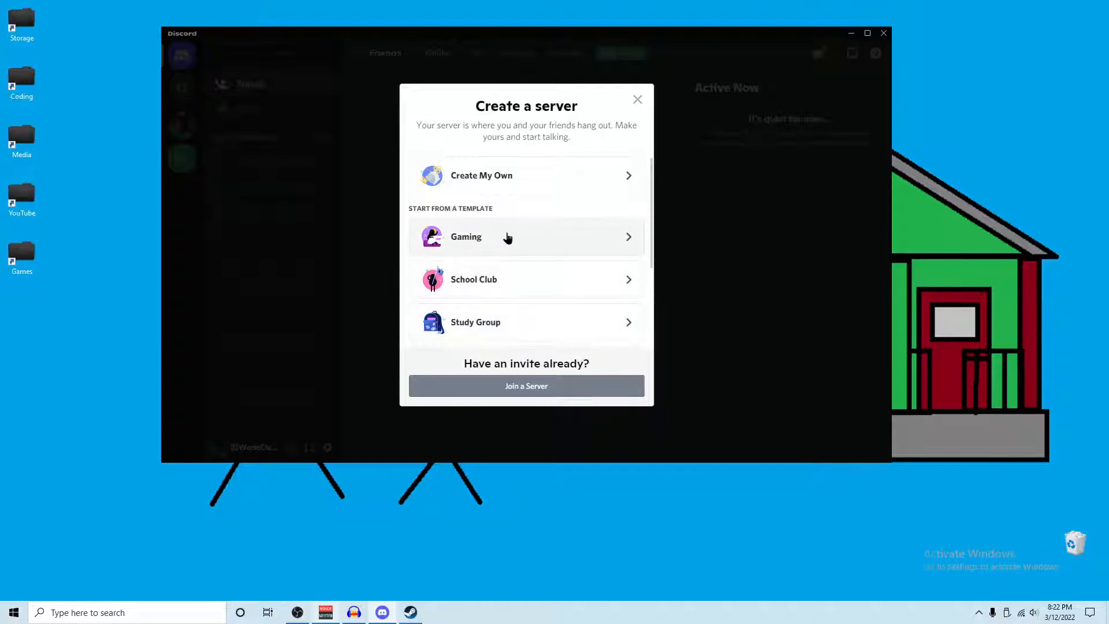
left_click(498, 178)
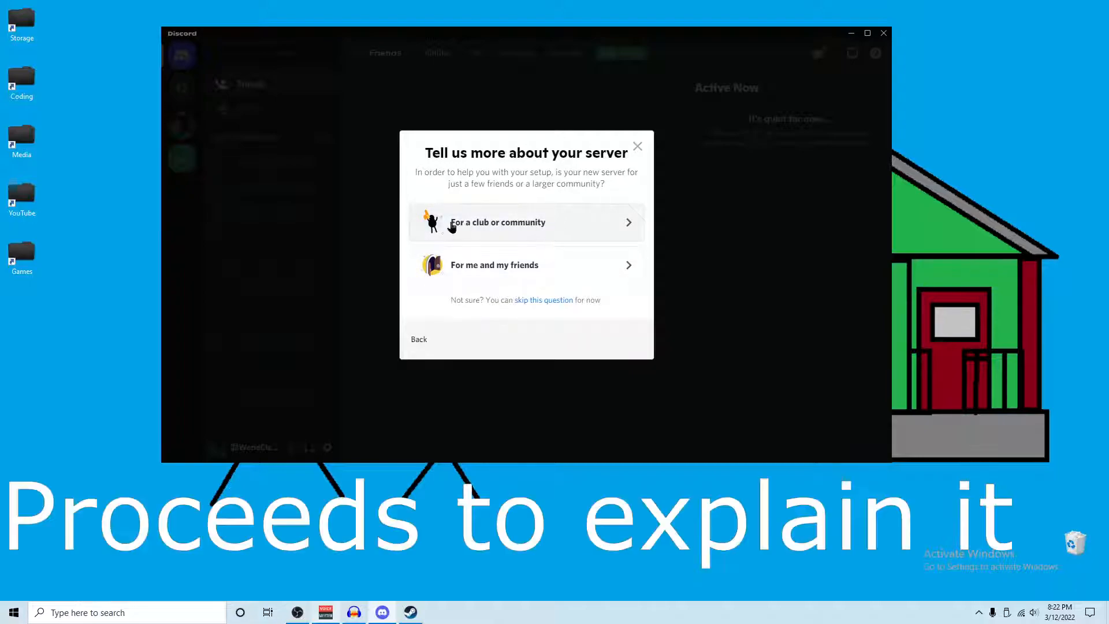
left_click(520, 230)
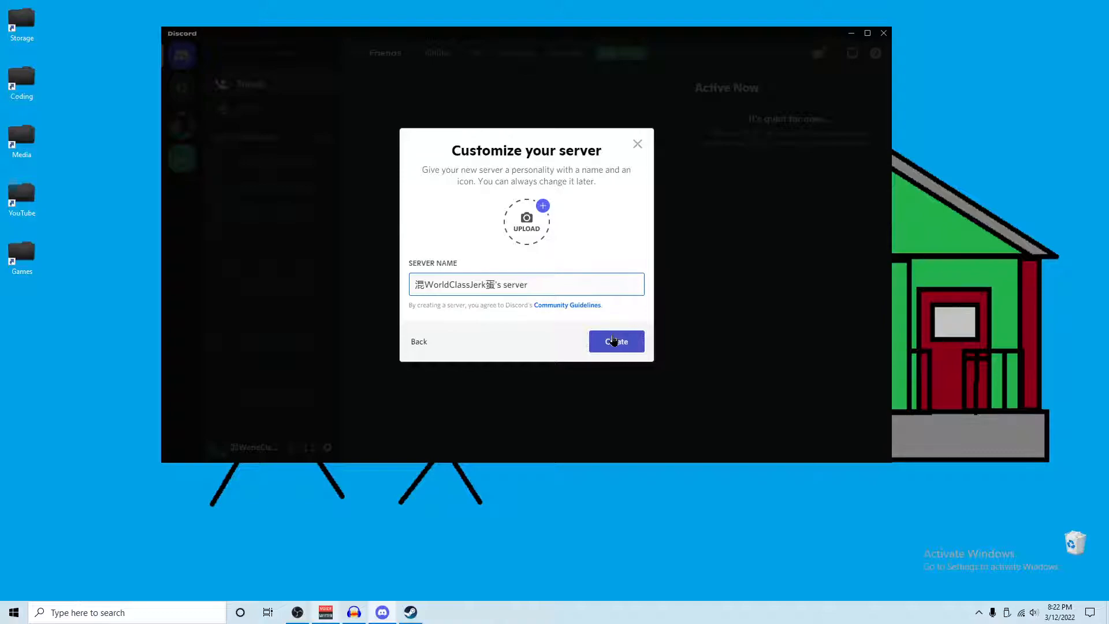
left_click(614, 341)
left_click(288, 56)
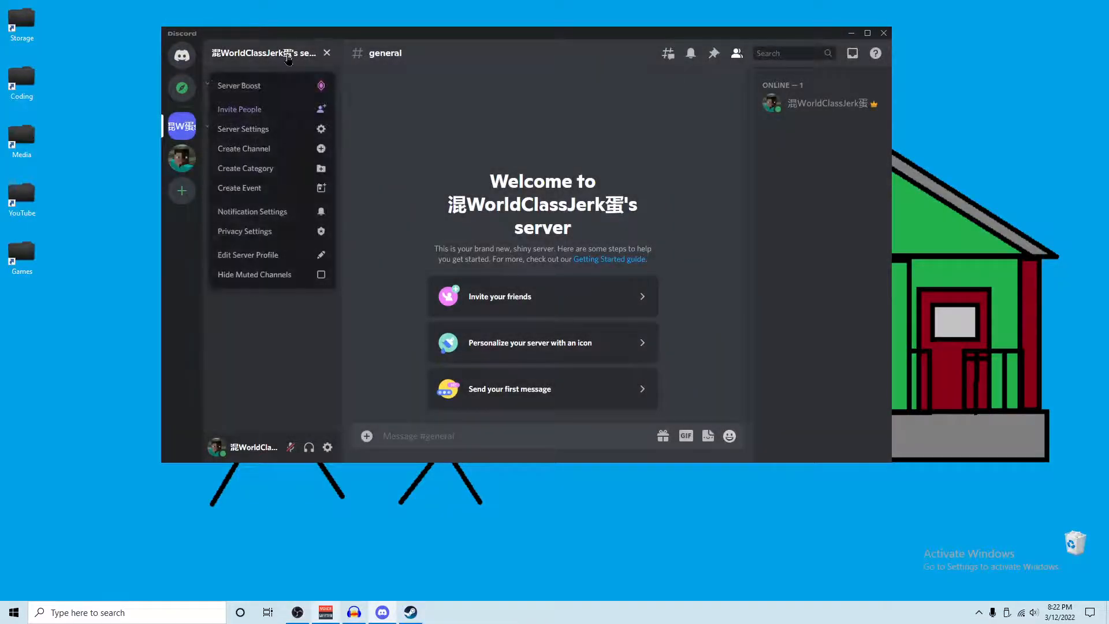
left_click(453, 109)
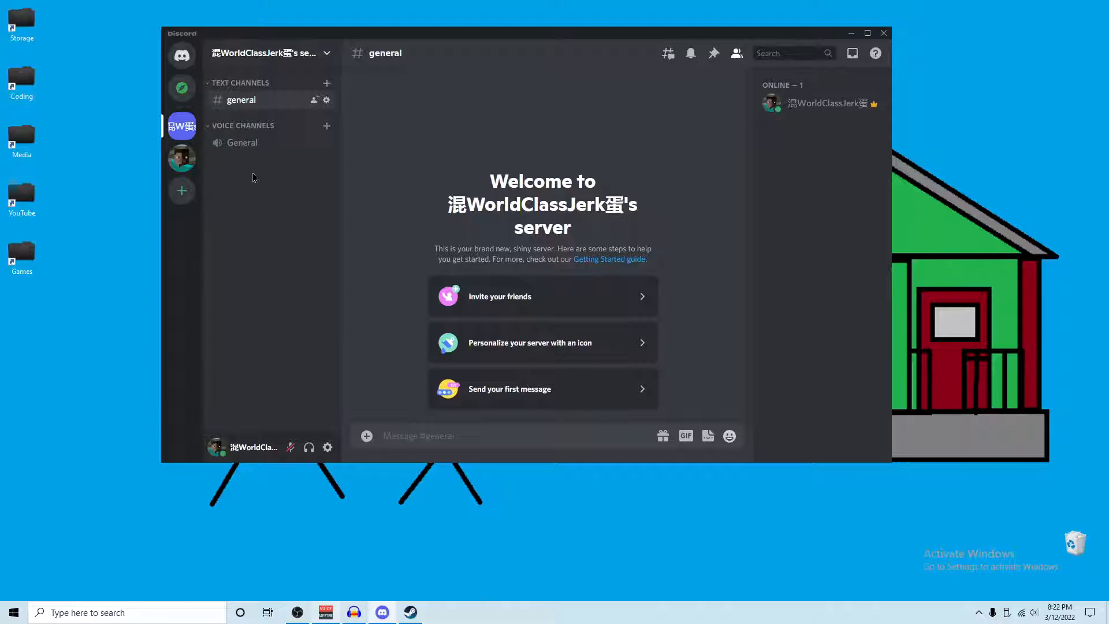
Step: Delete the default General voice channel and the Voice Channels category
right_click(255, 155)
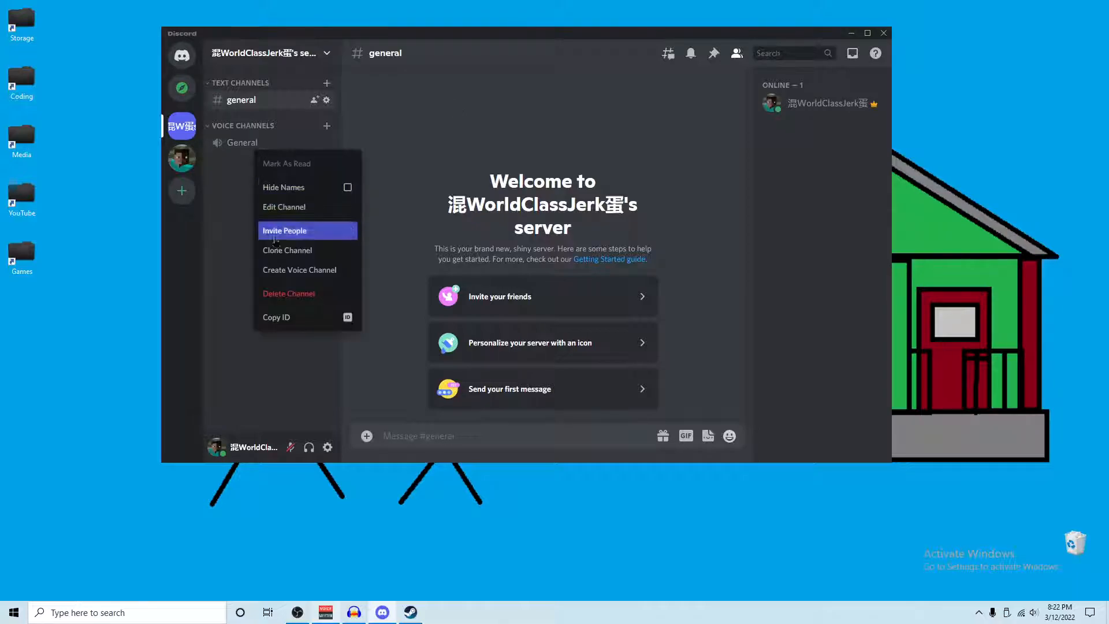
left_click(298, 292)
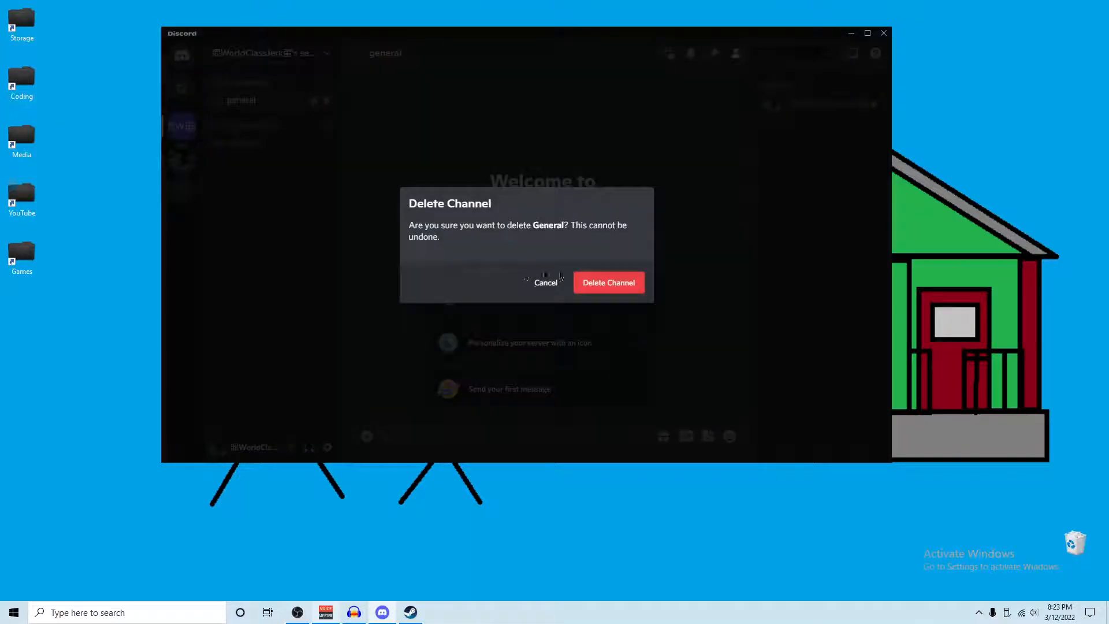
left_click(609, 282)
right_click(275, 127)
left_click(298, 279)
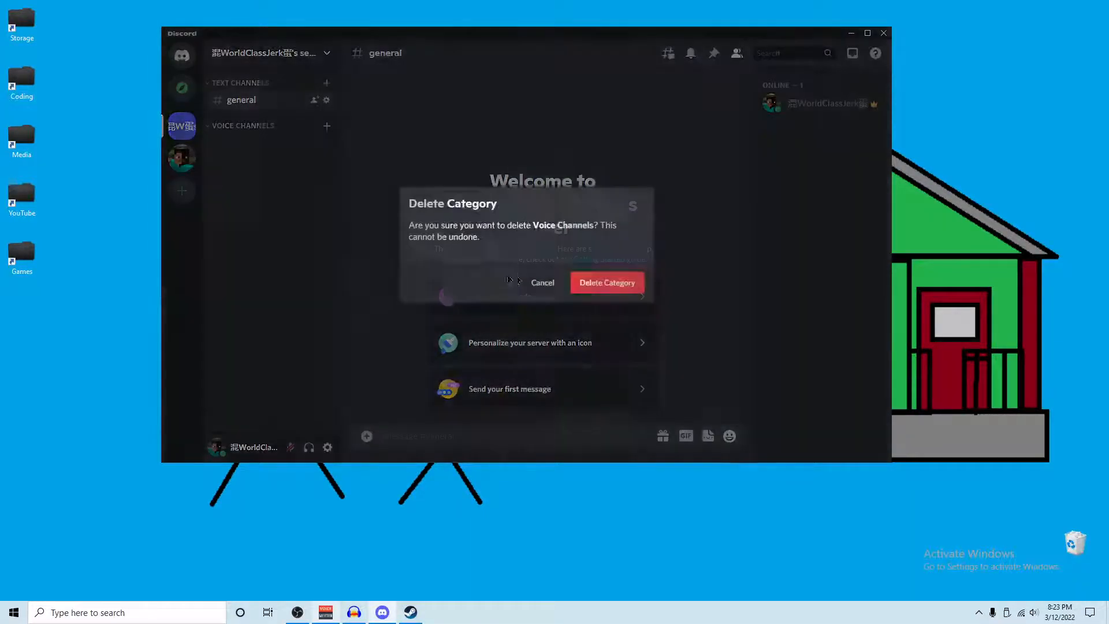
left_click(607, 282)
Step: Delete the default general text channel and the Text Channels category
right_click(268, 108)
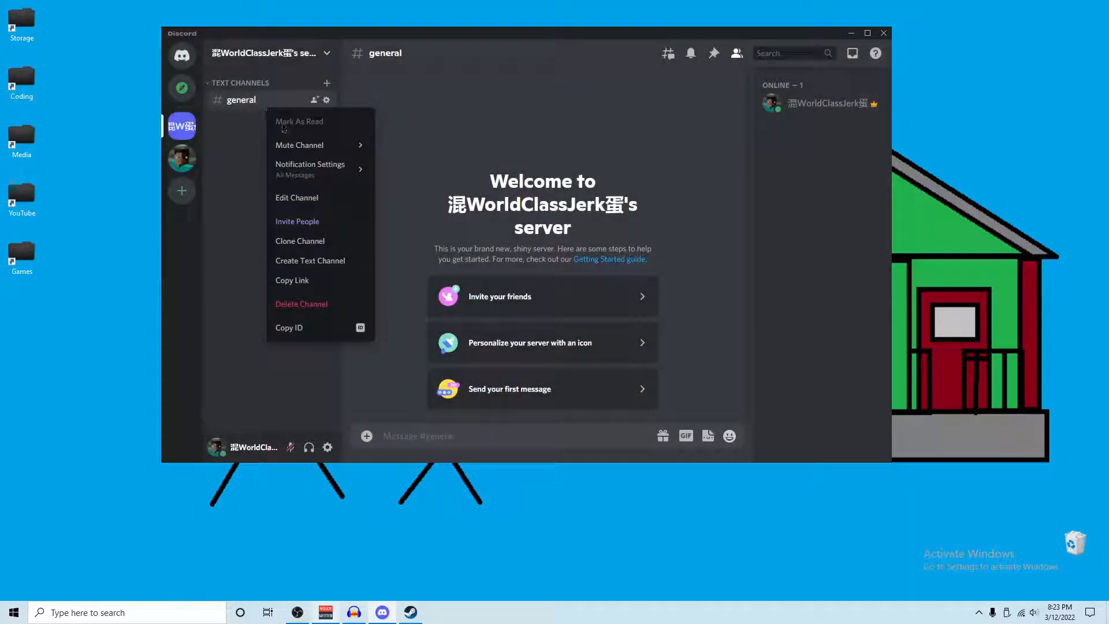
left_click(301, 304)
left_click(609, 283)
right_click(254, 86)
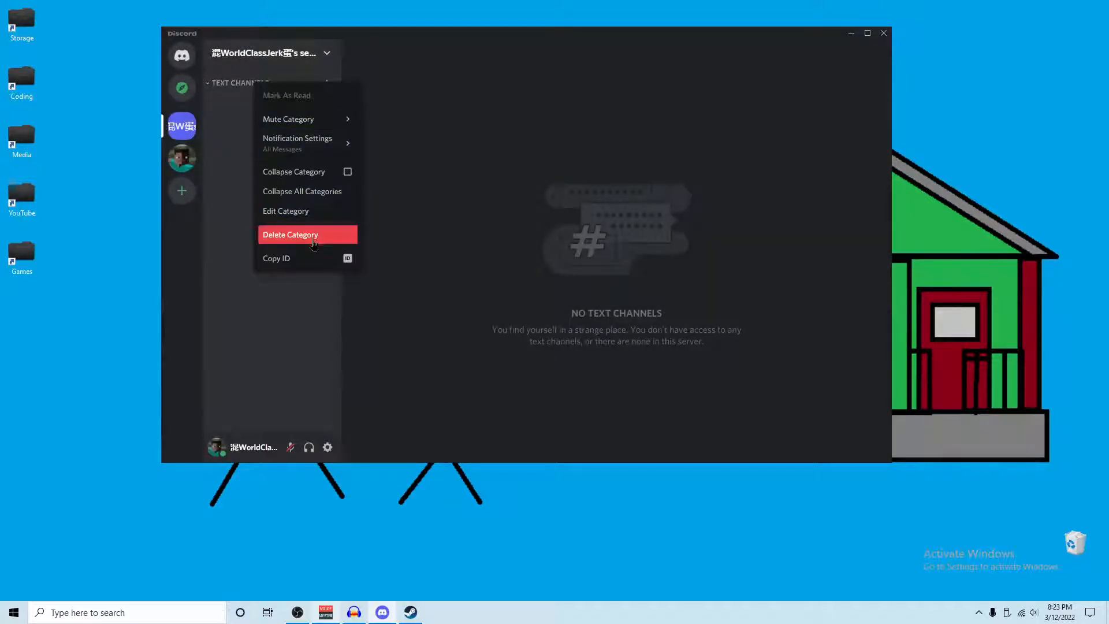
left_click(291, 233)
left_click(609, 282)
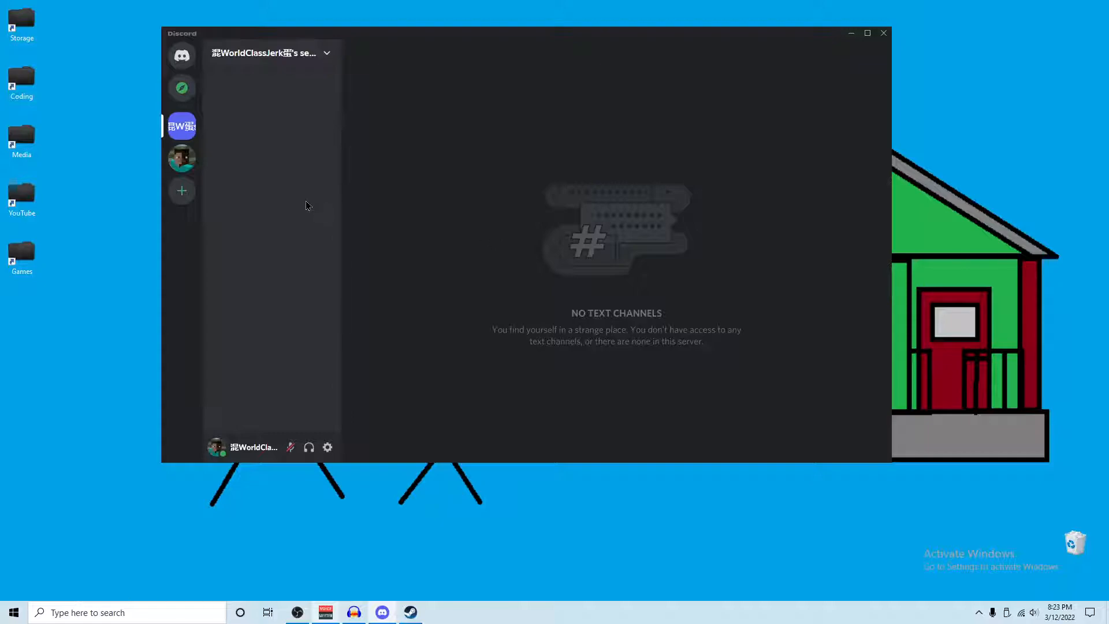
Step: Create a non-private channel category named Information in the empty server
right_click(267, 119)
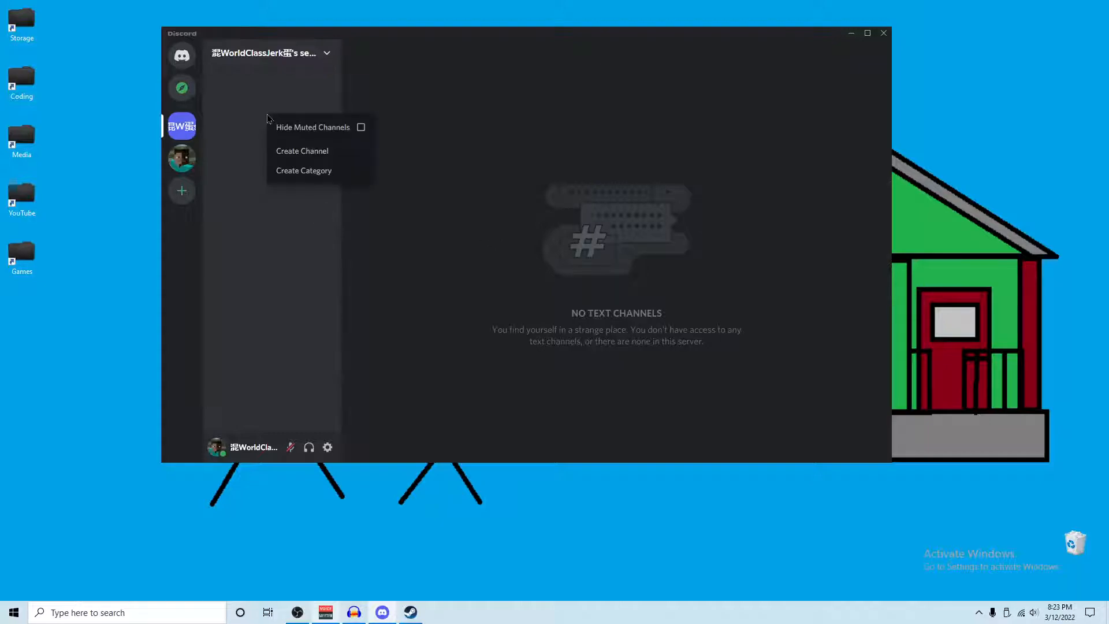
left_click(303, 171)
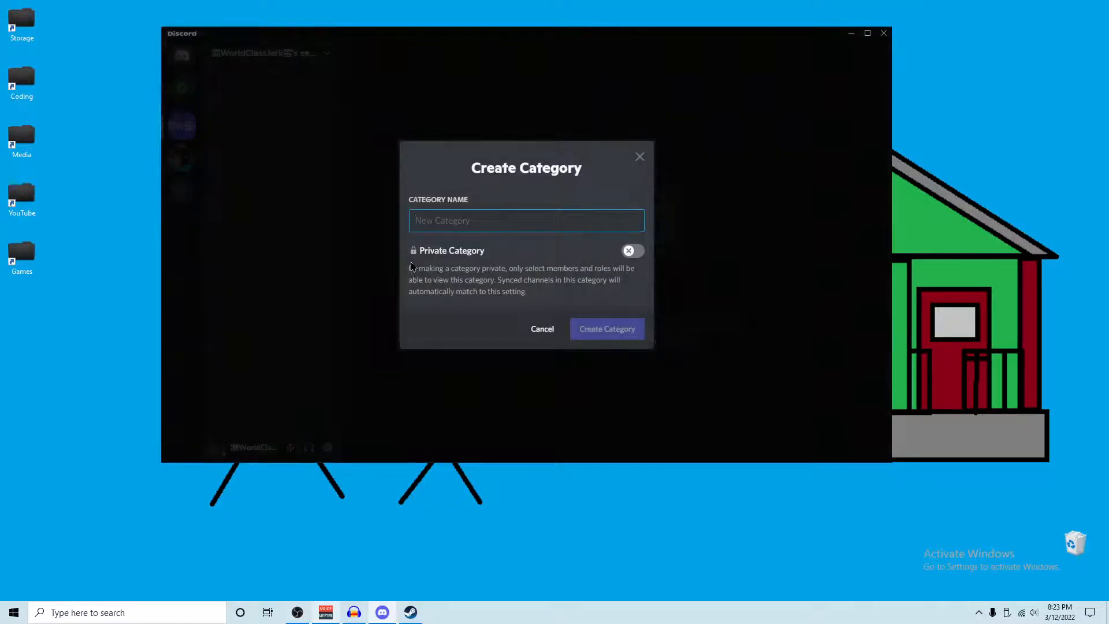
type("information")
key("Return")
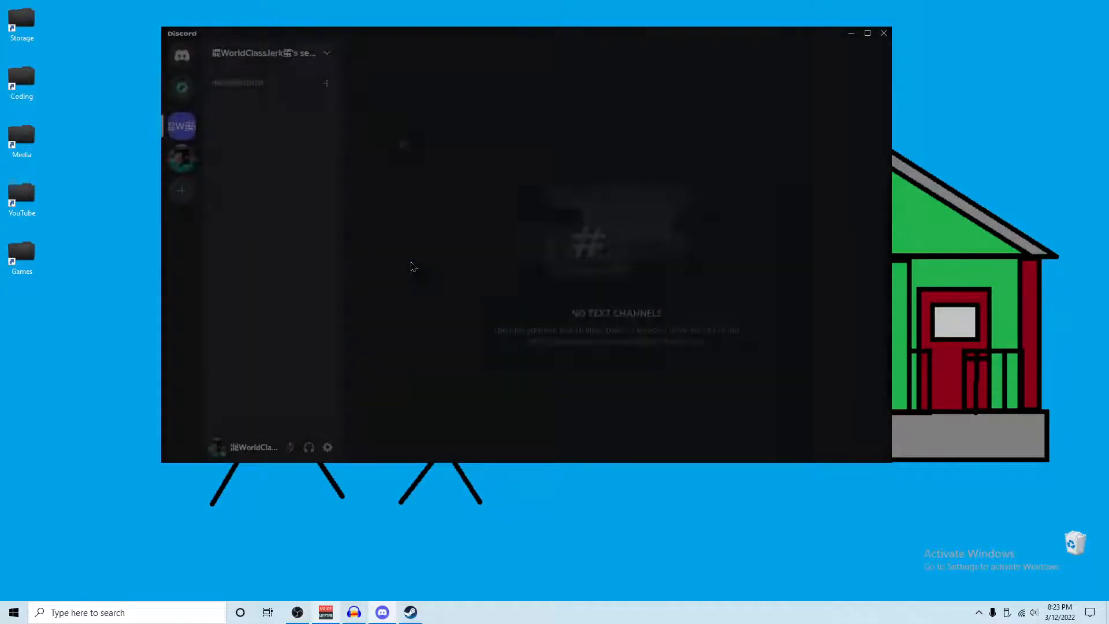
Step: Add two text channels named lobby and info to the Information category
left_click(327, 82)
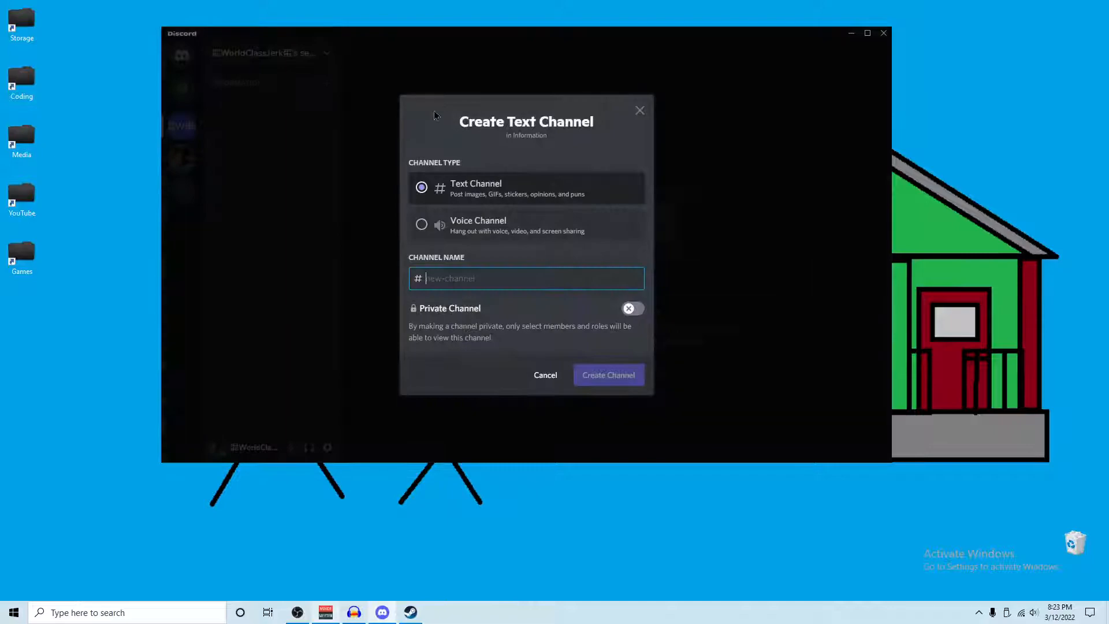
type("lobby")
key("Return")
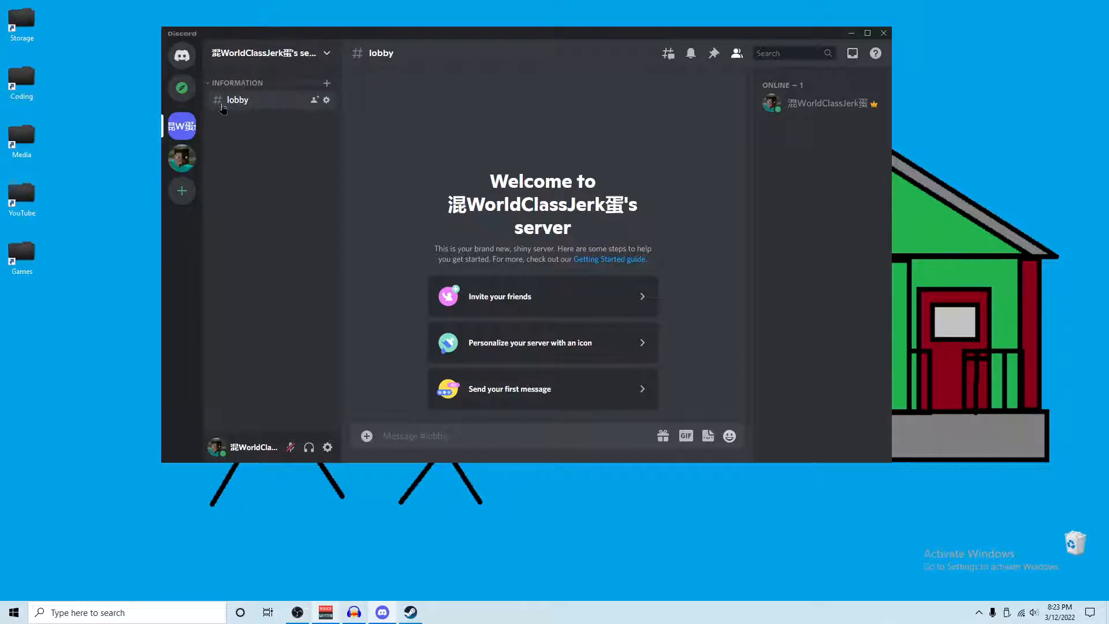
left_click(328, 84)
type("infor")
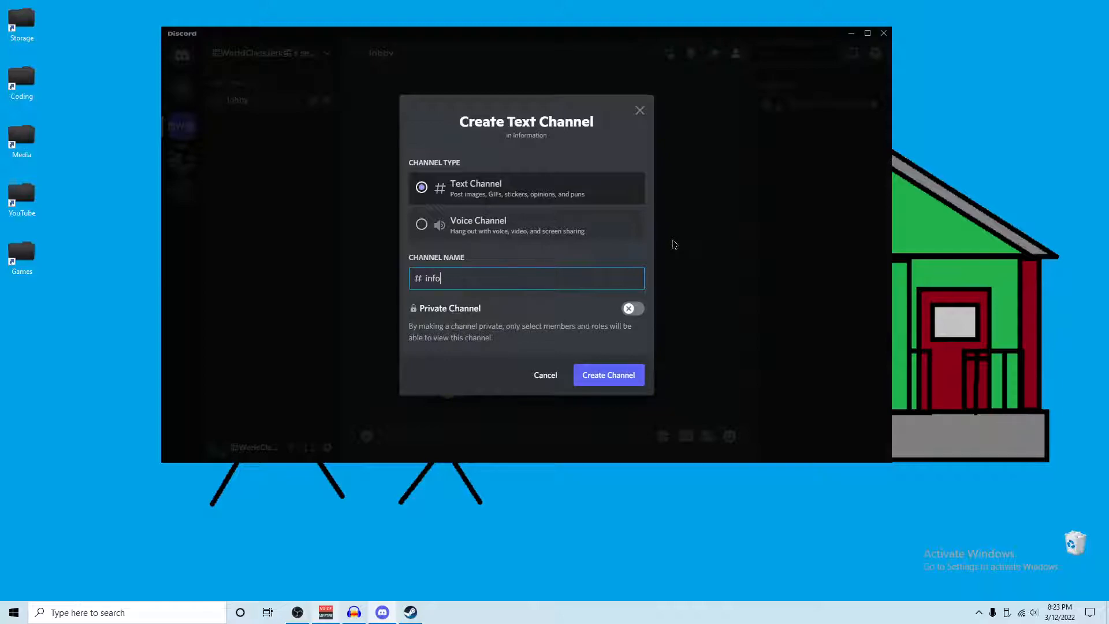
key("Return")
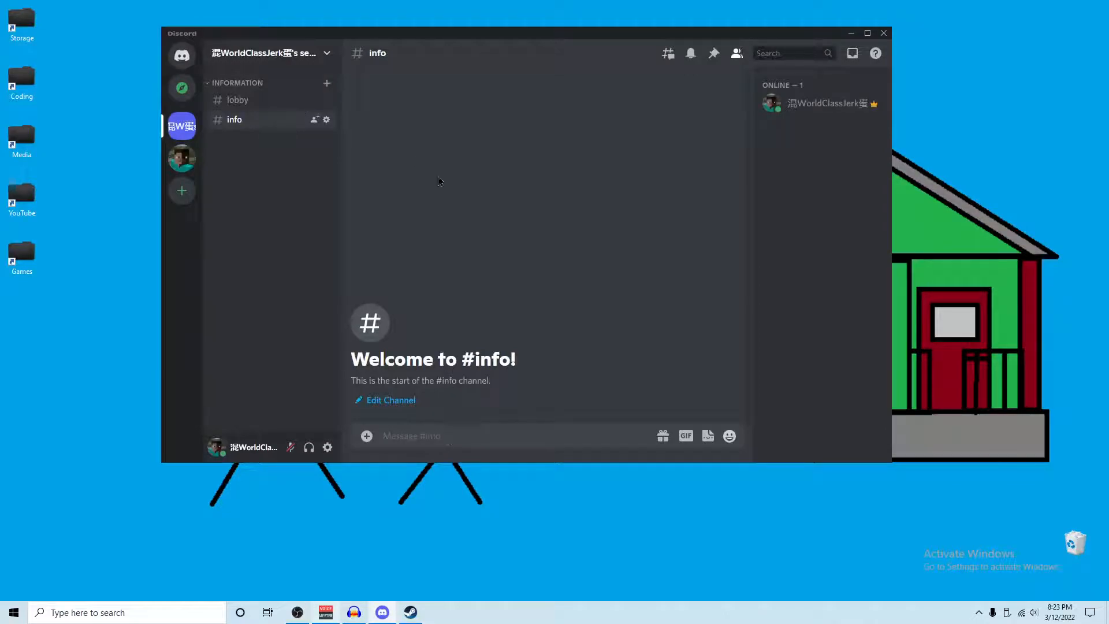
Step: Add two text channels named rules and announcements to the Information category
left_click(326, 83)
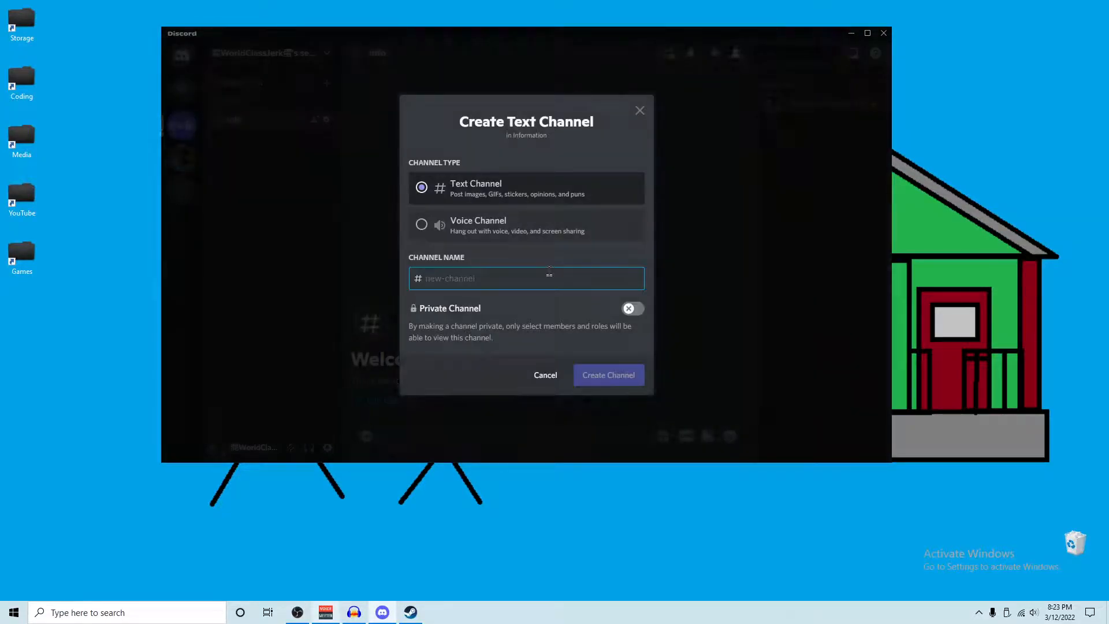
type("rules")
key("Return")
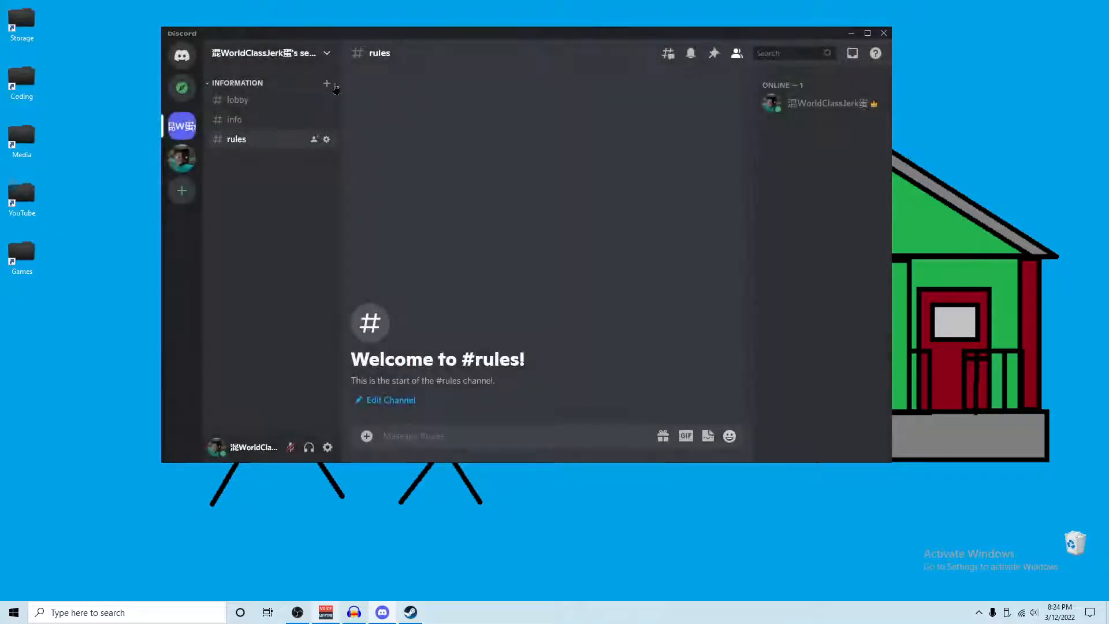
left_click(326, 83)
type("announcements")
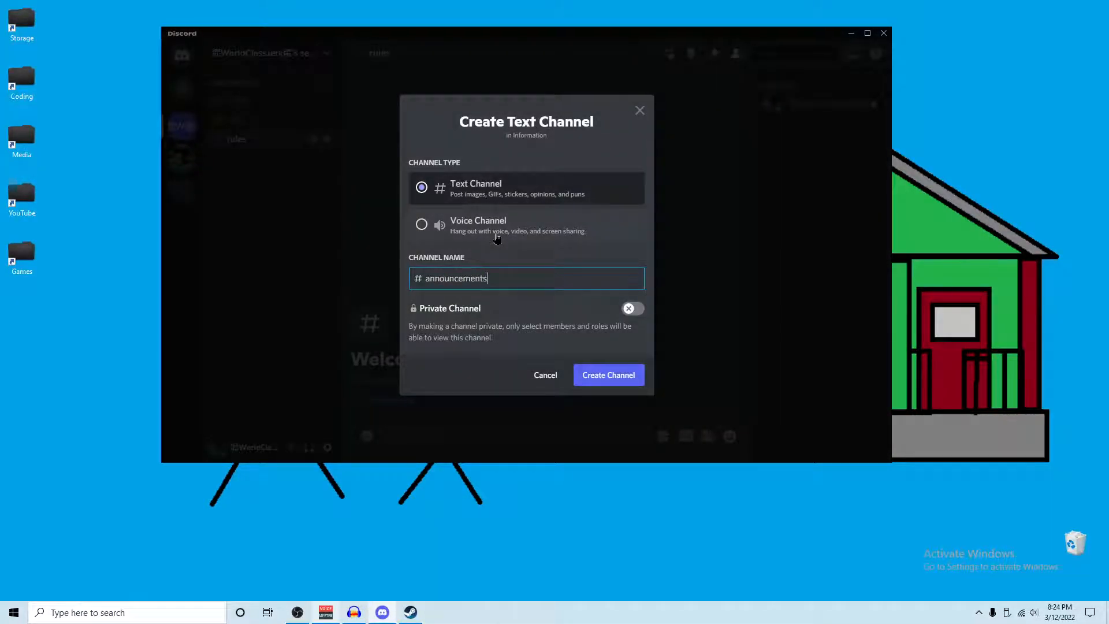
key("Return")
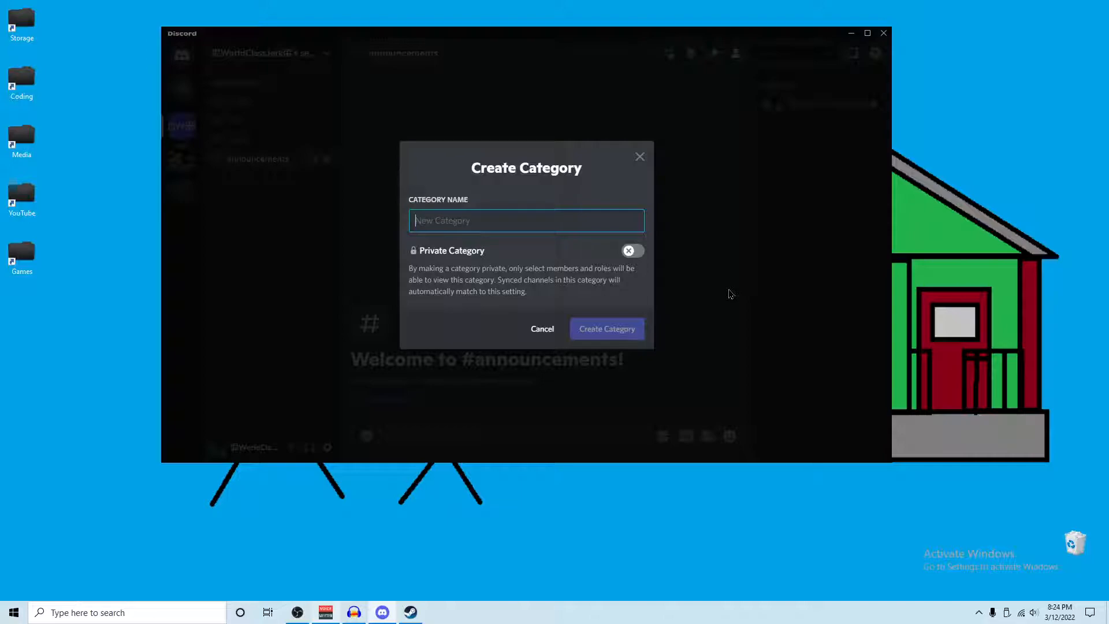
Step: Create two more non-private categories named Text Chats and Voice Chats
type("T")
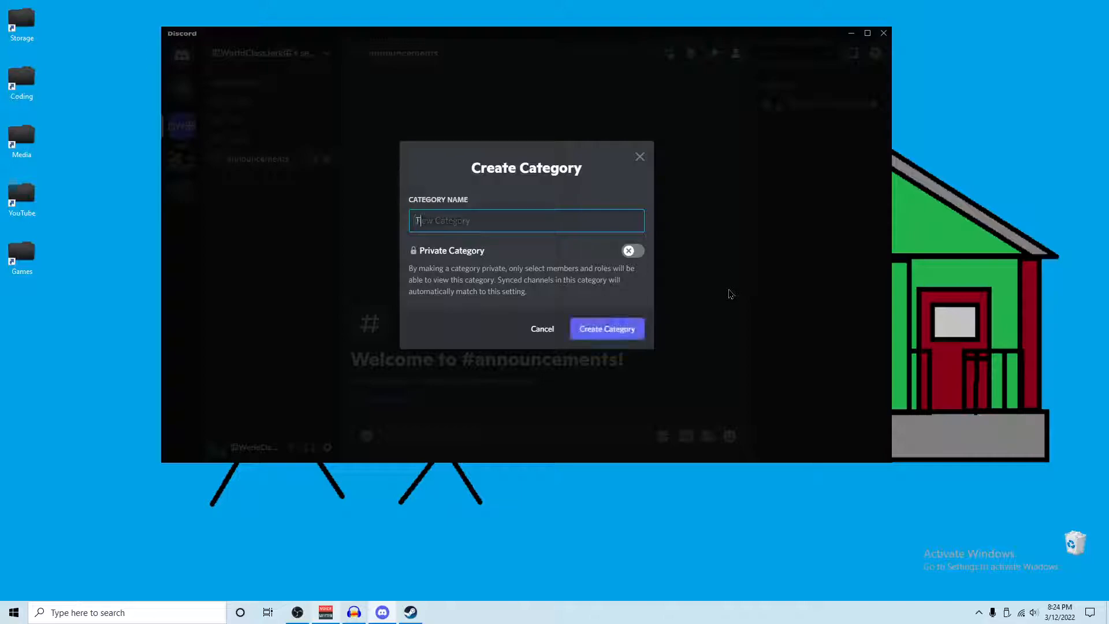
type("ext Chats")
key("Return")
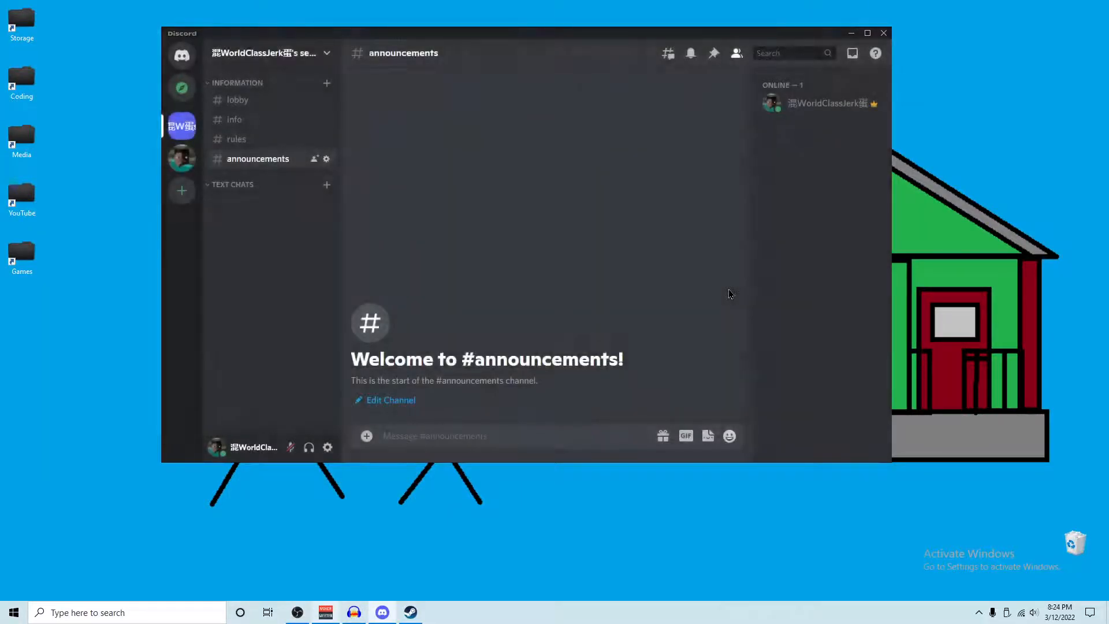
right_click(312, 233)
left_click(346, 286)
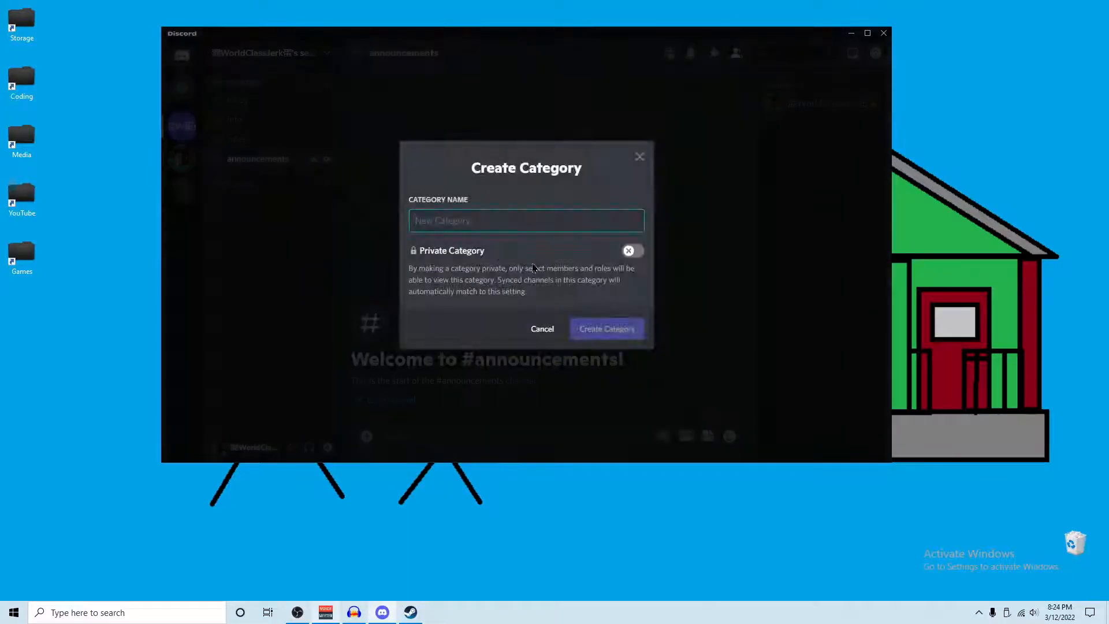
type("Voice Chats")
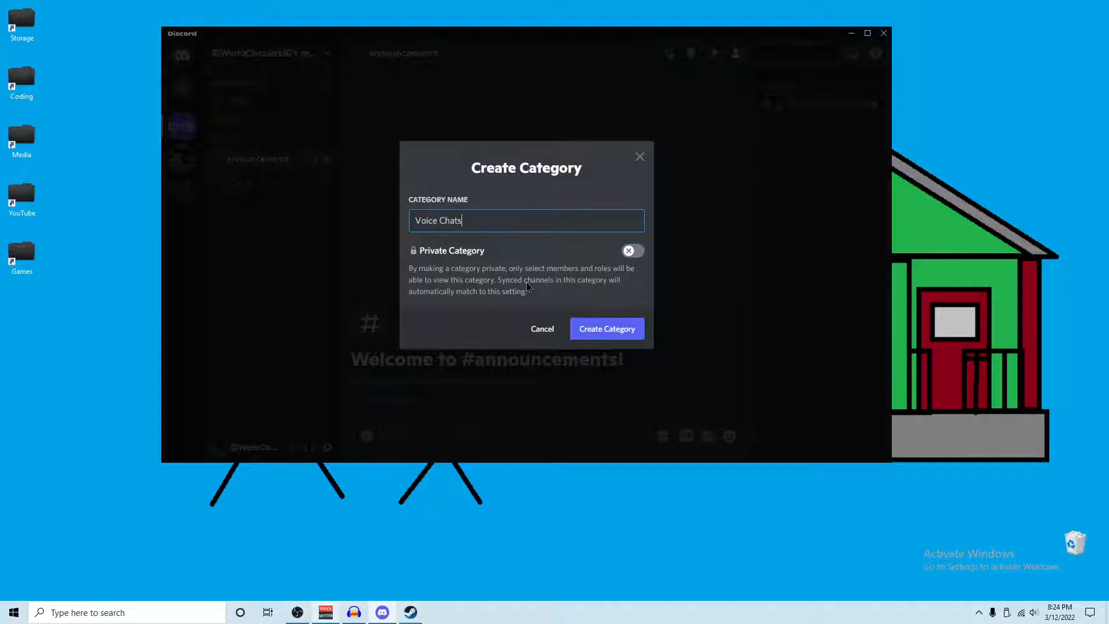
key("Return")
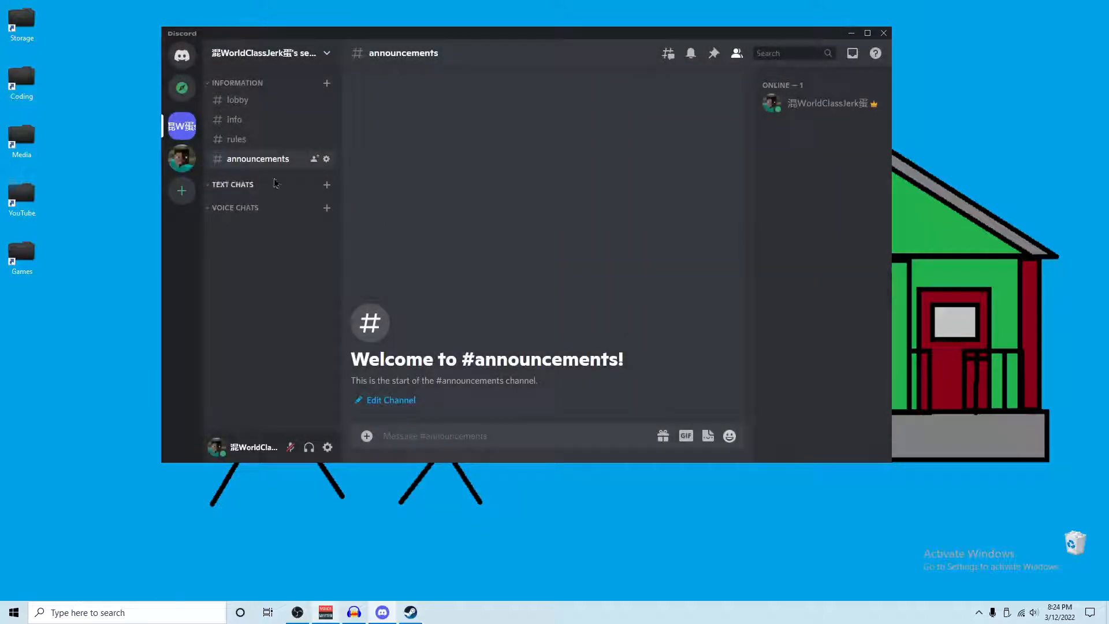
Step: Add a text channel named general to the Text Chats category
left_click(327, 185)
type("gnera")
key("BackSpace")
key("BackSpace")
key("BackSpace")
key("BackSpace")
type("eneral")
key("Return")
Step: Add two voice channels named General 1 and General 2 to the Voice Chats category
left_click(327, 227)
type("General")
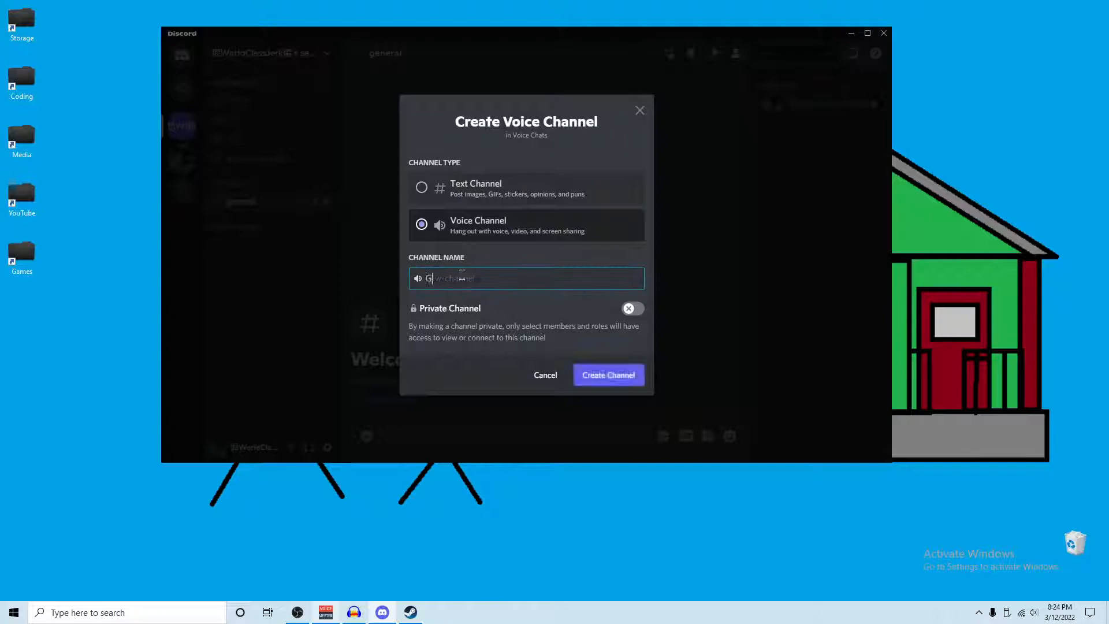
key("Return")
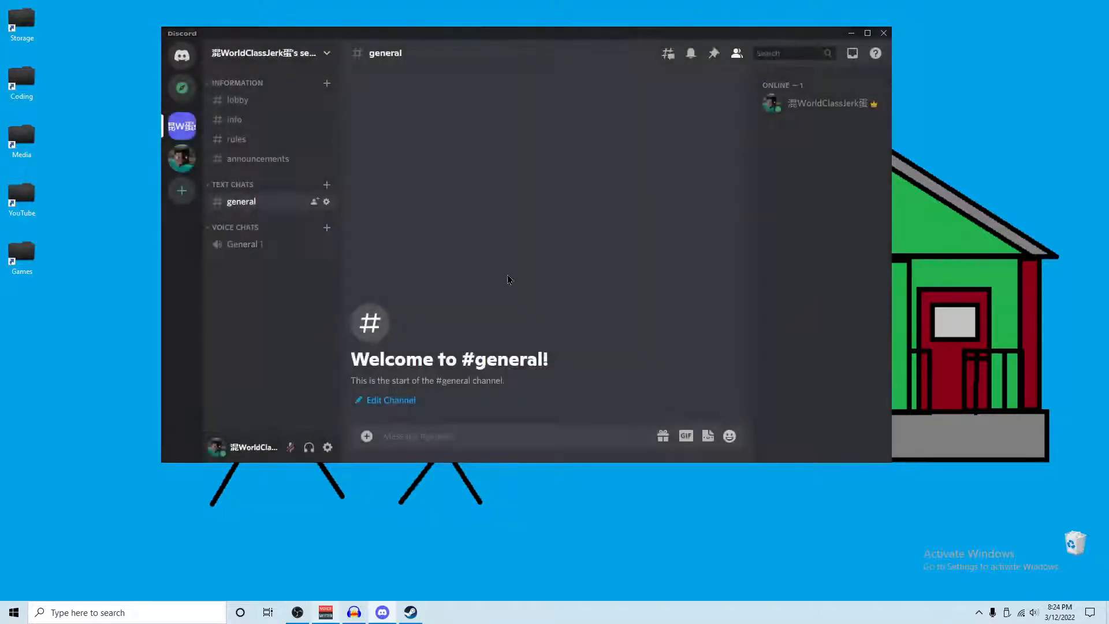
left_click(327, 227)
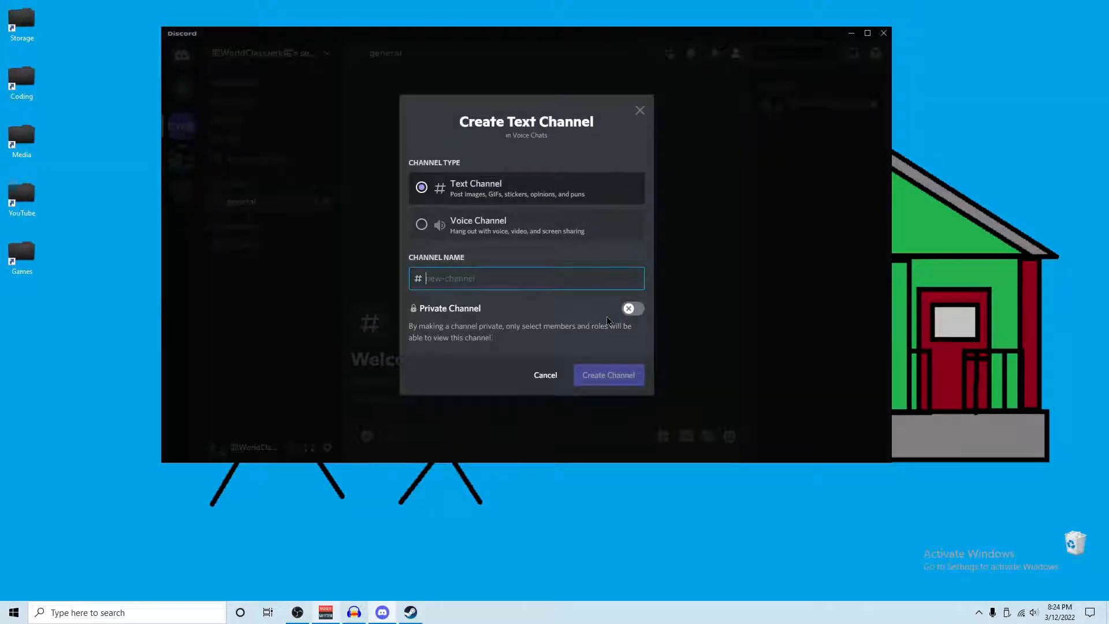
left_click(503, 225)
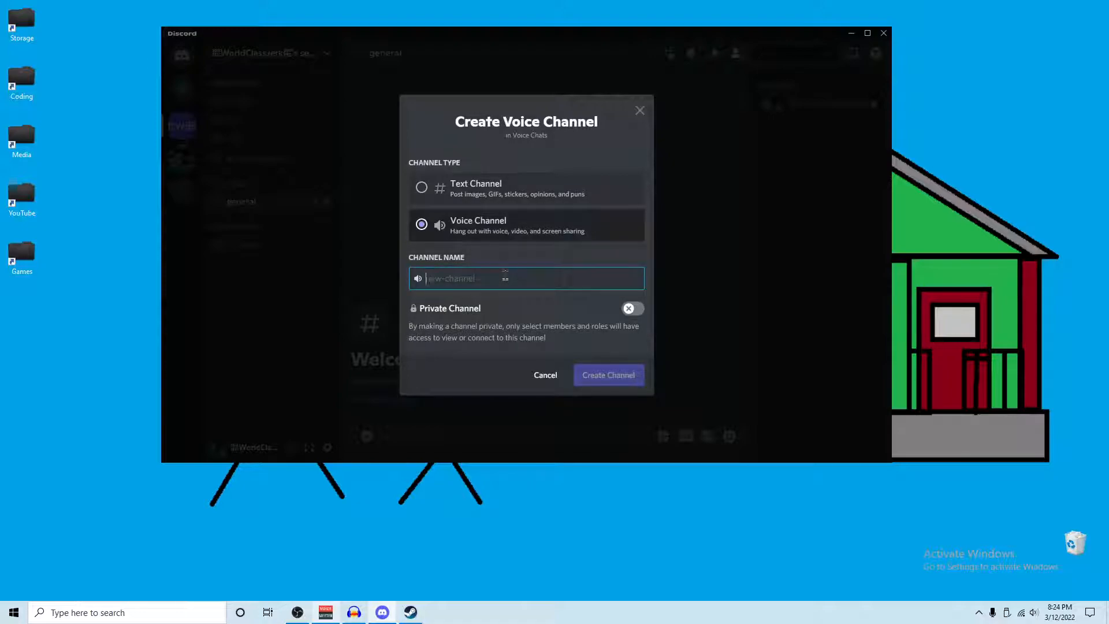
type("General 2")
key("Return")
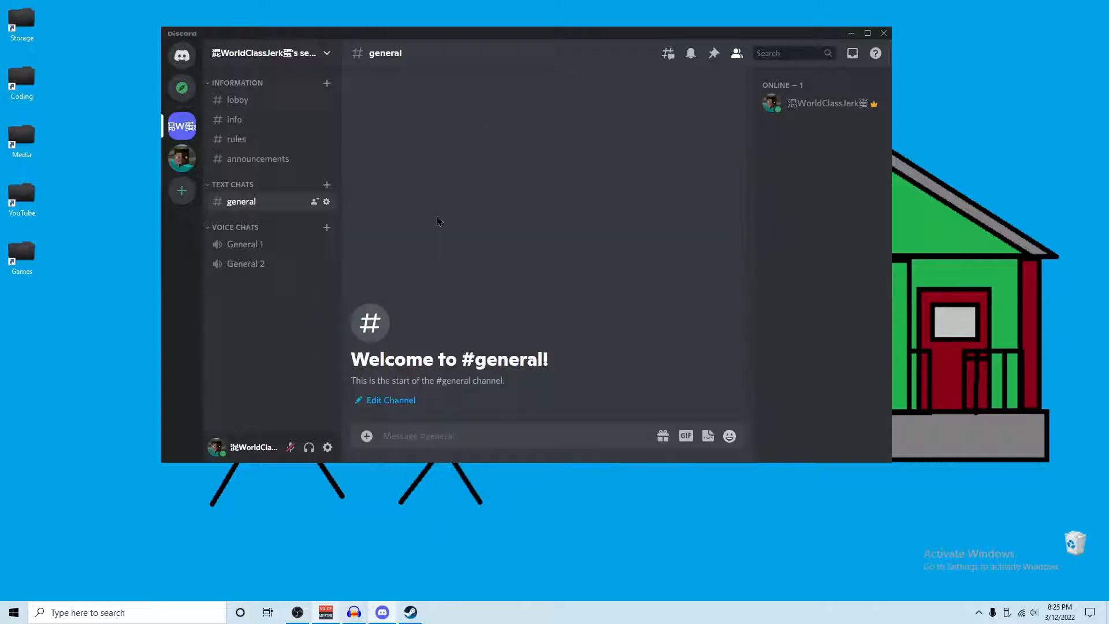
Step: Add a text channel named dank-memes to the Text Chats category
left_click(327, 184)
type("dank-memes")
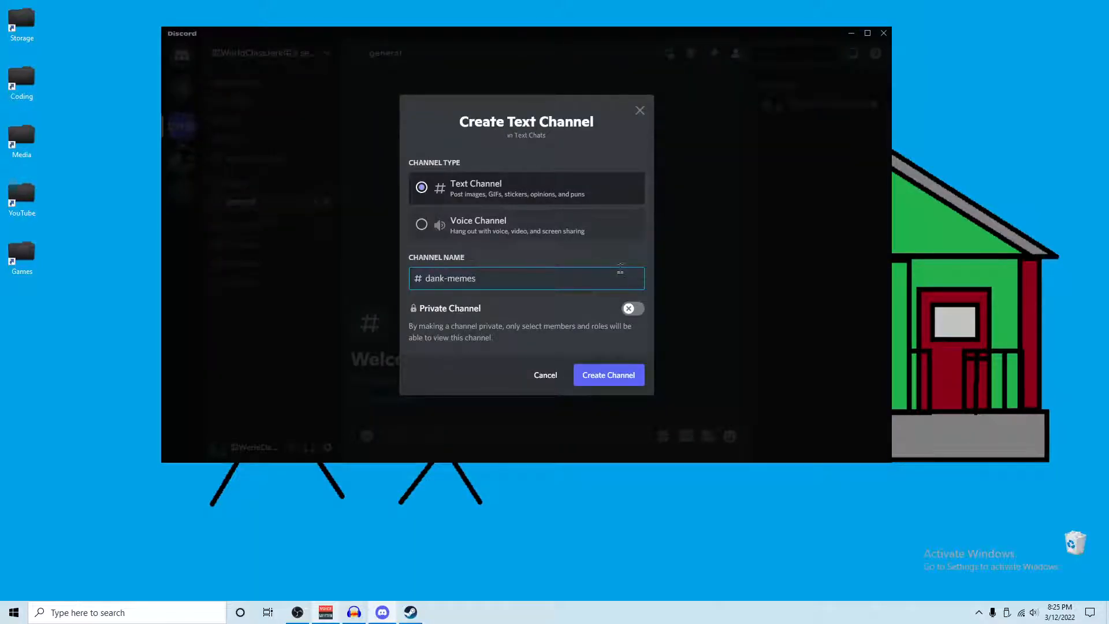
key("Return")
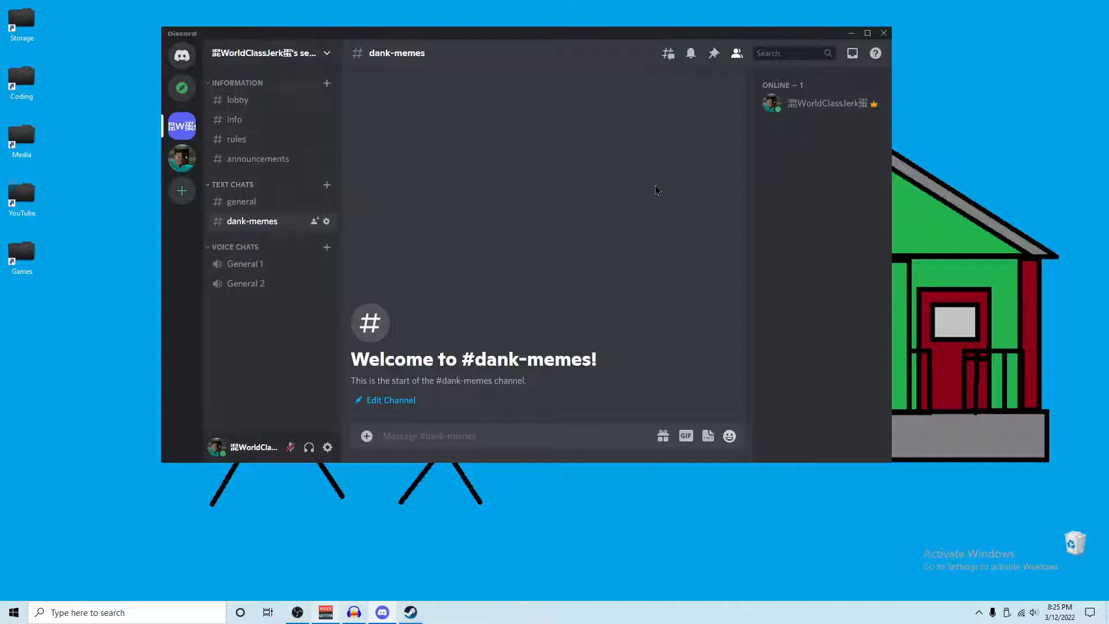
Step: Add two text channels named images and videos to the Text Chats category
left_click(328, 185)
type("images")
key("Return")
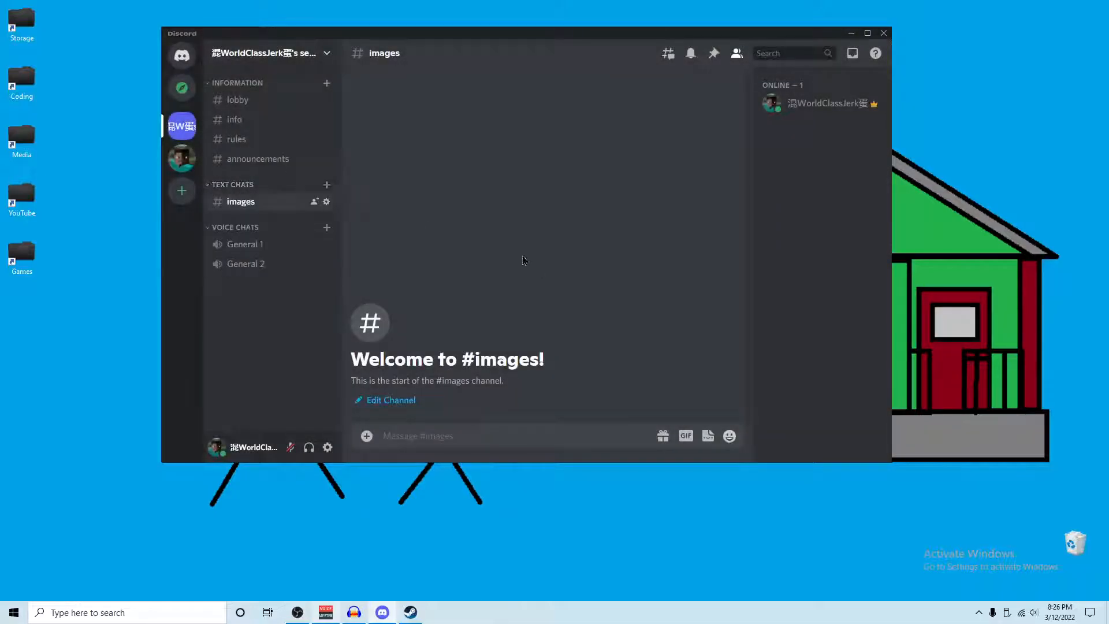
left_click(326, 184)
type("videos")
key("Return")
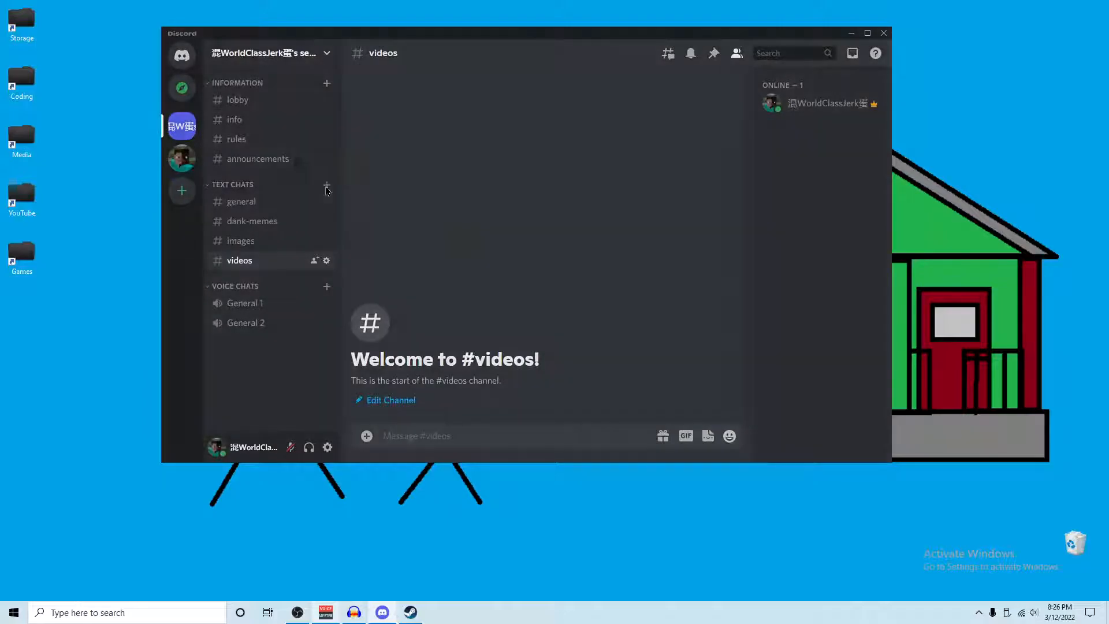
Step: Add two text channels named questions and suggestions to the Text Chats category
left_click(327, 188)
type("question")
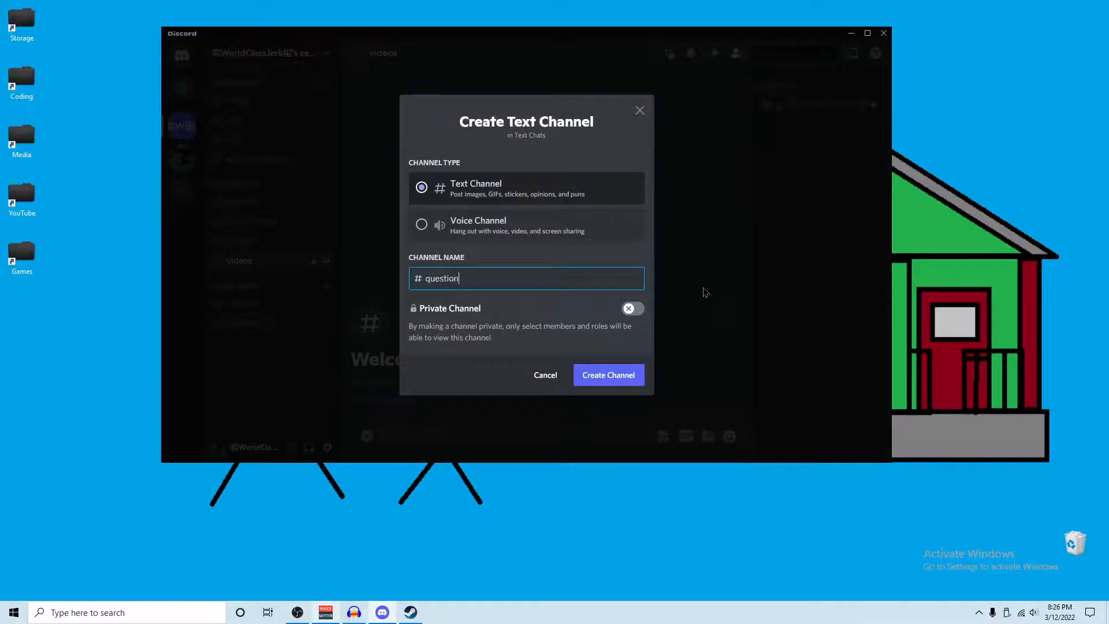
type("s")
key("Return")
left_click(326, 185)
type("suggestions")
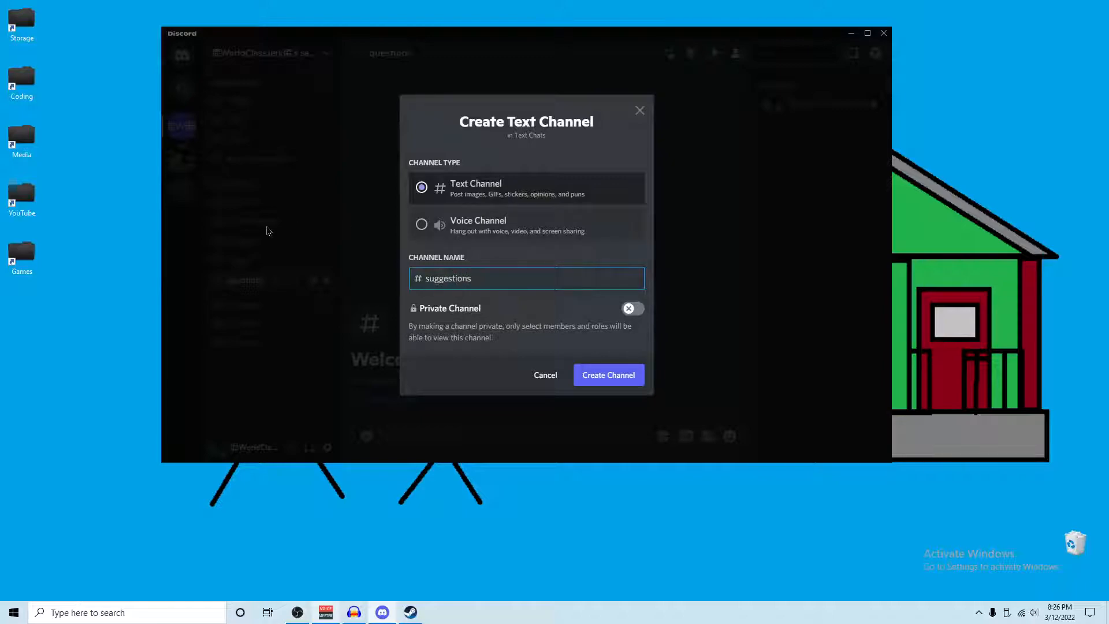
key("Return")
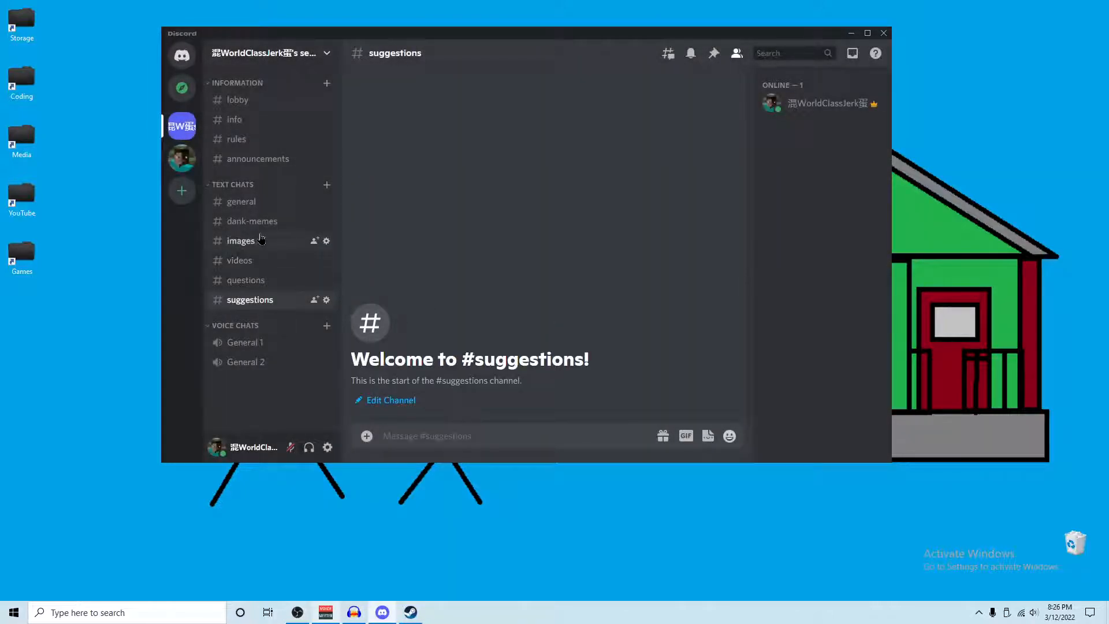
Step: Set the questions channel's slowmode to 30 seconds, save the change and close its settings
left_click(259, 280)
left_click(260, 304)
left_click(263, 282)
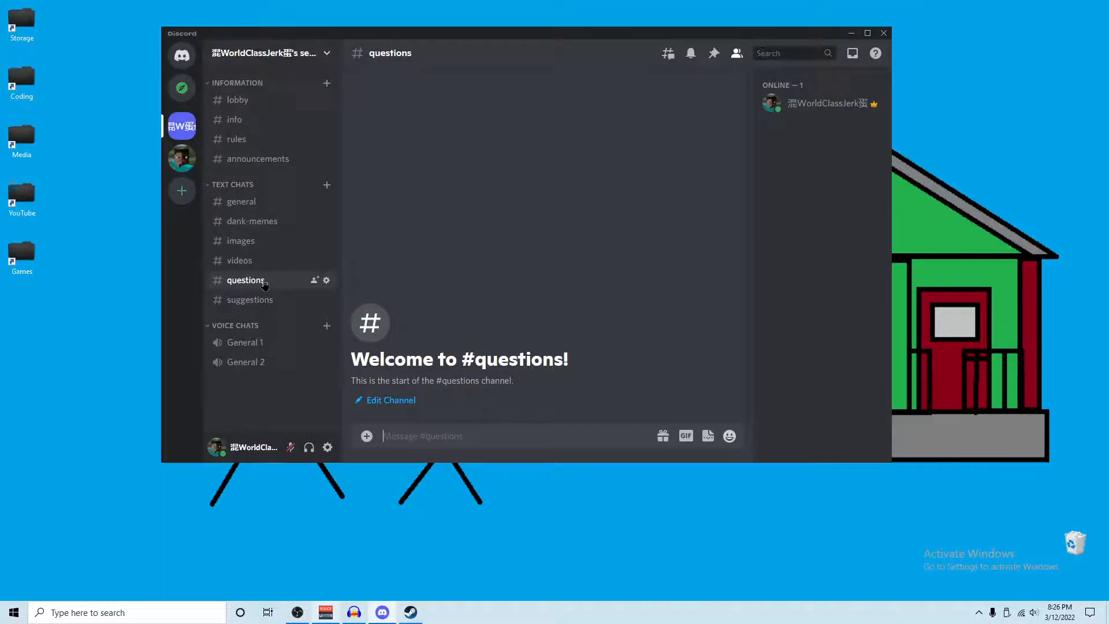
right_click(276, 281)
left_click(341, 312)
left_click_drag(386, 290, 511, 300)
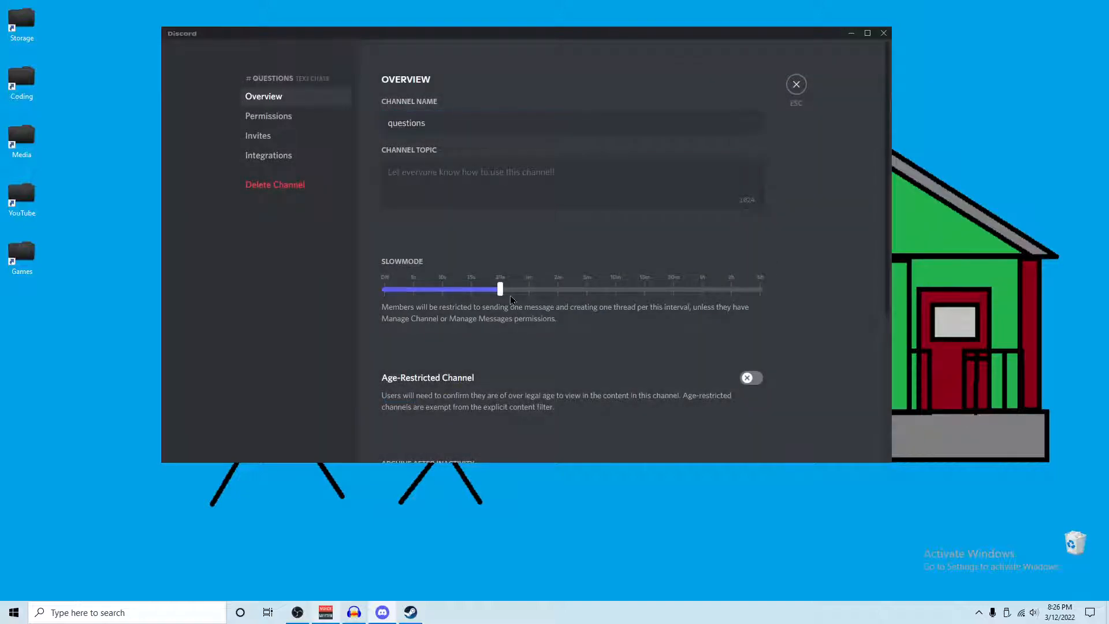
left_click(739, 435)
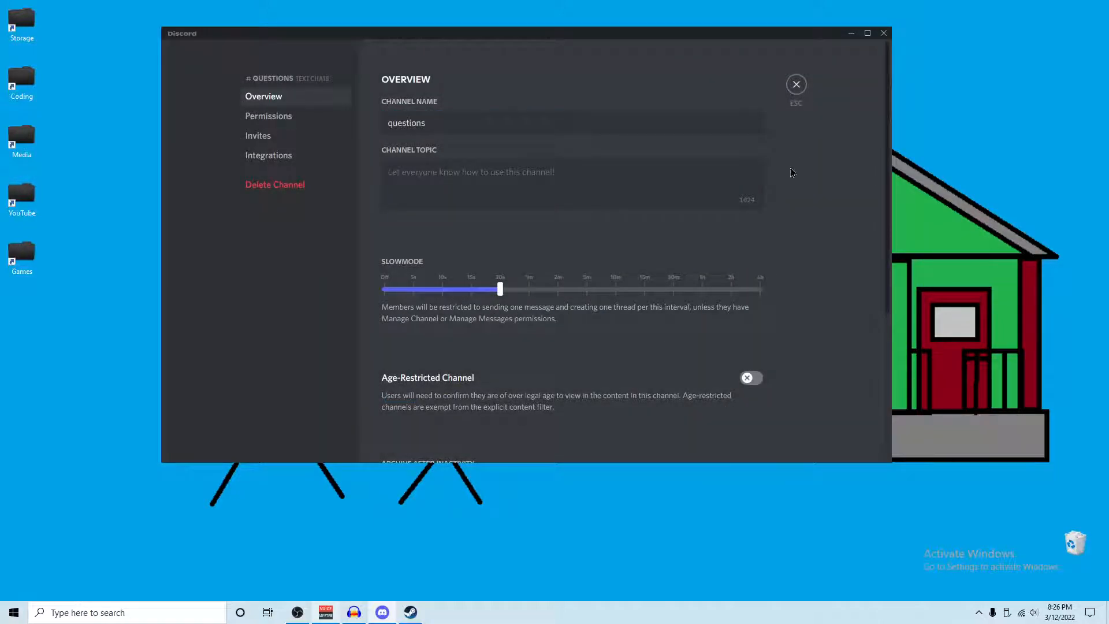
left_click(797, 85)
Step: Set the suggestions channel's slowmode to 30 seconds, save the change and close its settings
left_click(283, 299)
right_click(283, 300)
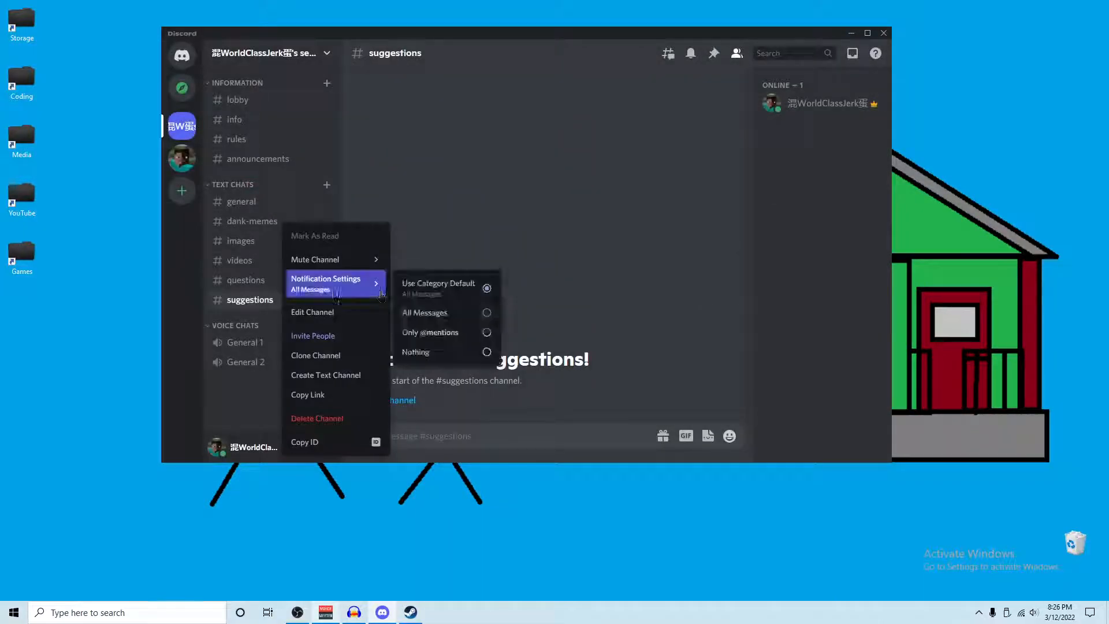
left_click(350, 319)
left_click_drag(404, 297, 500, 291)
left_click(738, 436)
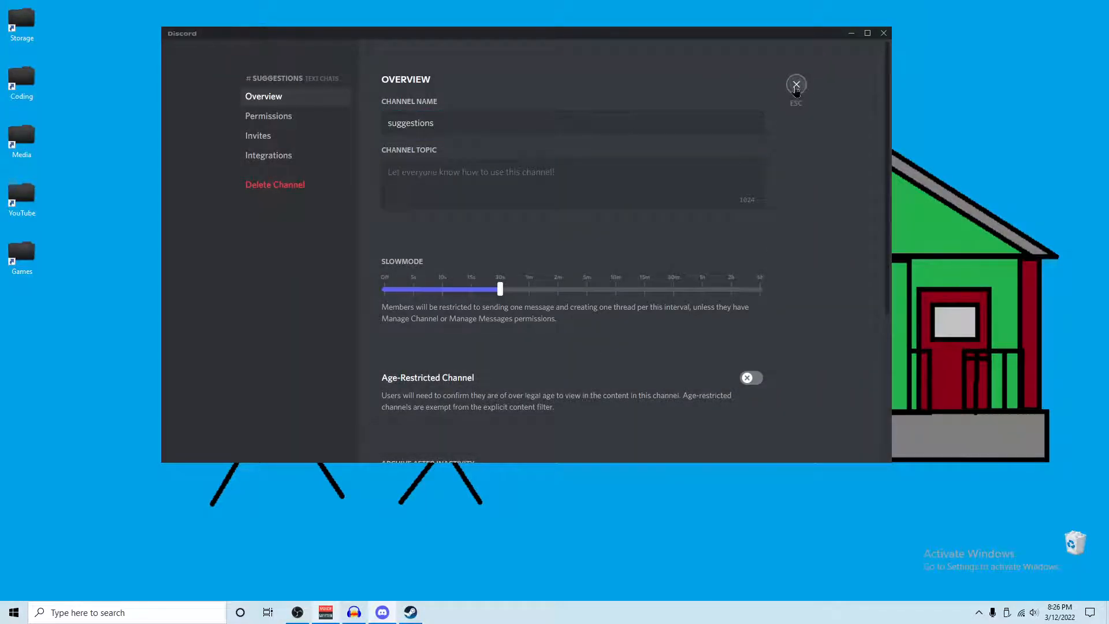
left_click(796, 85)
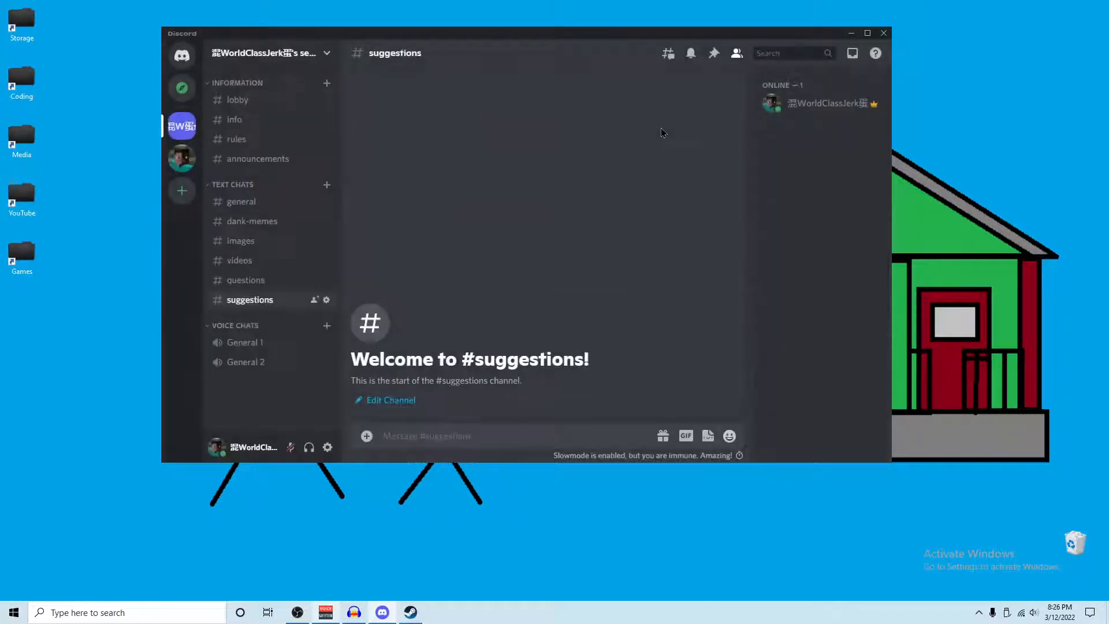
left_click(261, 242)
left_click(274, 261)
left_click(273, 247)
left_click(276, 257)
left_click(277, 241)
left_click(274, 207)
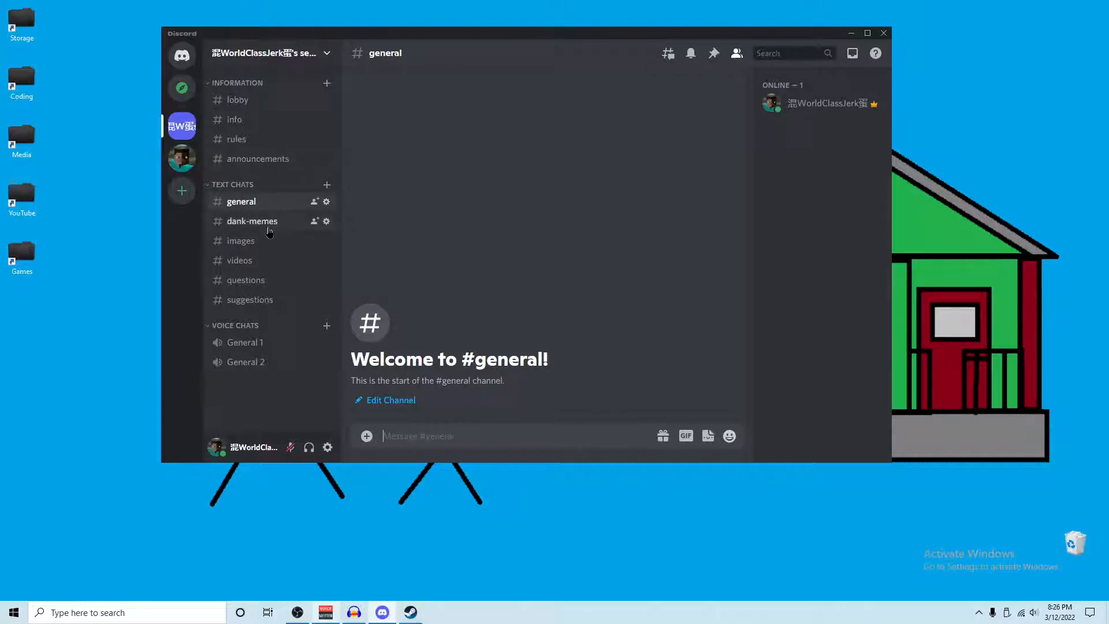
left_click(260, 241)
left_click(259, 261)
left_click(264, 241)
left_click(263, 259)
left_click(266, 242)
left_click(273, 260)
left_click(275, 242)
left_click(277, 260)
left_click(283, 243)
left_click(282, 259)
left_click(285, 248)
left_click(283, 259)
left_click(282, 242)
left_click(280, 260)
left_click(278, 242)
left_click(273, 263)
left_click(276, 243)
left_click(282, 260)
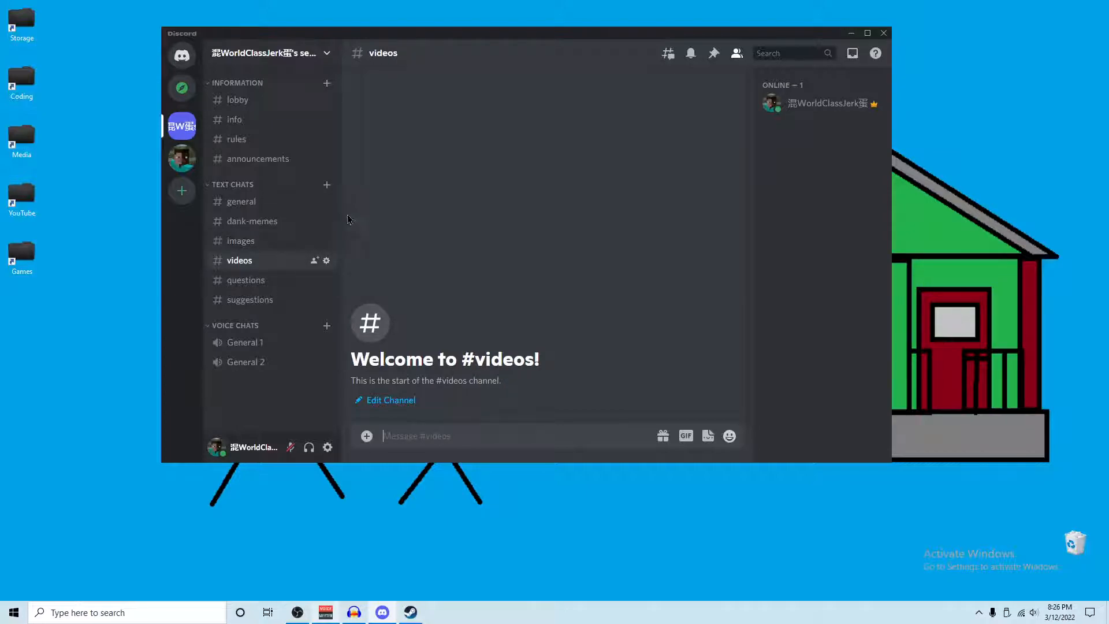
Step: View the name field in the general text channel's settings and close them without changes
left_click(295, 202)
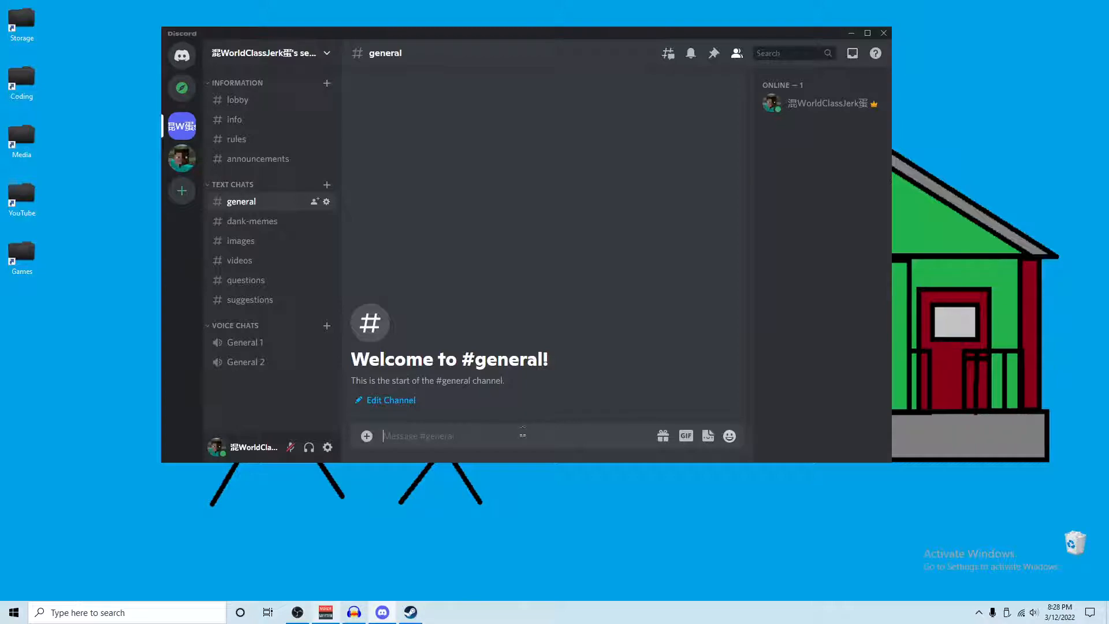
right_click(264, 205)
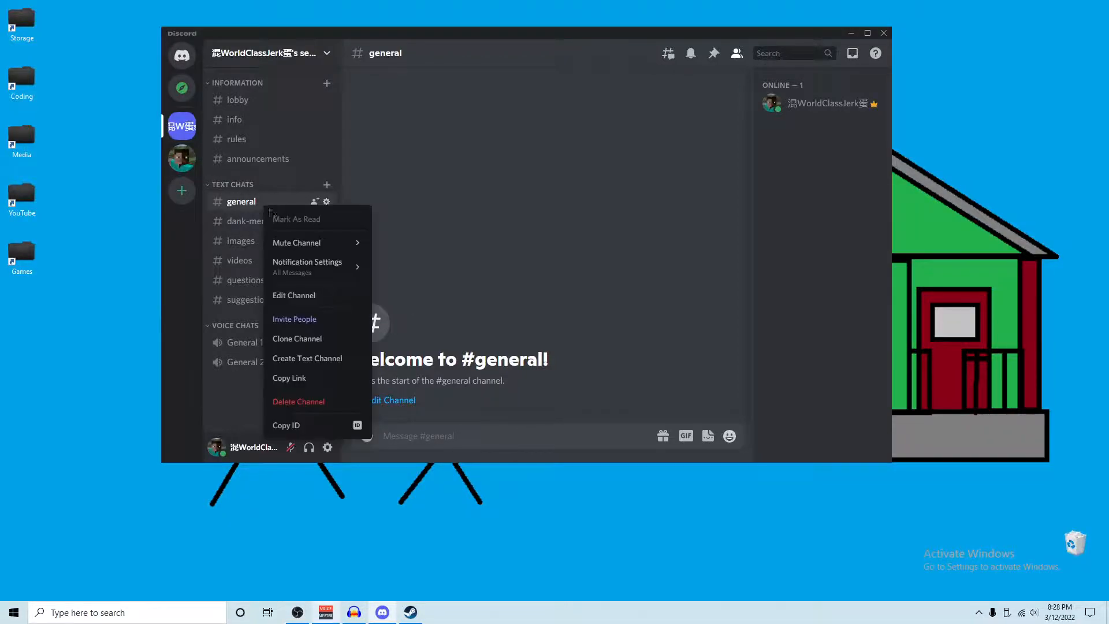
left_click(313, 299)
double_click(383, 127)
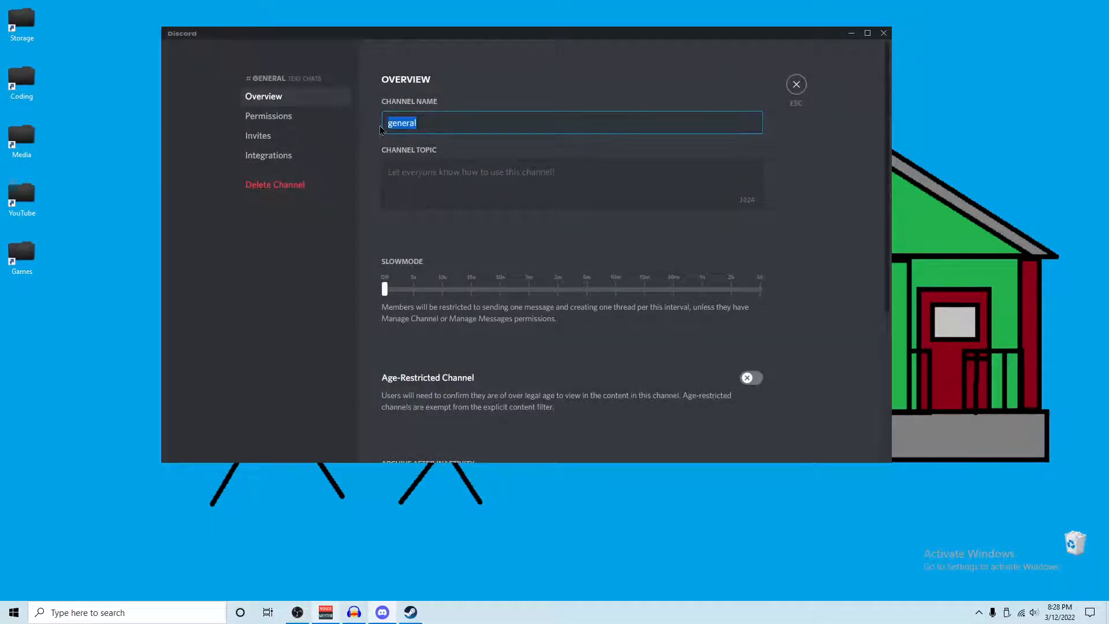
left_click(796, 84)
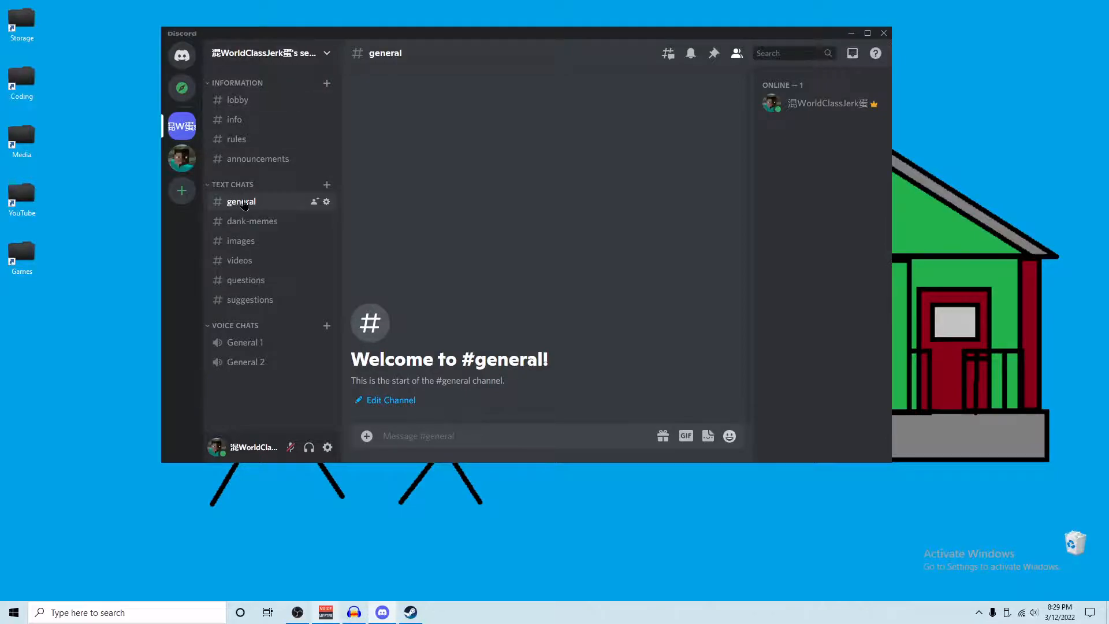
left_click(246, 222)
left_click(245, 241)
left_click(246, 280)
left_click(246, 260)
left_click(248, 280)
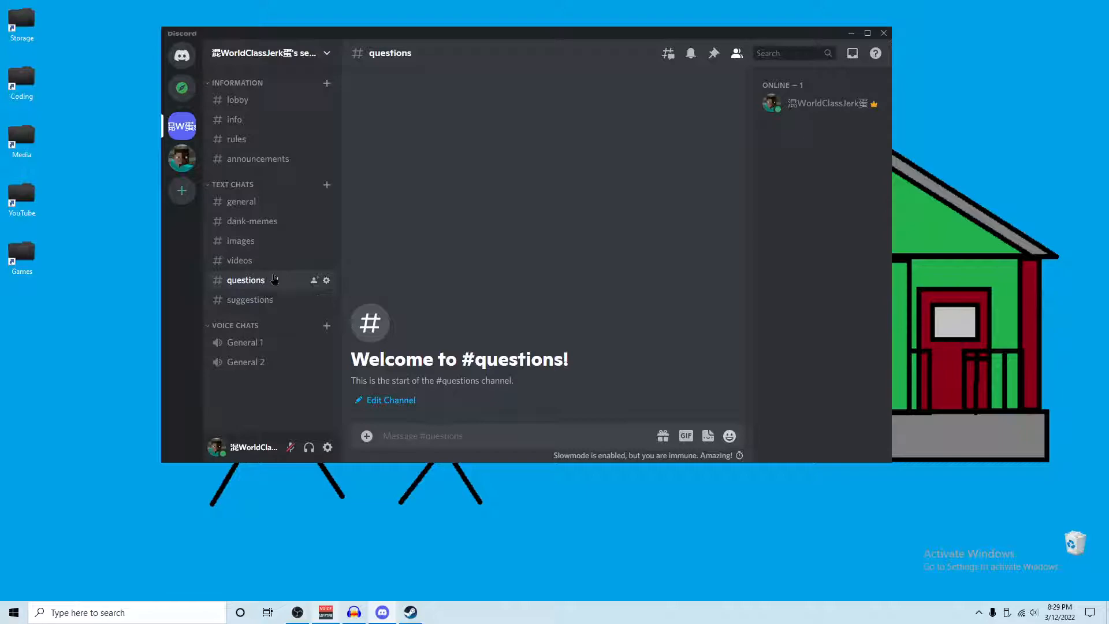
left_click(243, 201)
left_click(251, 241)
left_click(254, 221)
left_click(268, 260)
left_click(268, 280)
left_click(269, 300)
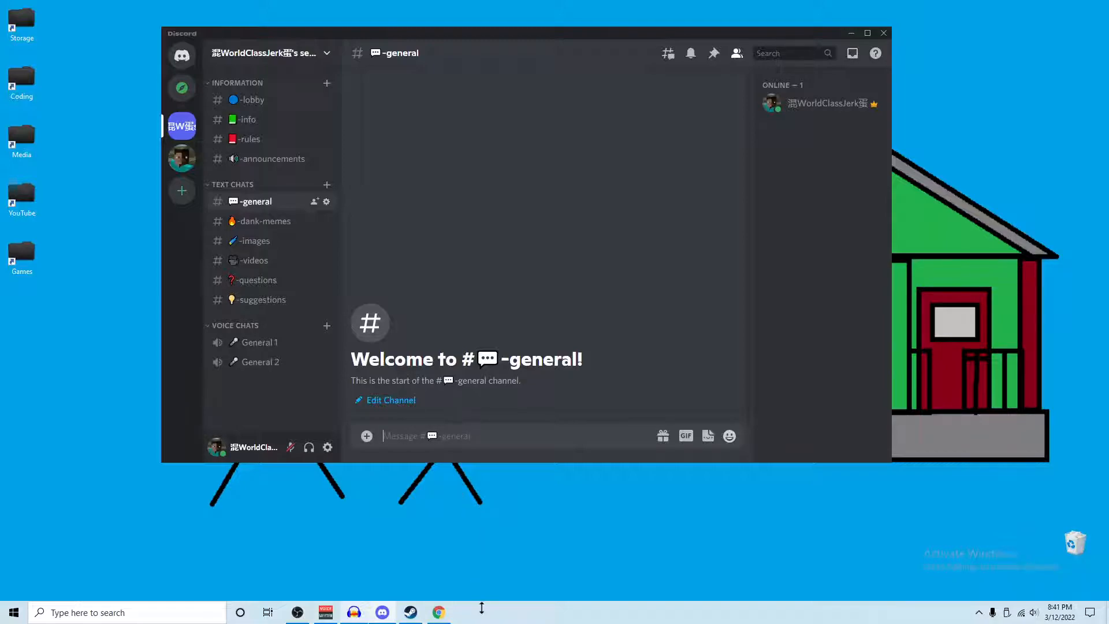
Step: Switch to Chrome and enter "Whatever the frick you want" in the Discord Fonts generator
left_click(446, 616)
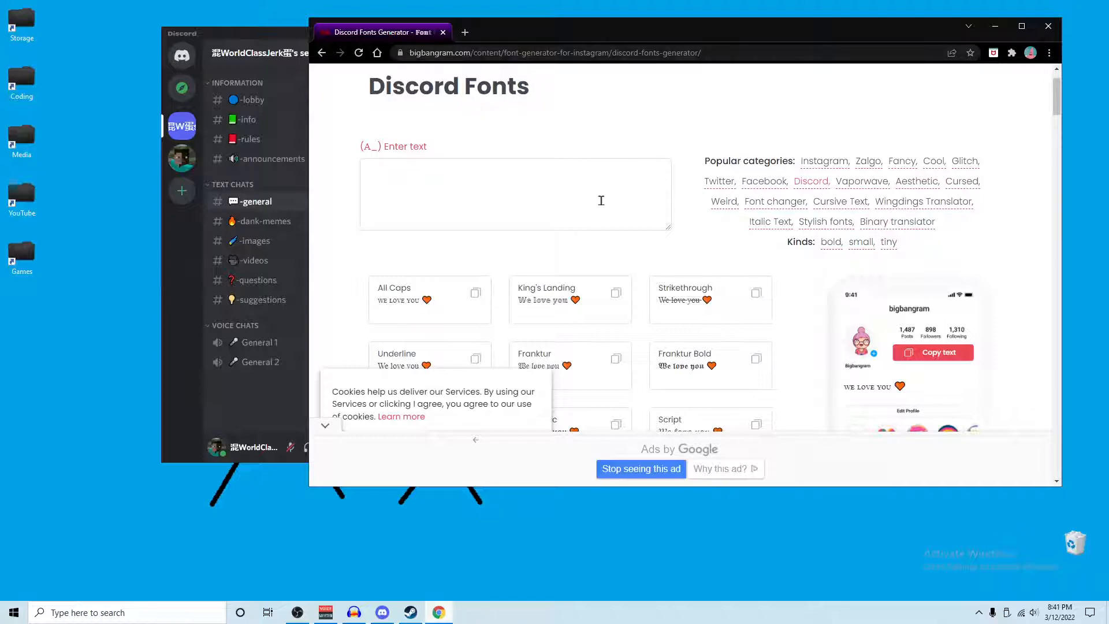
scroll(599, 201, "up", 1)
left_click(540, 225)
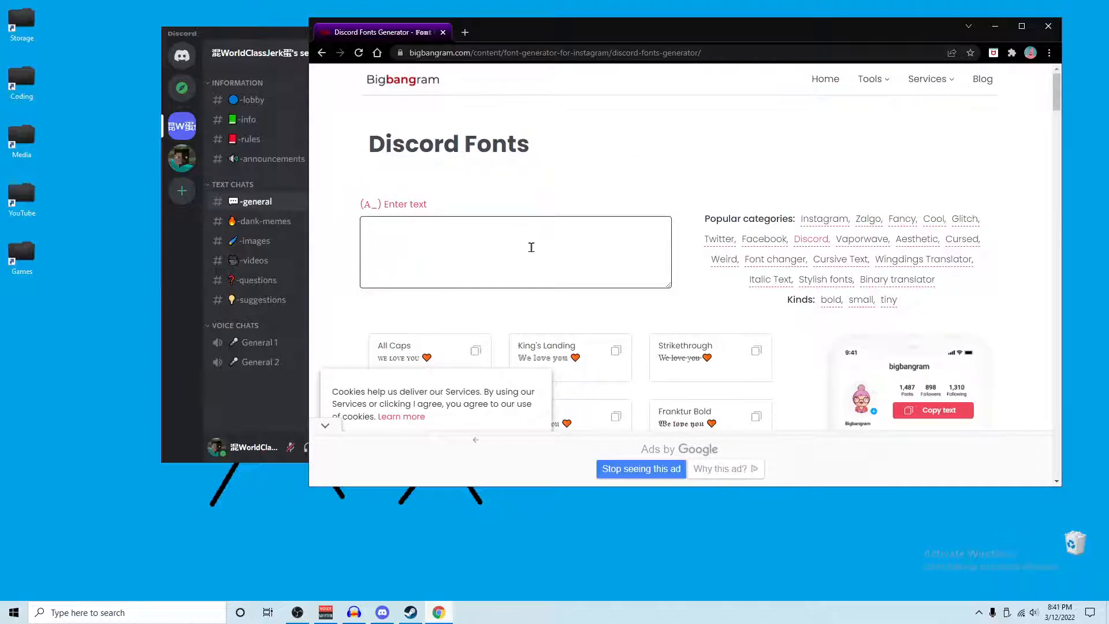
type("What")
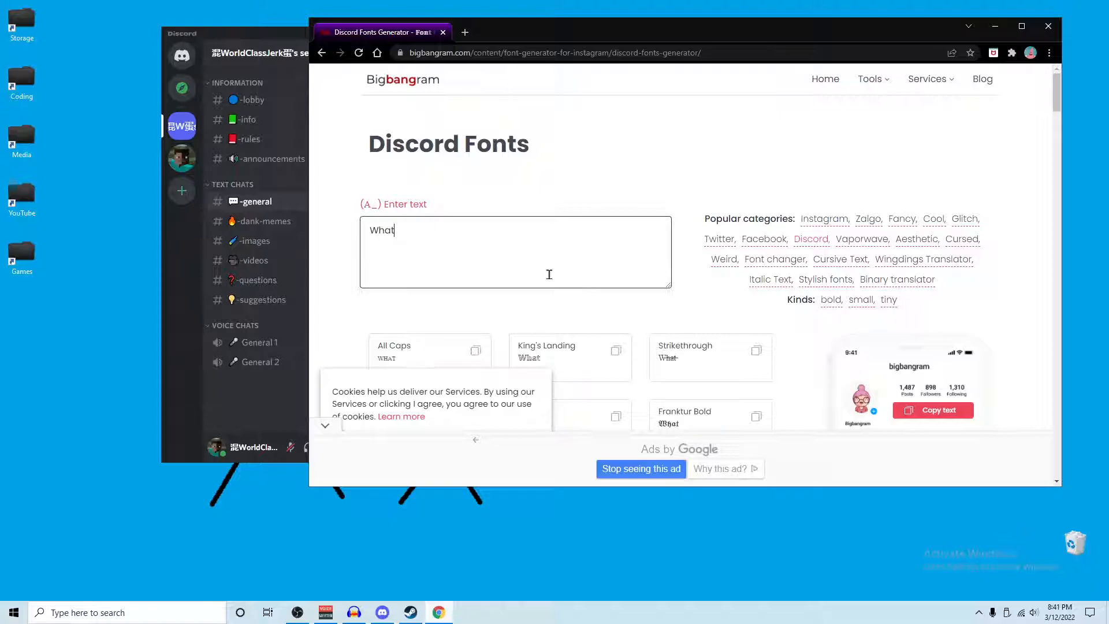
type("ever the fric")
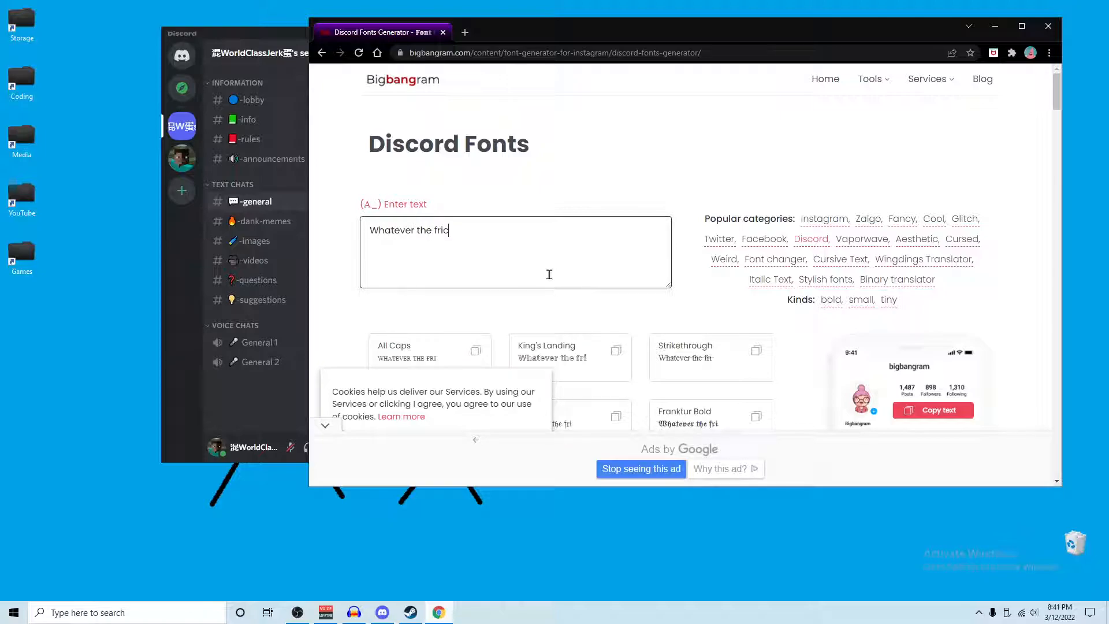
type("k you want")
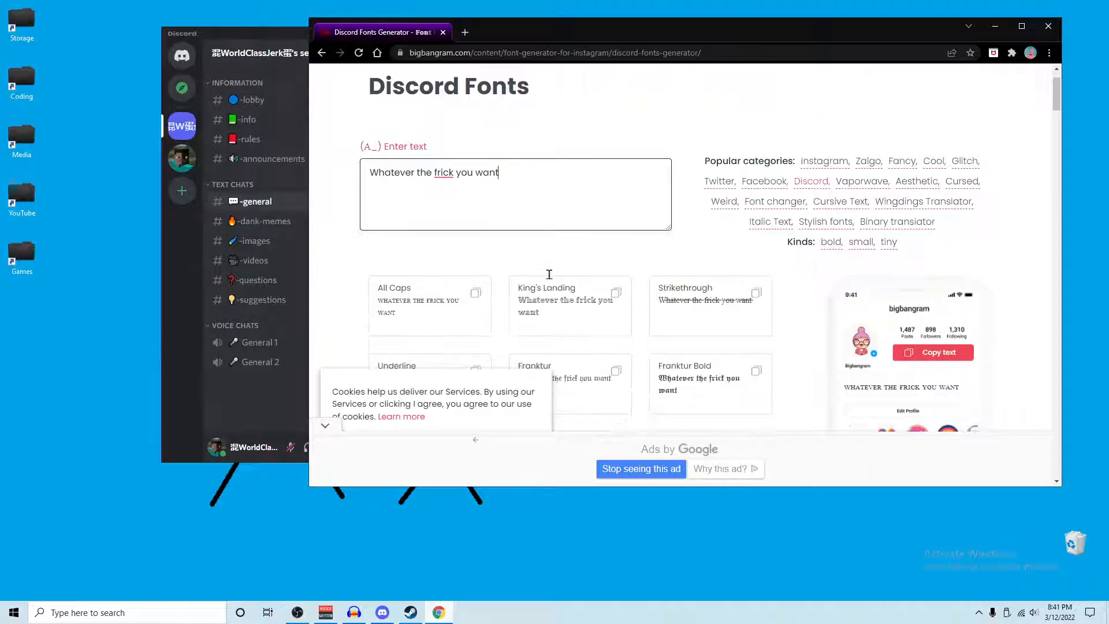
Step: Copy the sample text in the All Caps, Franktur Bold and Script styles
scroll(592, 208, "down", 3)
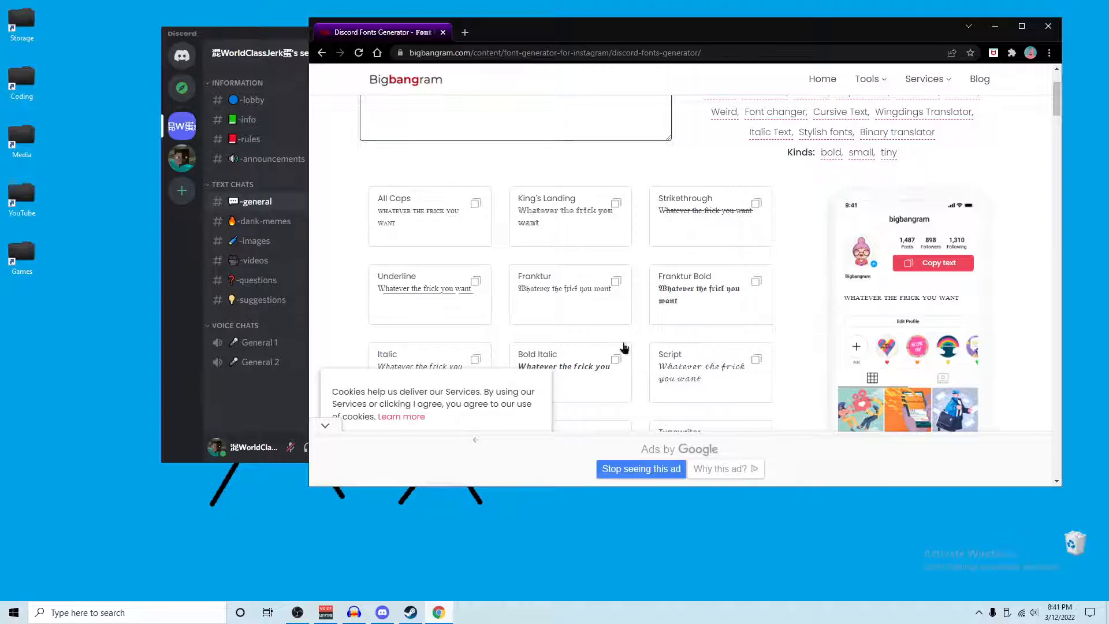
scroll(590, 340, "down", 1)
scroll(589, 344, "up", 1)
left_click(475, 205)
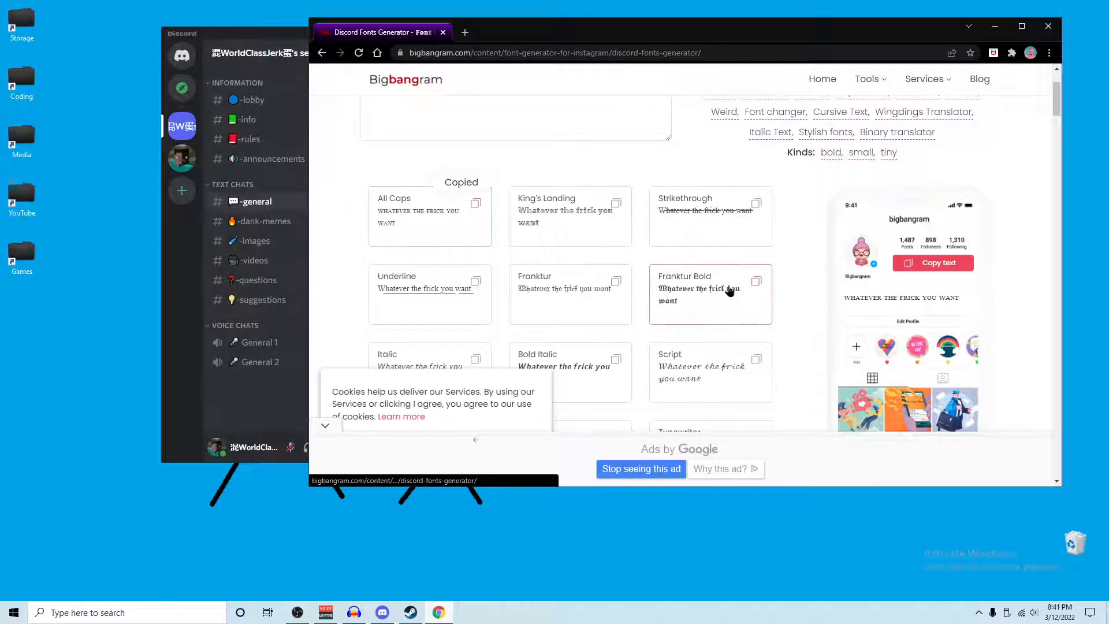
left_click(755, 280)
scroll(702, 265, "down", 1)
scroll(699, 263, "down", 1)
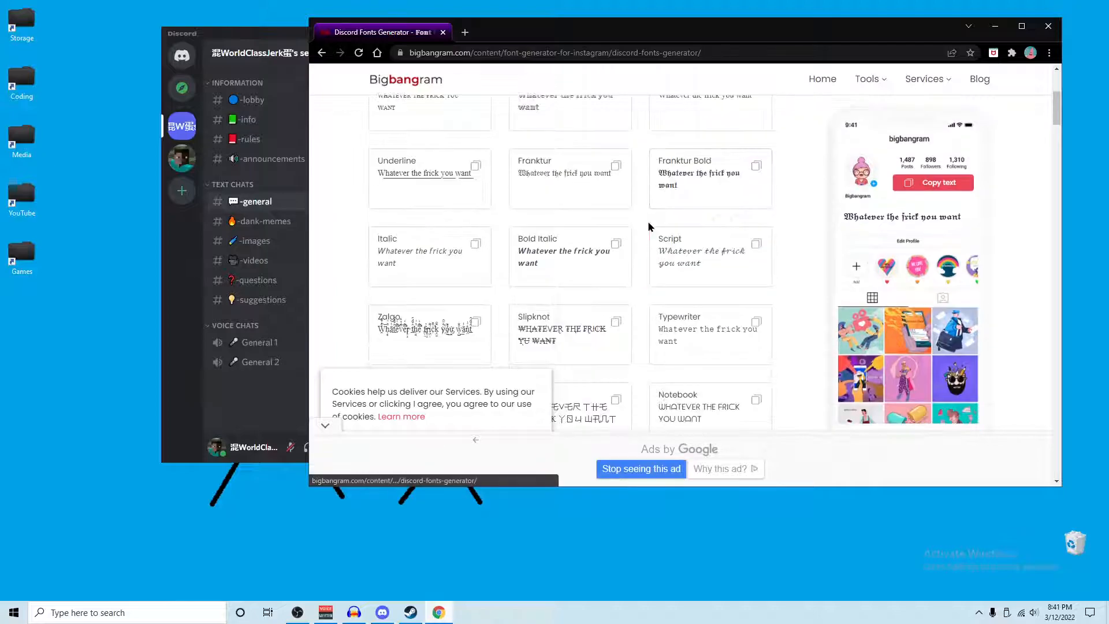
left_click(752, 244)
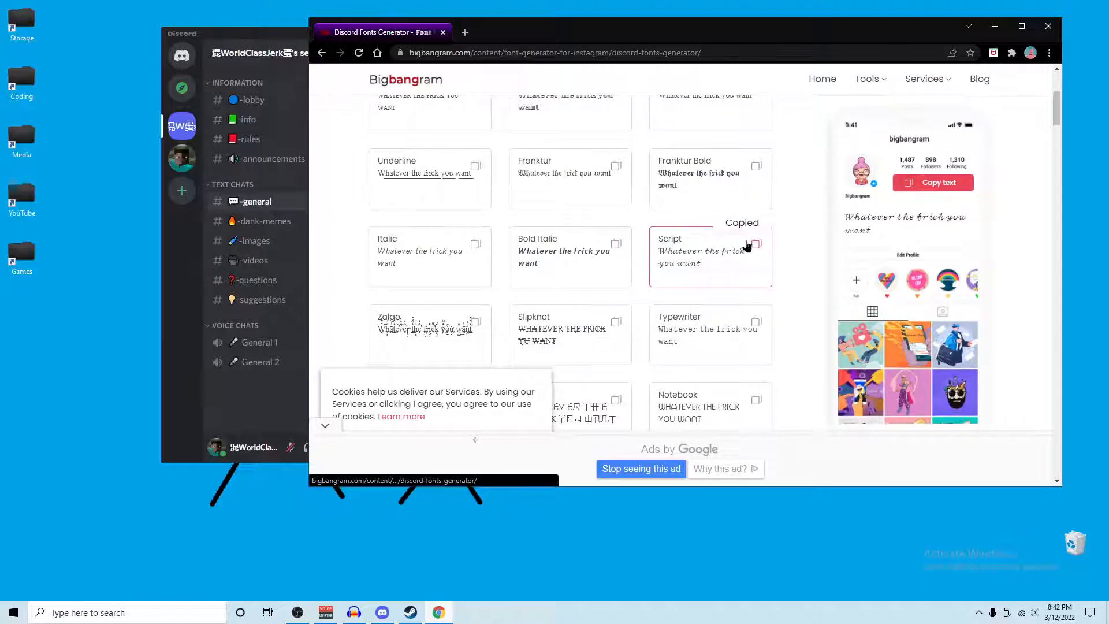
scroll(448, 267, "up", 3)
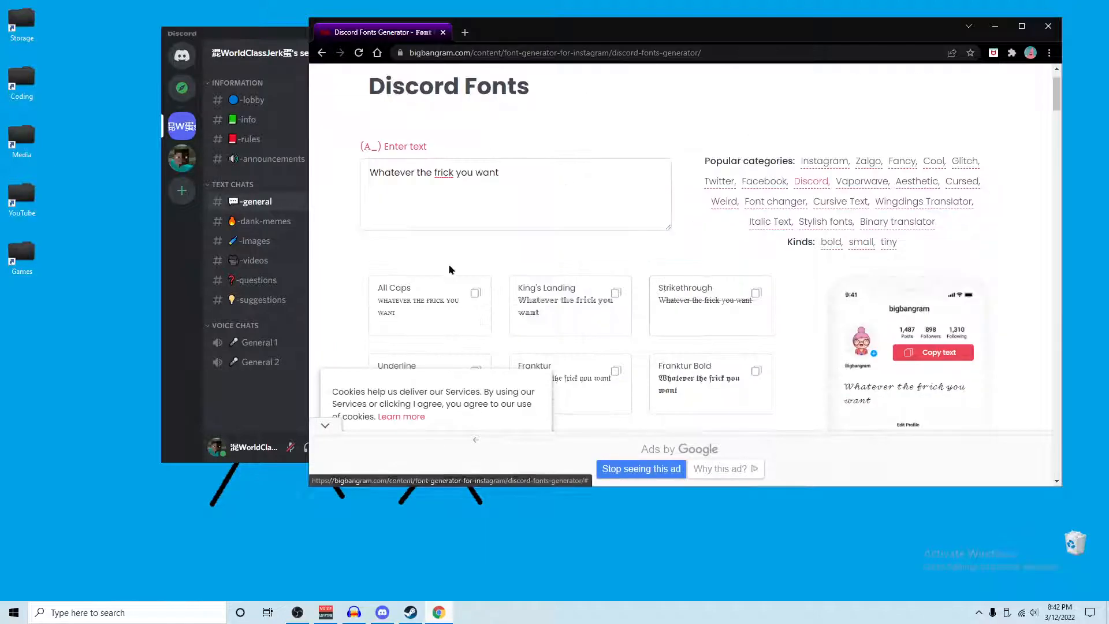
scroll(704, 303, "down", 2)
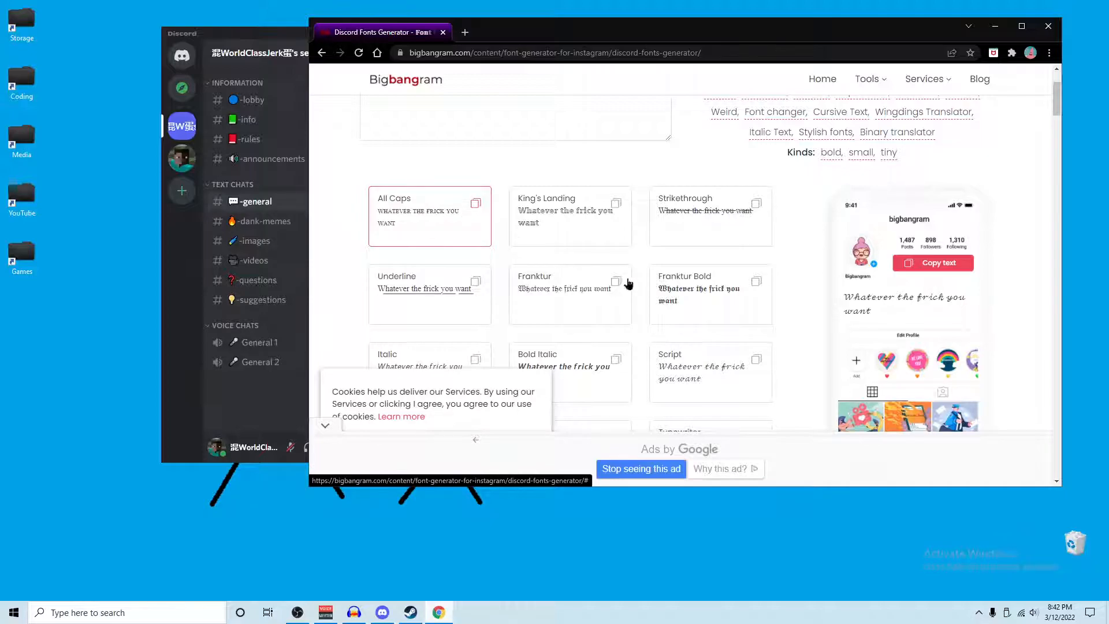
left_click(752, 361)
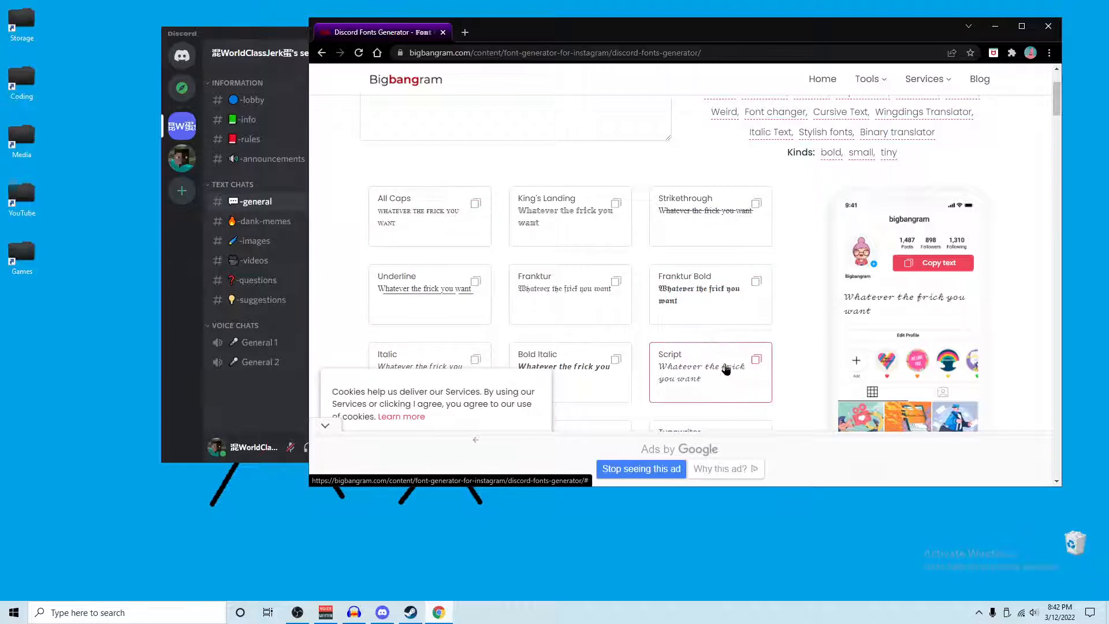
Step: Replace the font generator's text with "general" and copy its Script version
scroll(631, 313, "up", 3)
left_click(513, 229)
key("ctrl+a")
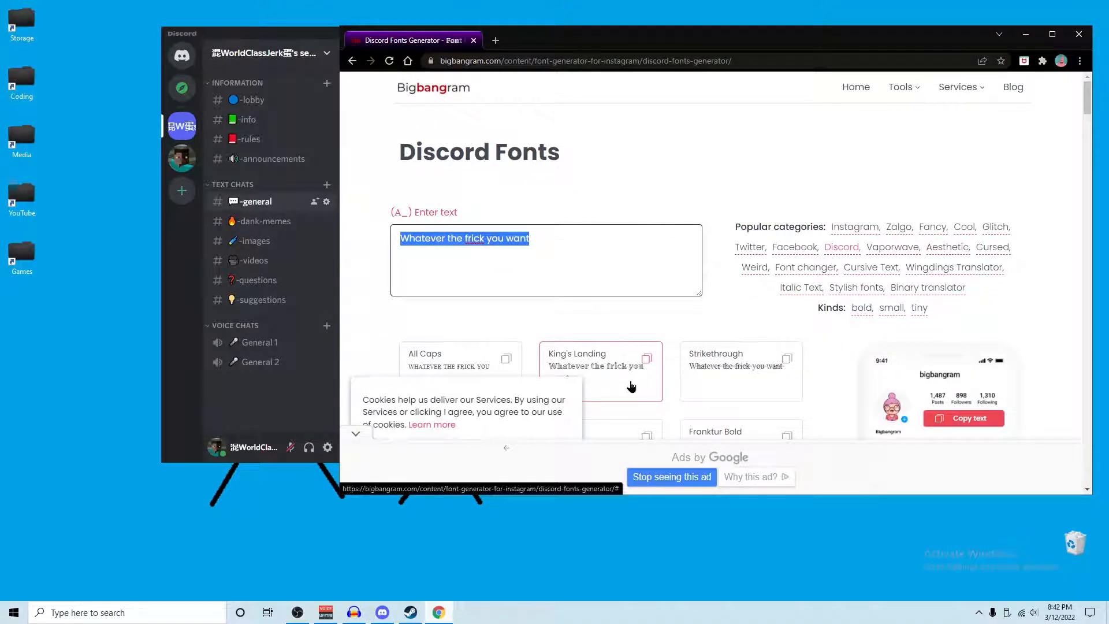
type("general")
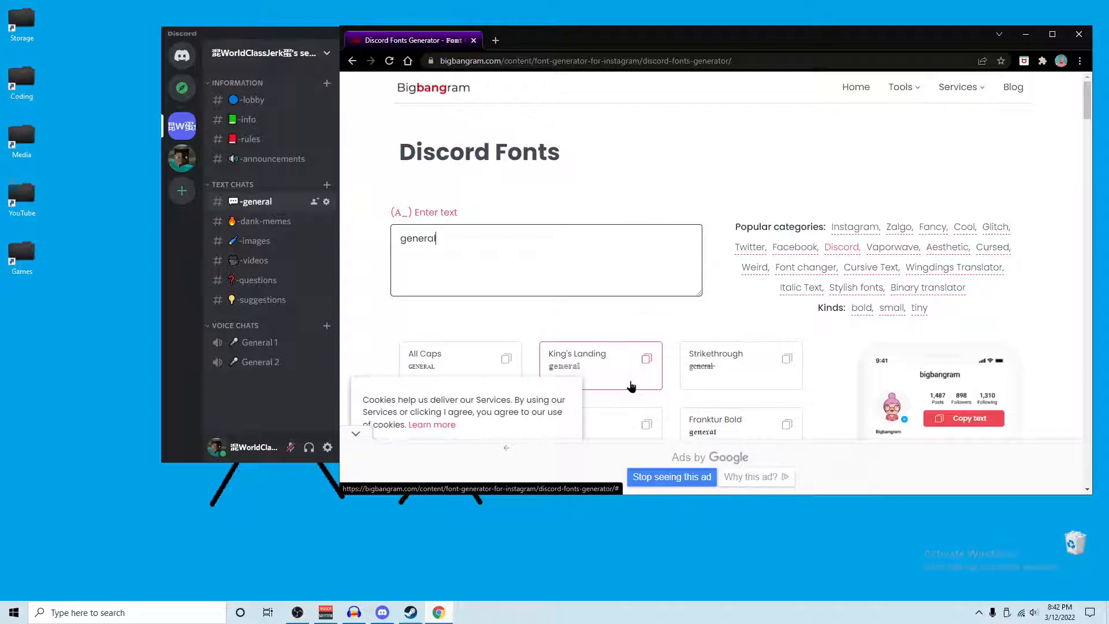
scroll(641, 370, "down", 4)
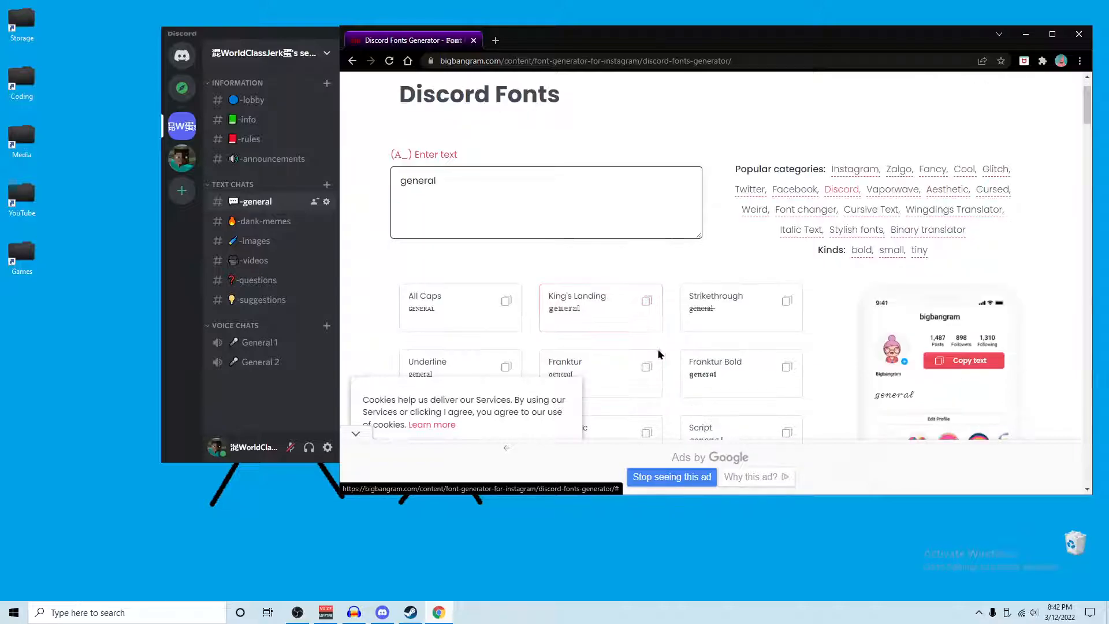
left_click(786, 286)
Step: Switch to Discord, replace "general" in the general text channel's name with the copied Script version, and save the change
left_click(265, 209)
right_click(266, 209)
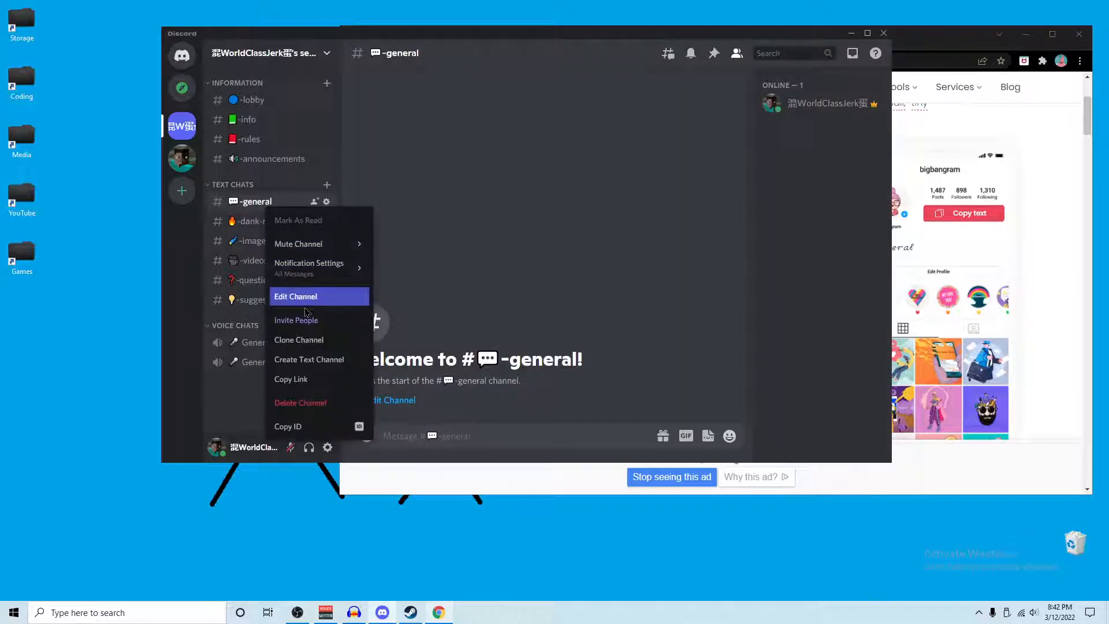
left_click(315, 295)
key("ctrl+BackSpace")
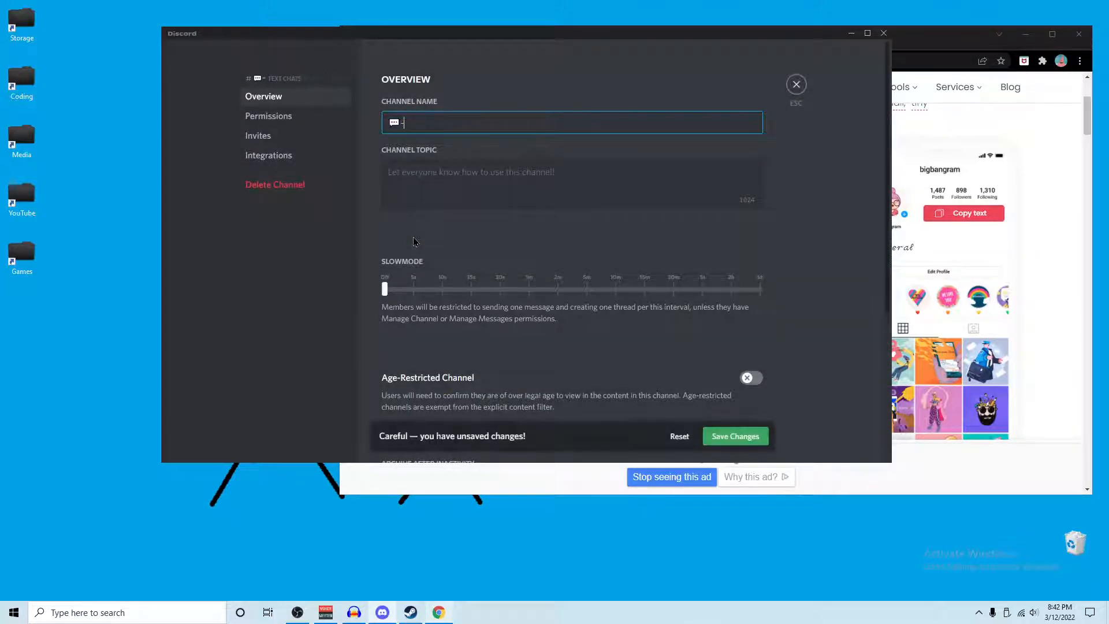
key("ctrl+v")
left_click(725, 437)
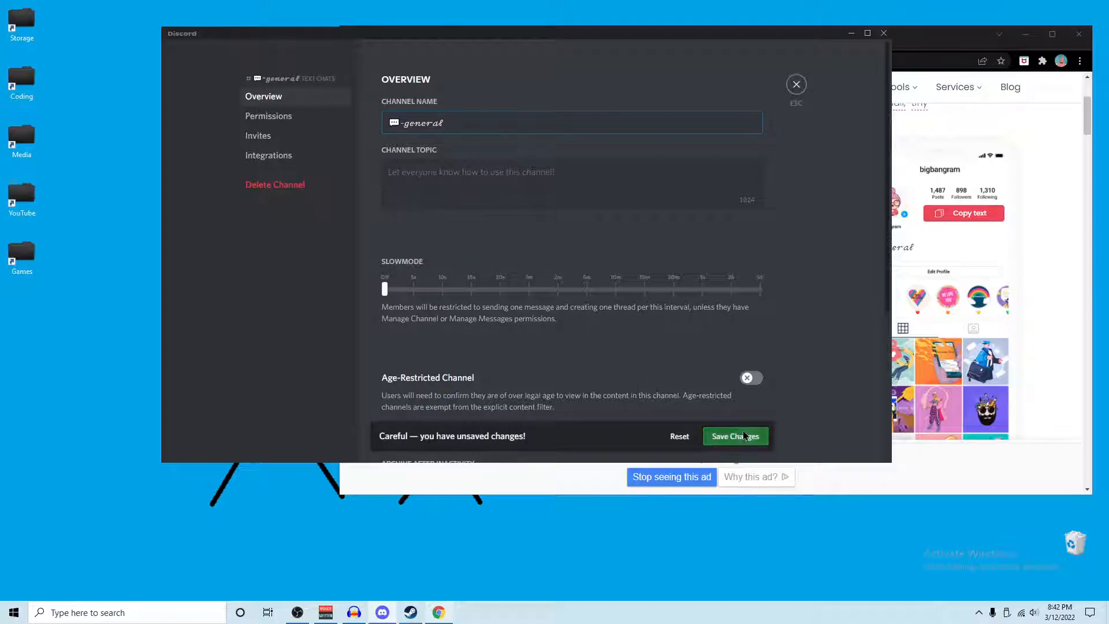
left_click(797, 85)
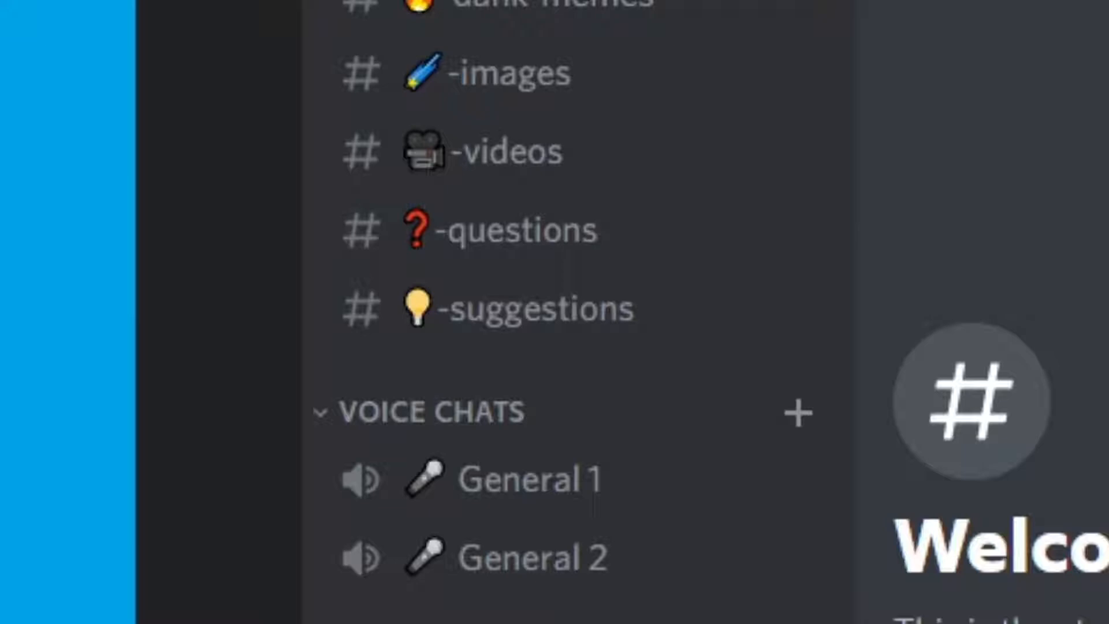
Step: Switch to the Discord Fonts generator in Chrome, replace the text with "dank memes", and copy its Script version
type("dank memes")
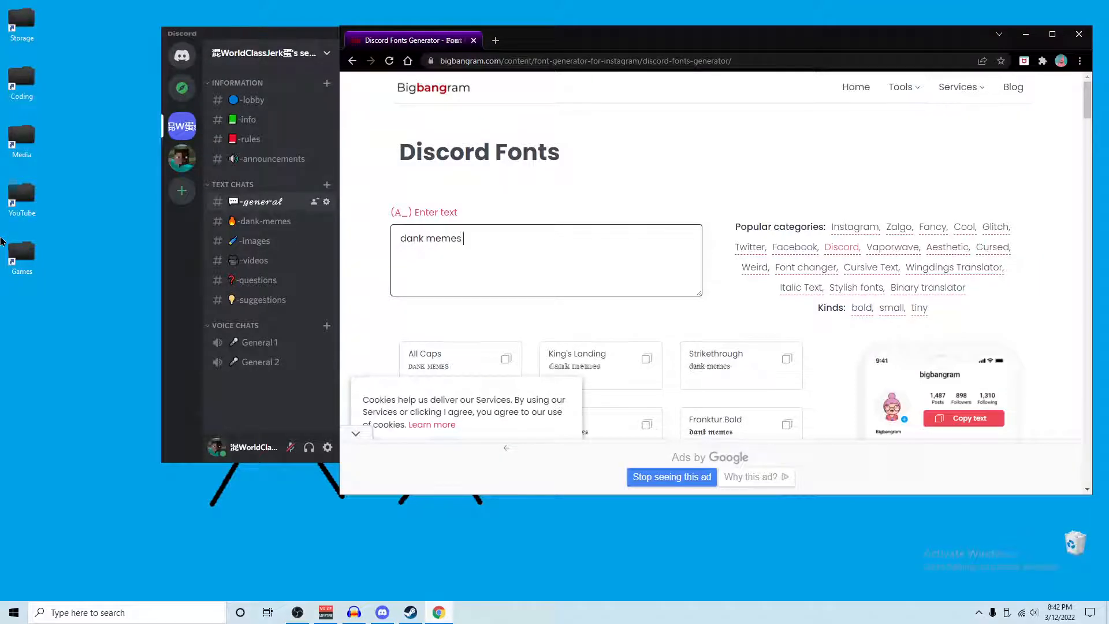
scroll(669, 297, "down", 3)
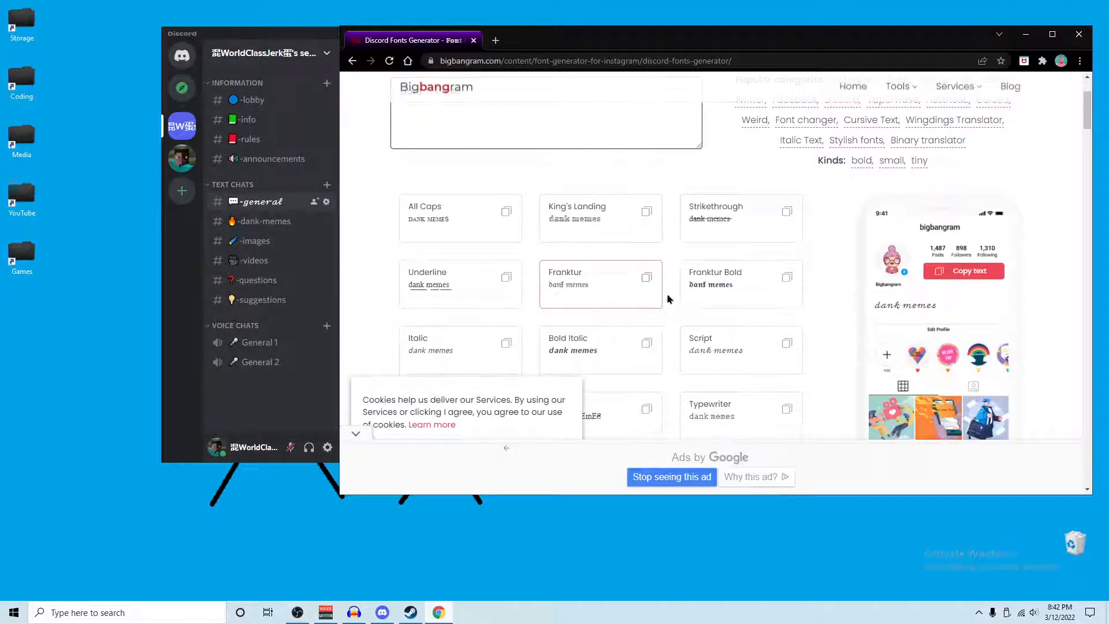
left_click(787, 343)
scroll(751, 346, "up", 3)
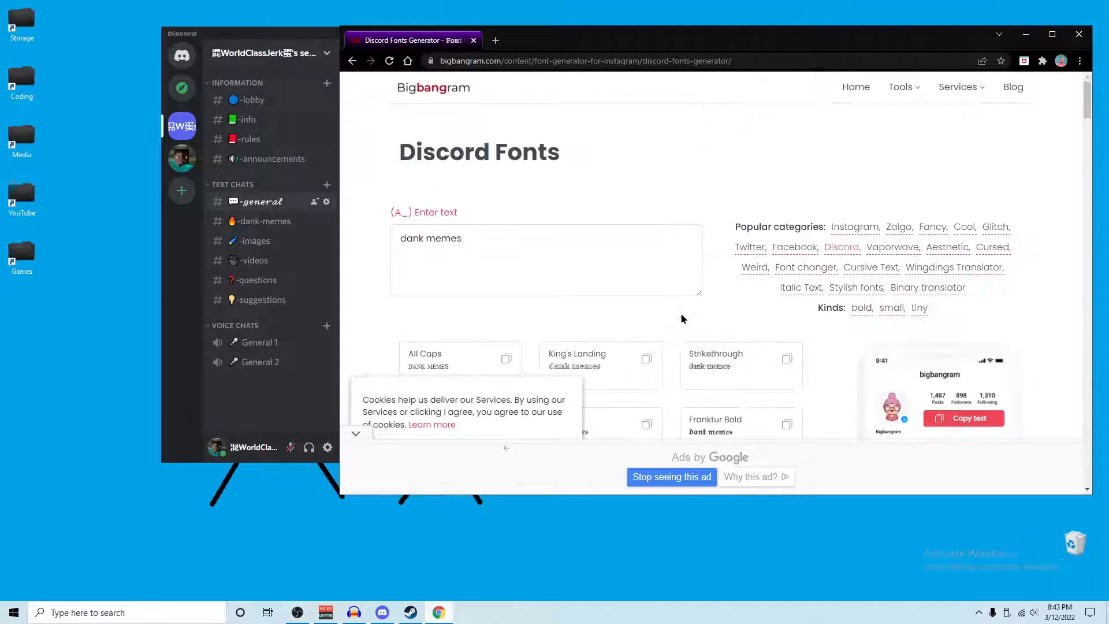
Step: Switch to Discord, replace "dank-memes" after the fire emoji in that channel's name with the copied Script text, and save it
left_click(264, 221)
right_click(275, 221)
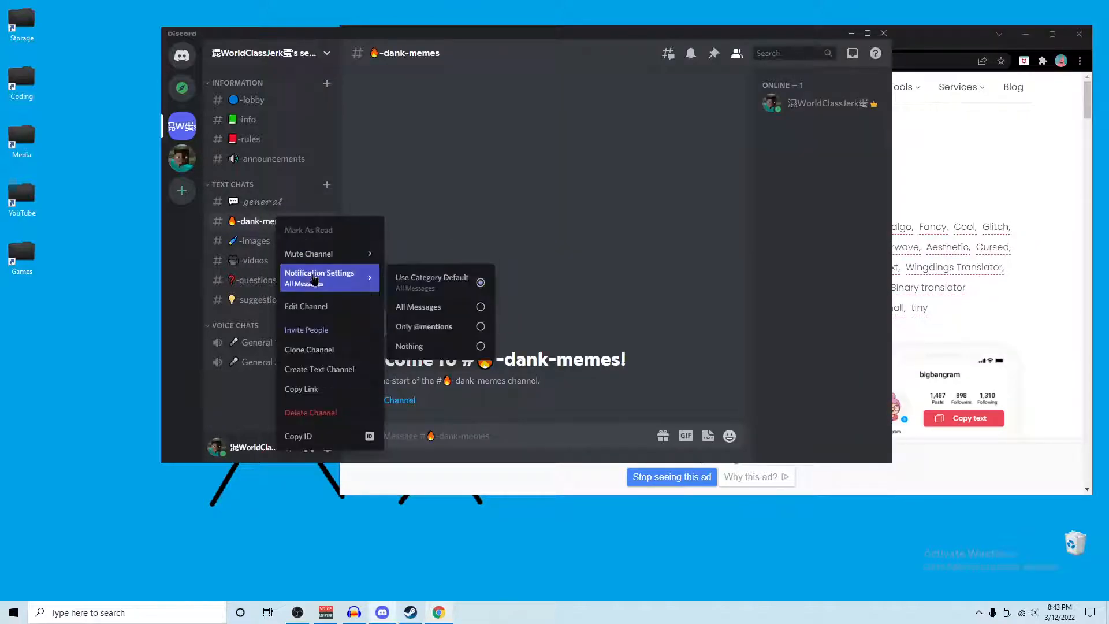
left_click(315, 312)
key("BackSpace")
key("BackSpace")
key("BackSpace")
key("BackSpace")
key("BackSpace")
key("BackSpace")
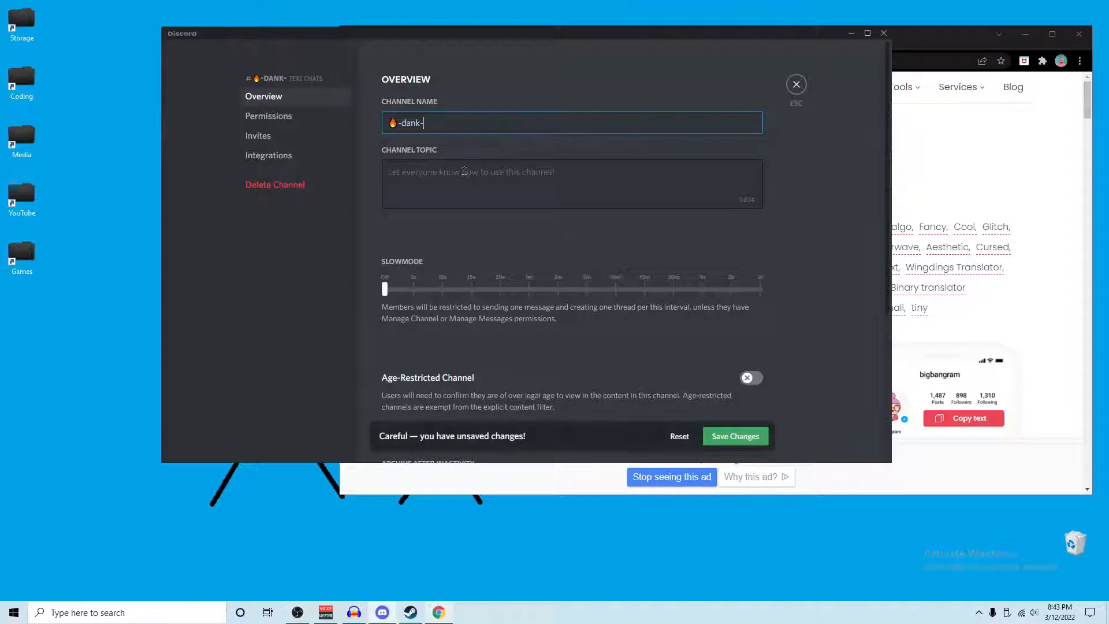
key("BackSpace")
key("BackSpace")
key("BackSpace")
key("BackSpace")
key("BackSpace")
key("ctrl+v")
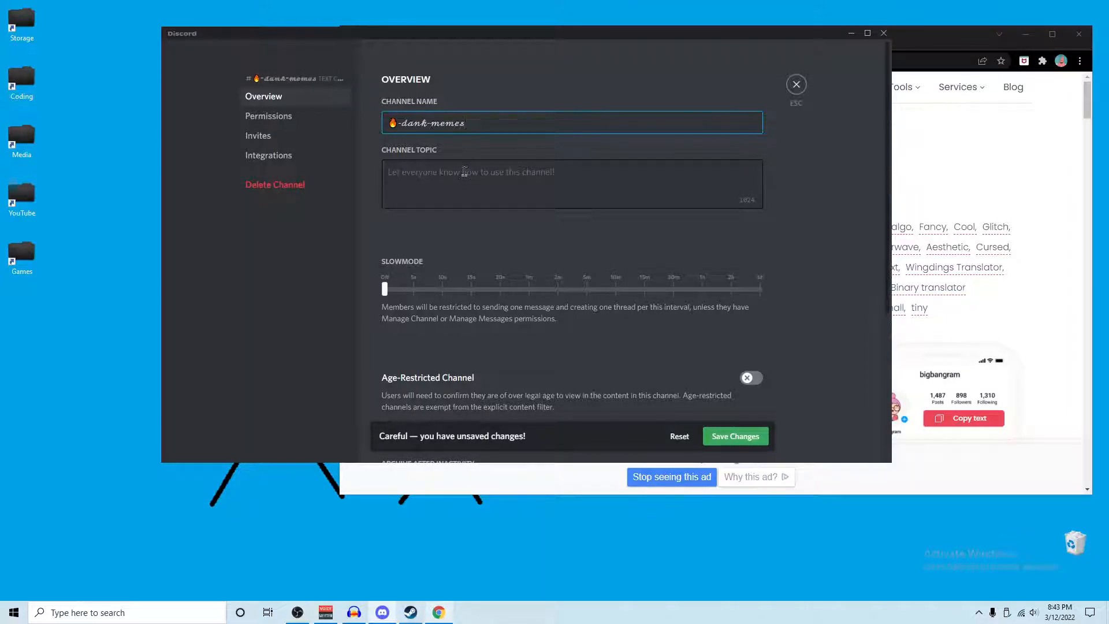
left_click(735, 436)
left_click(795, 85)
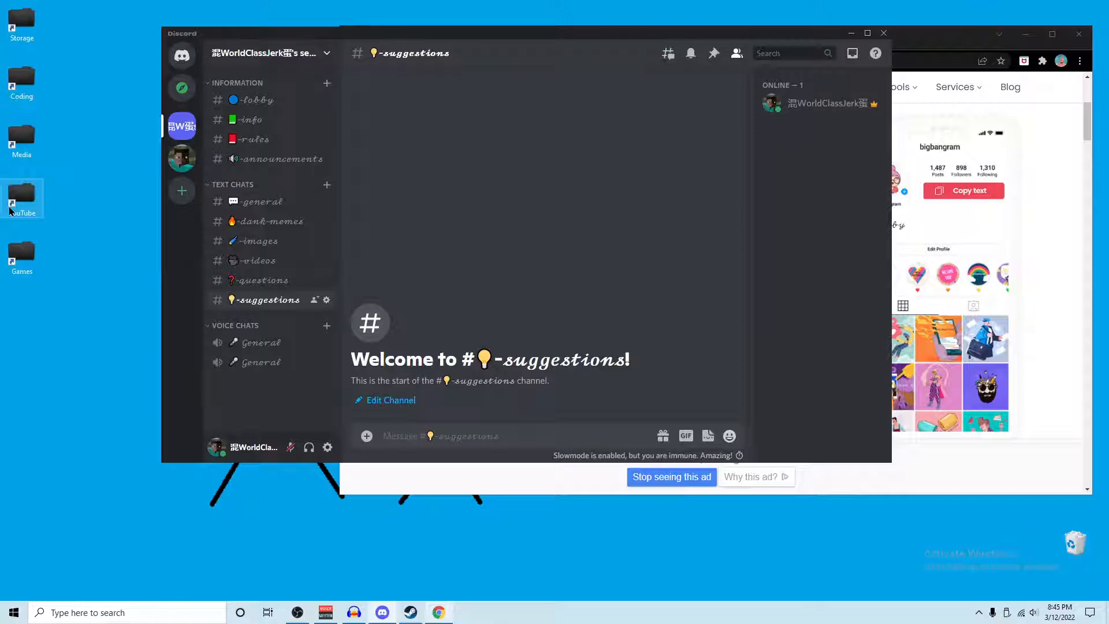
left_click(261, 201)
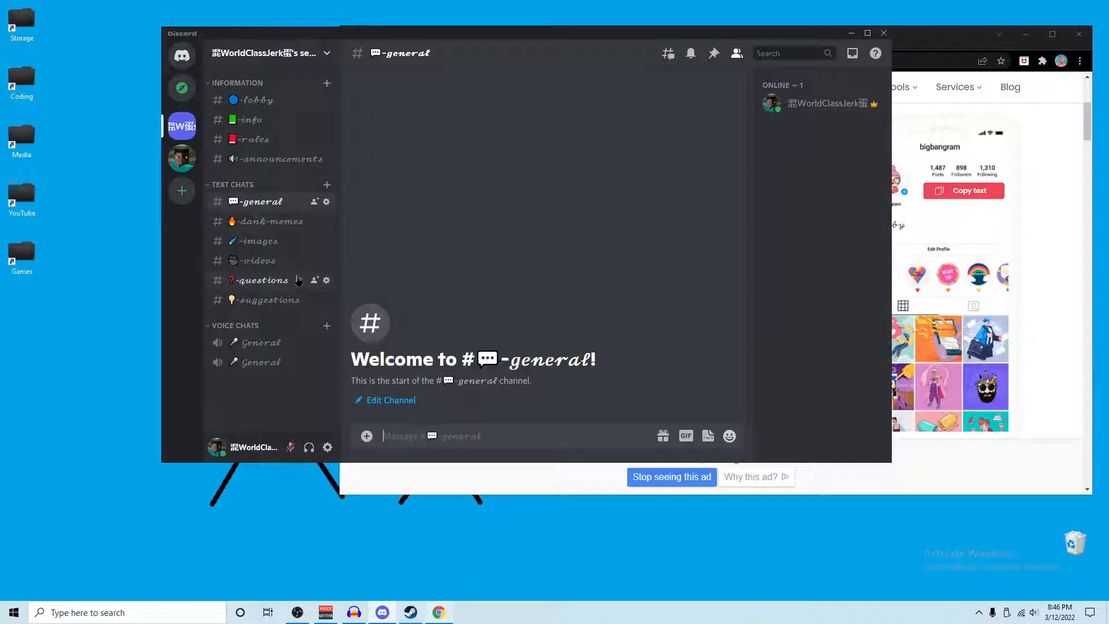
left_click(295, 54)
left_click(322, 132)
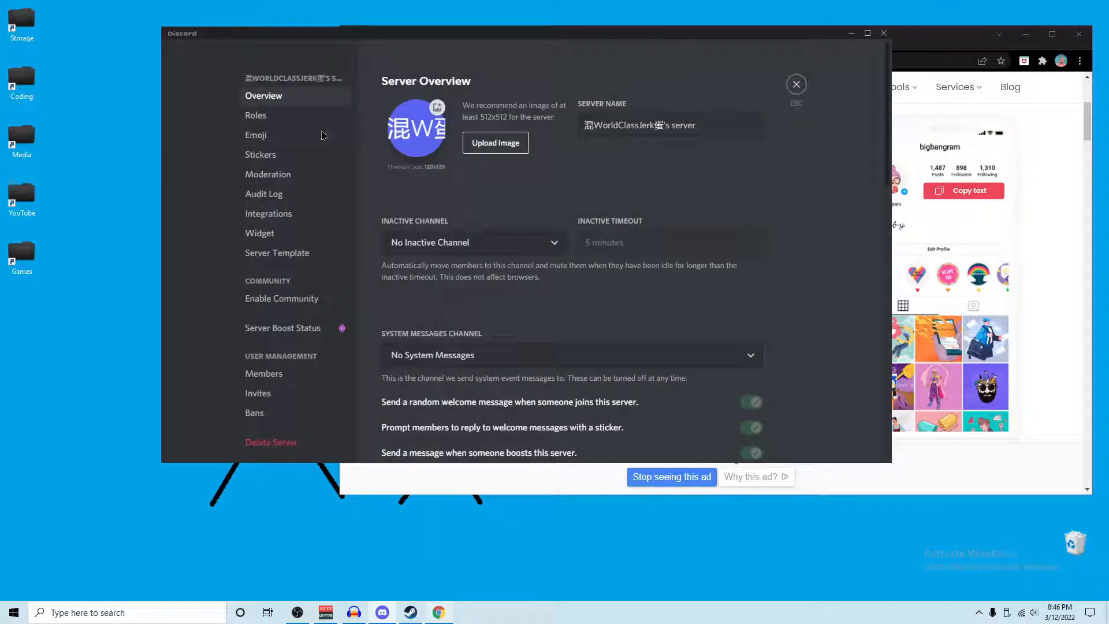
left_click(287, 114)
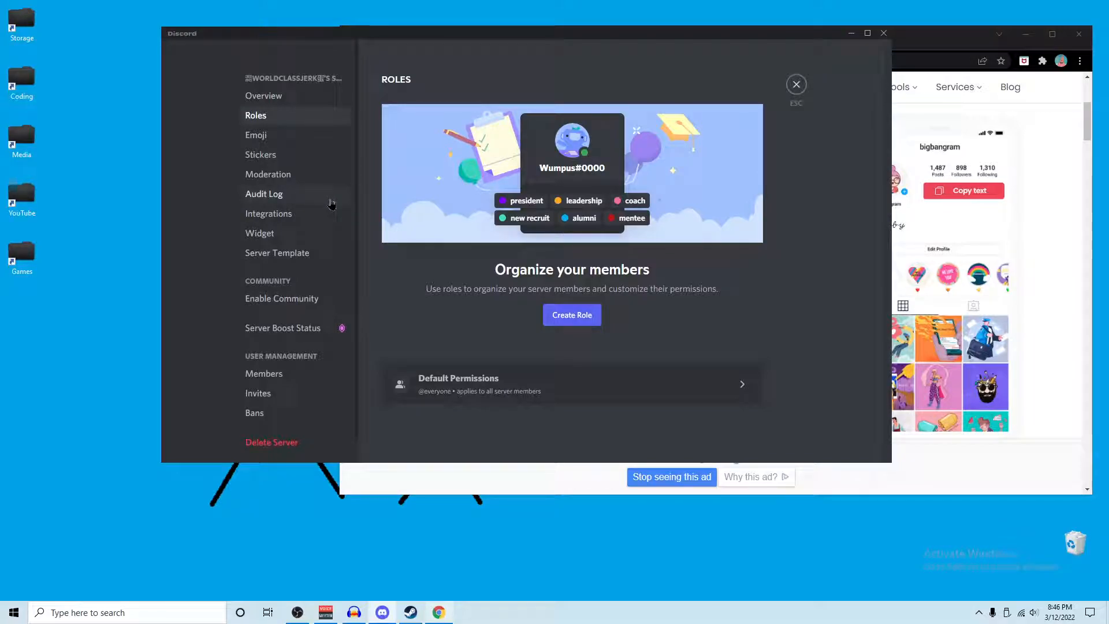
left_click(574, 319)
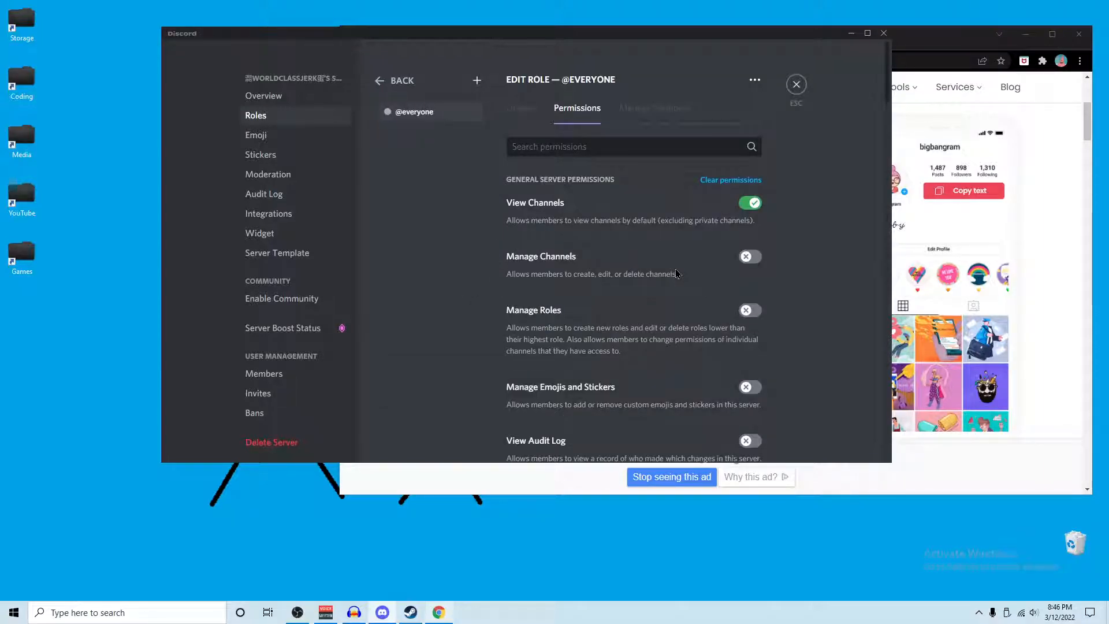
scroll(677, 274, "down", 2)
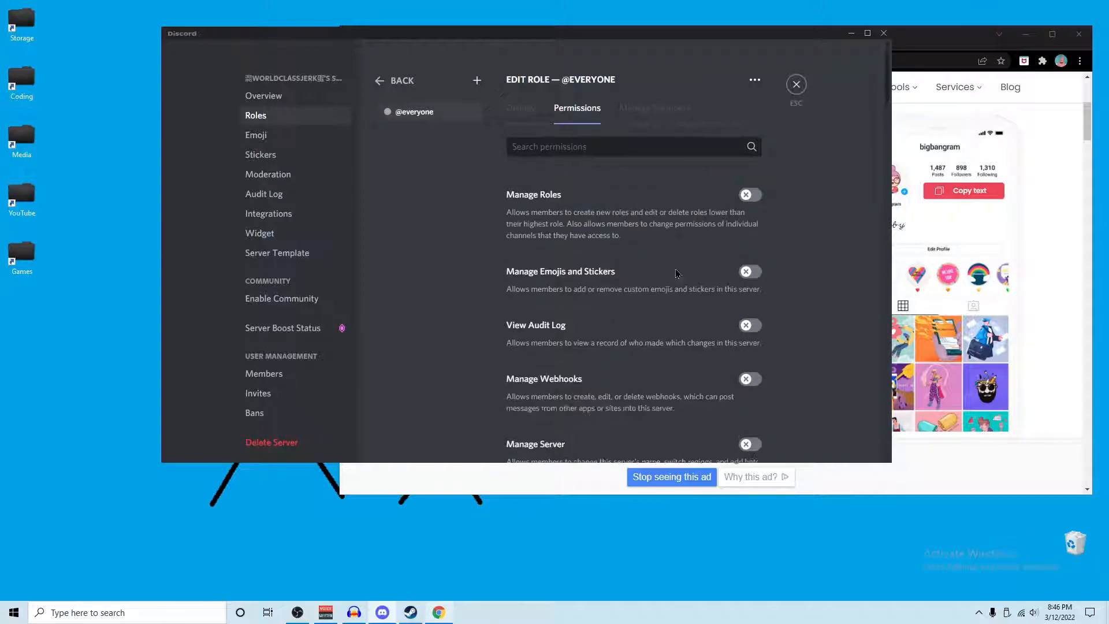
scroll(677, 274, "down", 6)
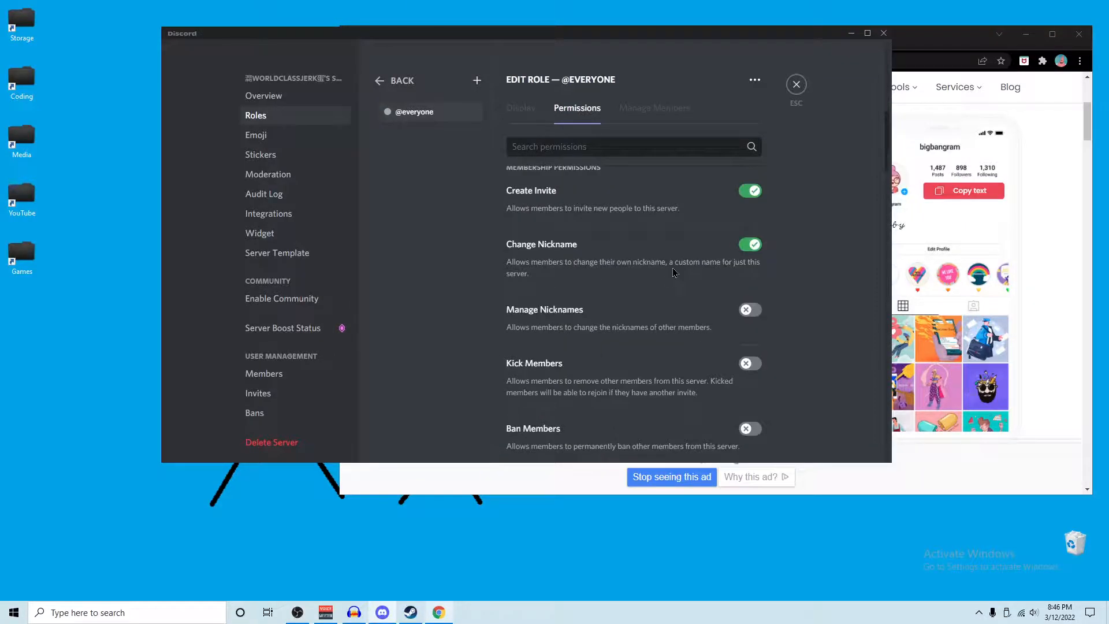
scroll(673, 273, "up", 1)
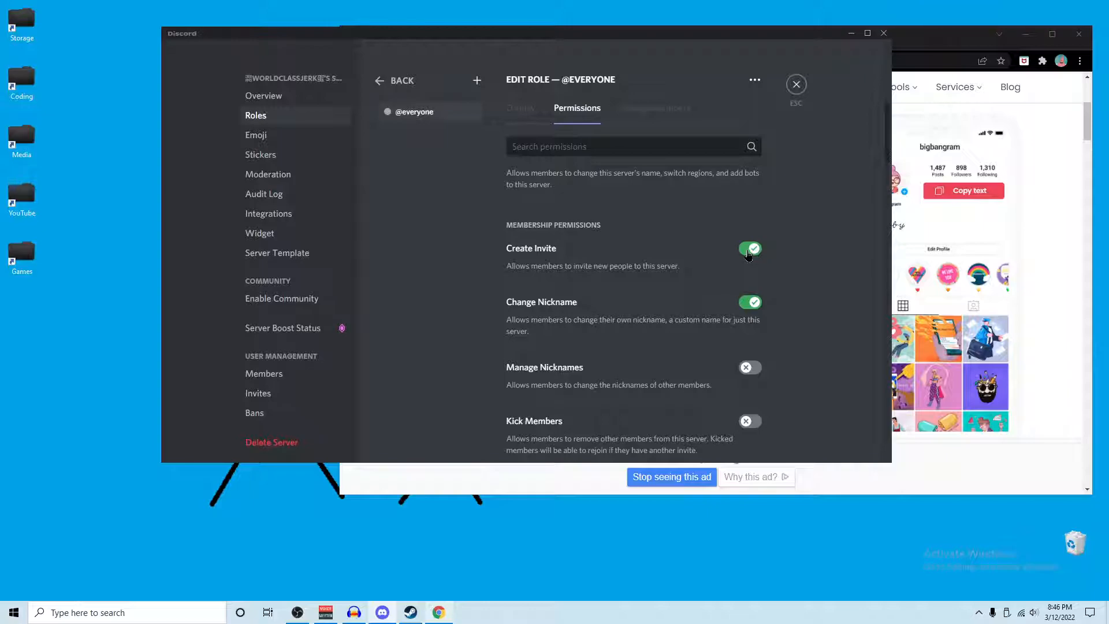
left_click(748, 249)
left_click(748, 249)
scroll(748, 254, "down", 1)
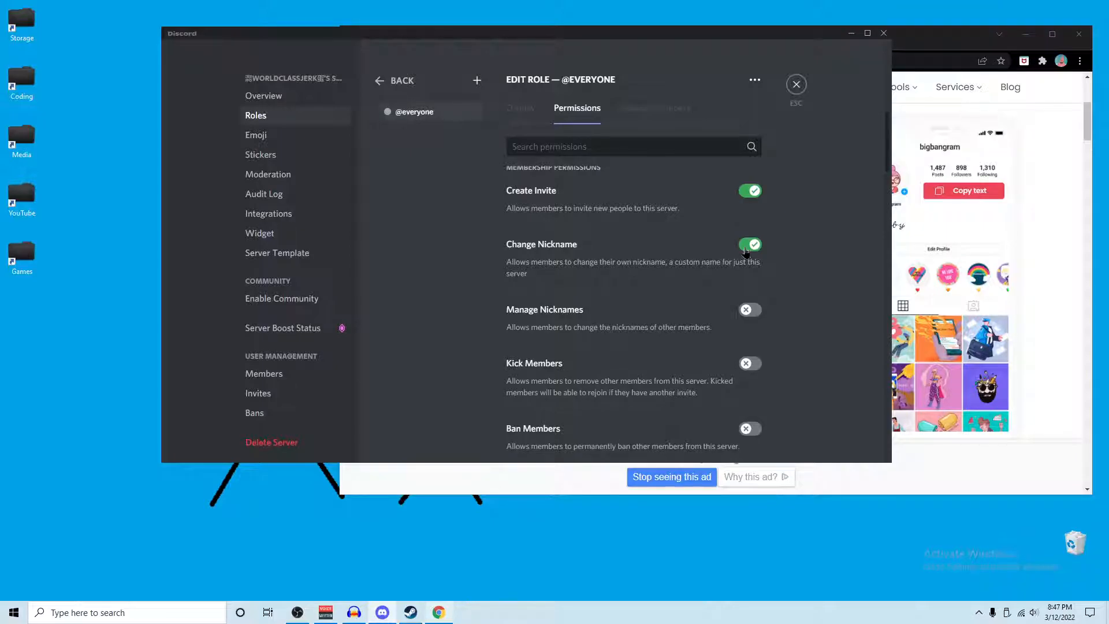
scroll(746, 252, "down", 6)
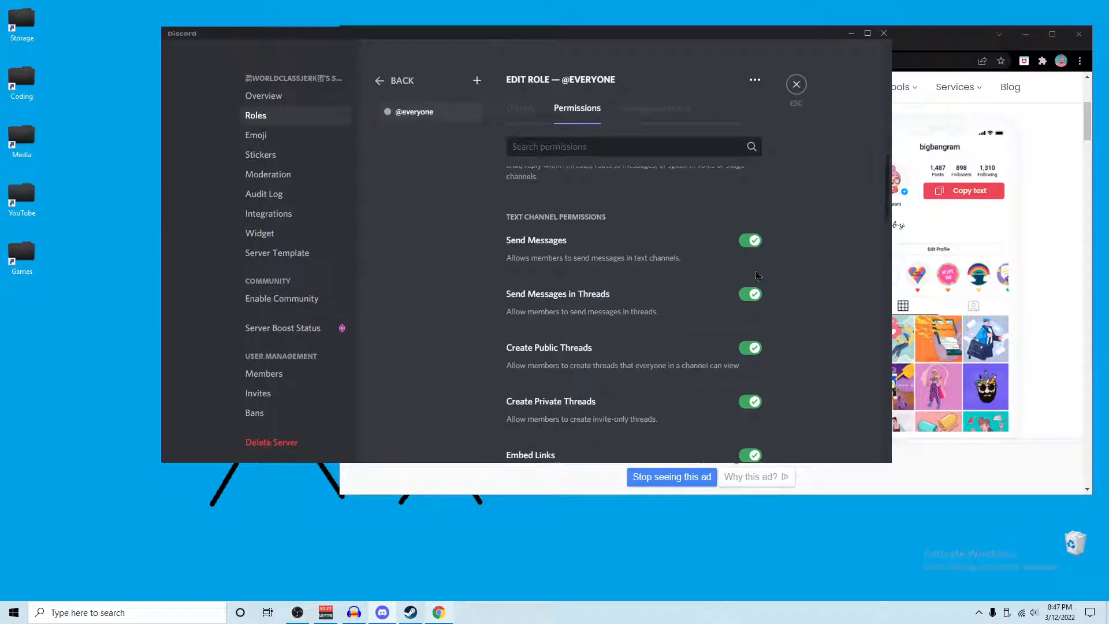
scroll(758, 265, "down", 2)
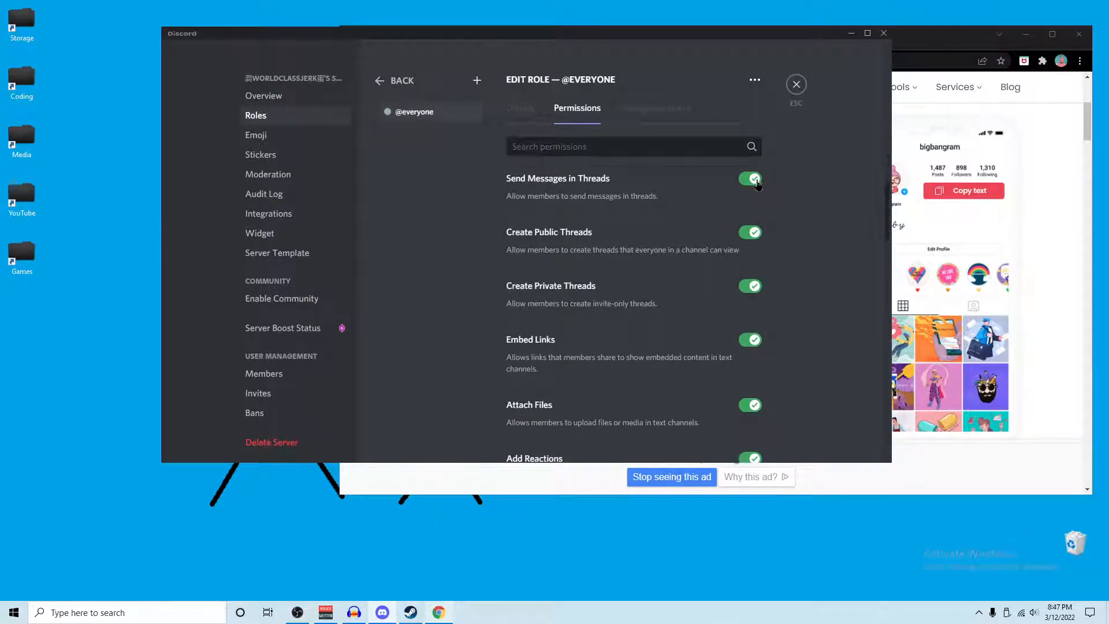
left_click(754, 234)
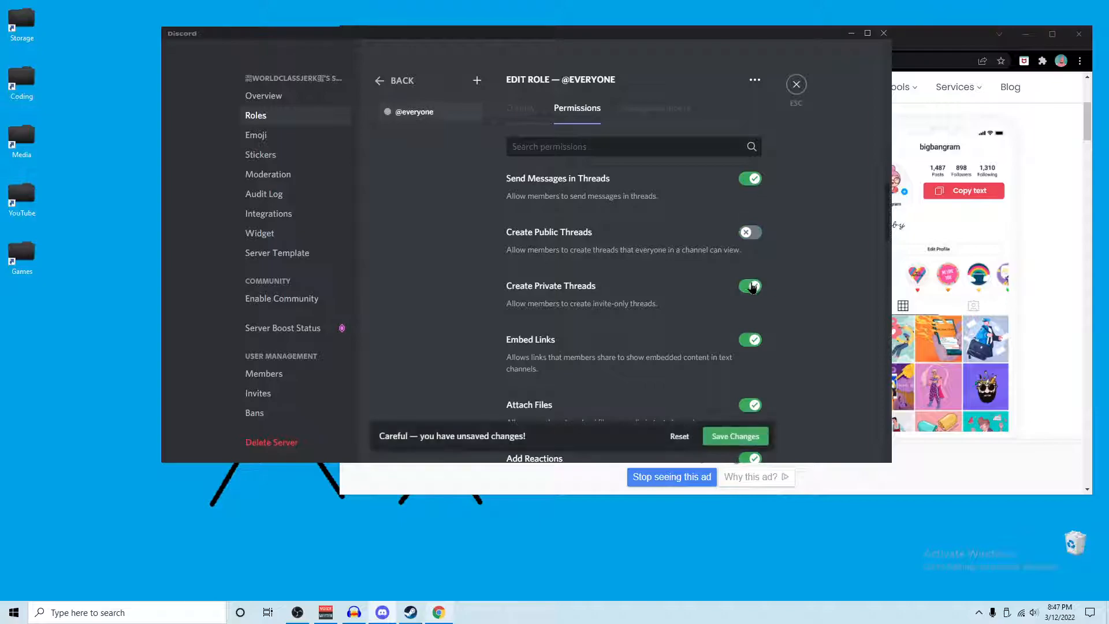
left_click(752, 287)
scroll(734, 286, "down", 1)
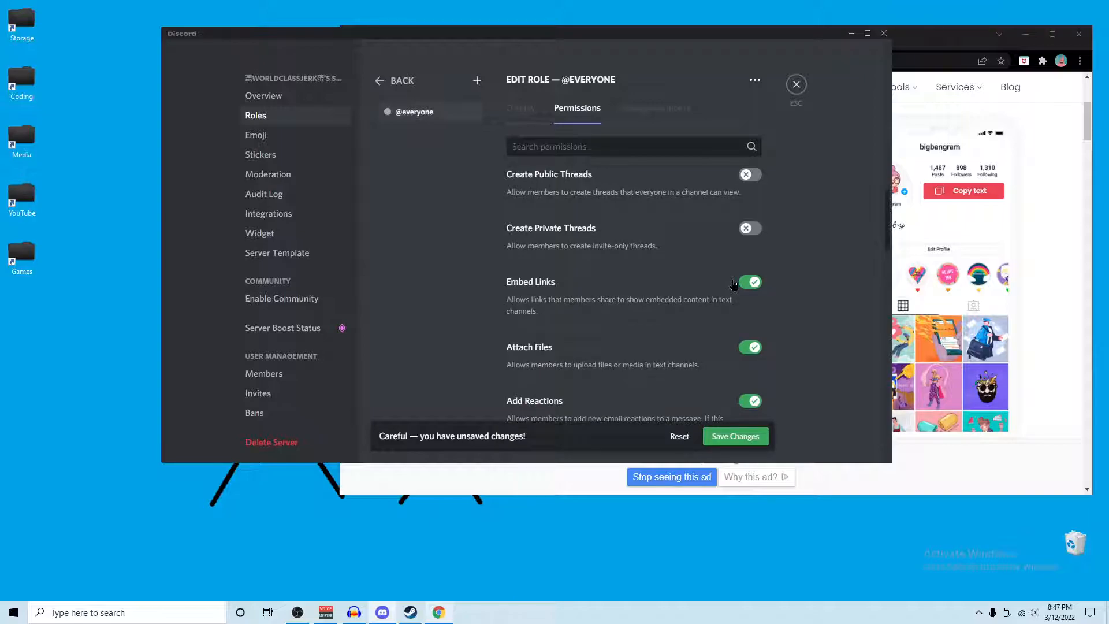
scroll(733, 285, "down", 1)
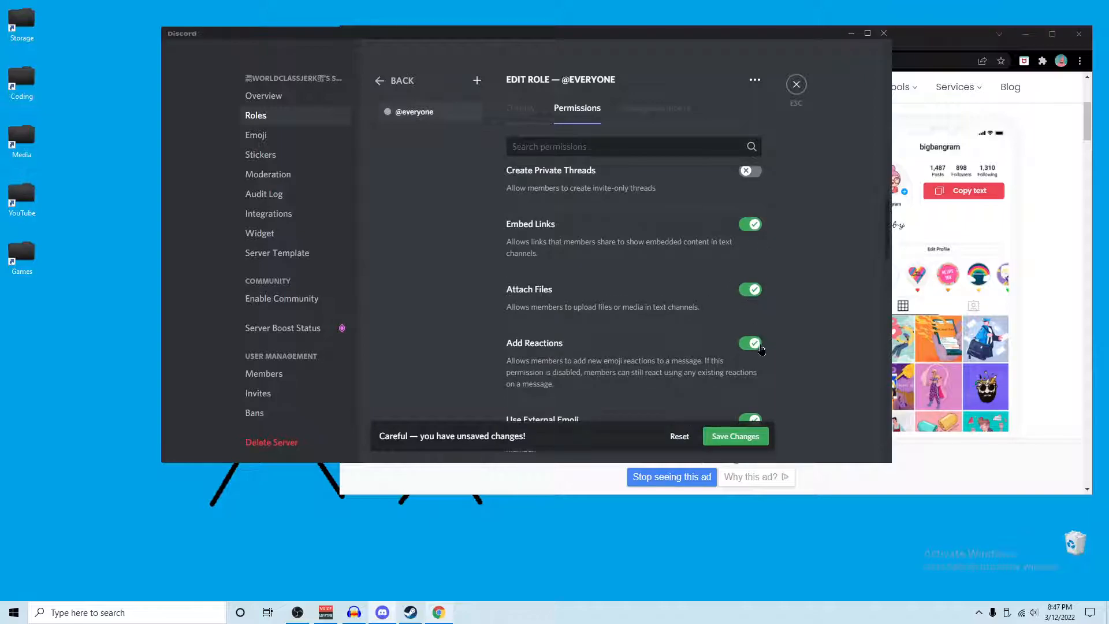
scroll(757, 318, "down", 1)
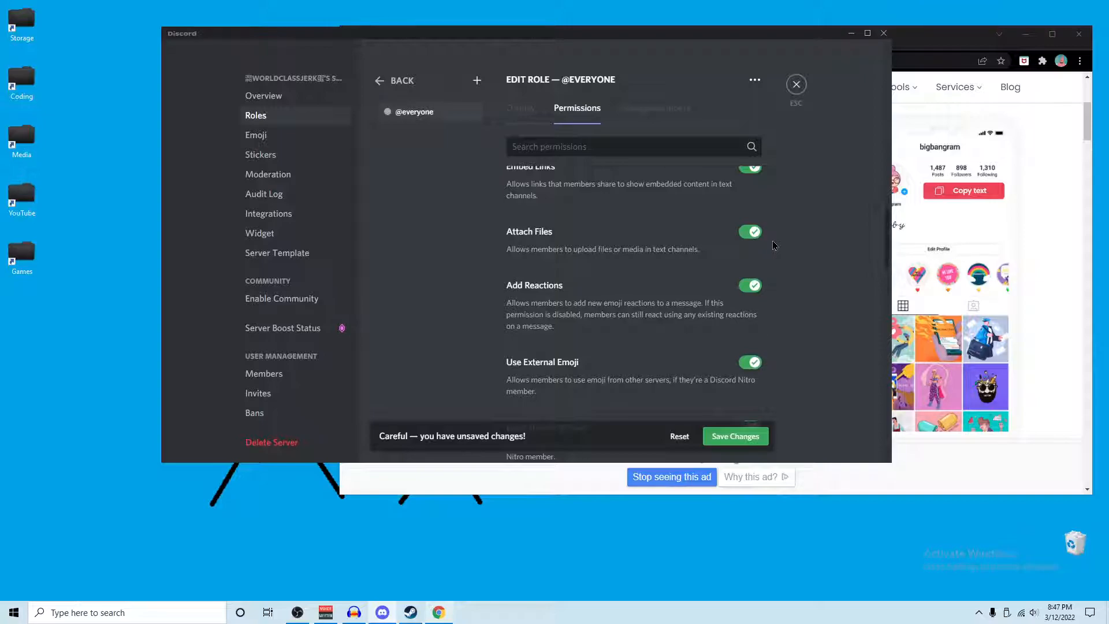
scroll(775, 245, "down", 2)
scroll(754, 220, "up", 2)
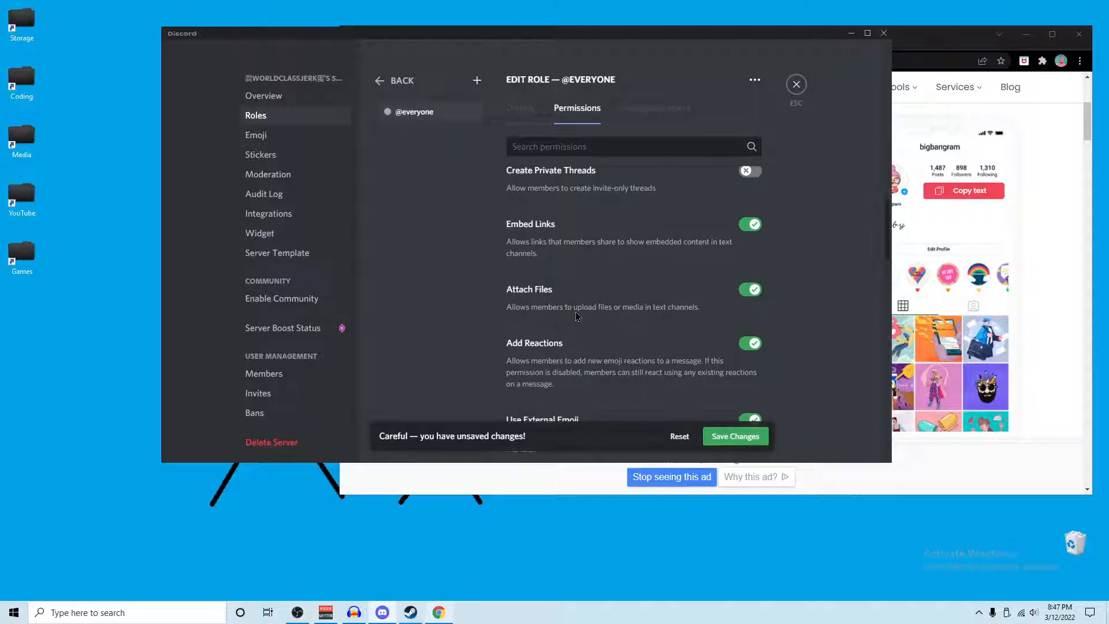
scroll(600, 306, "down", 2)
scroll(600, 254, "down", 1)
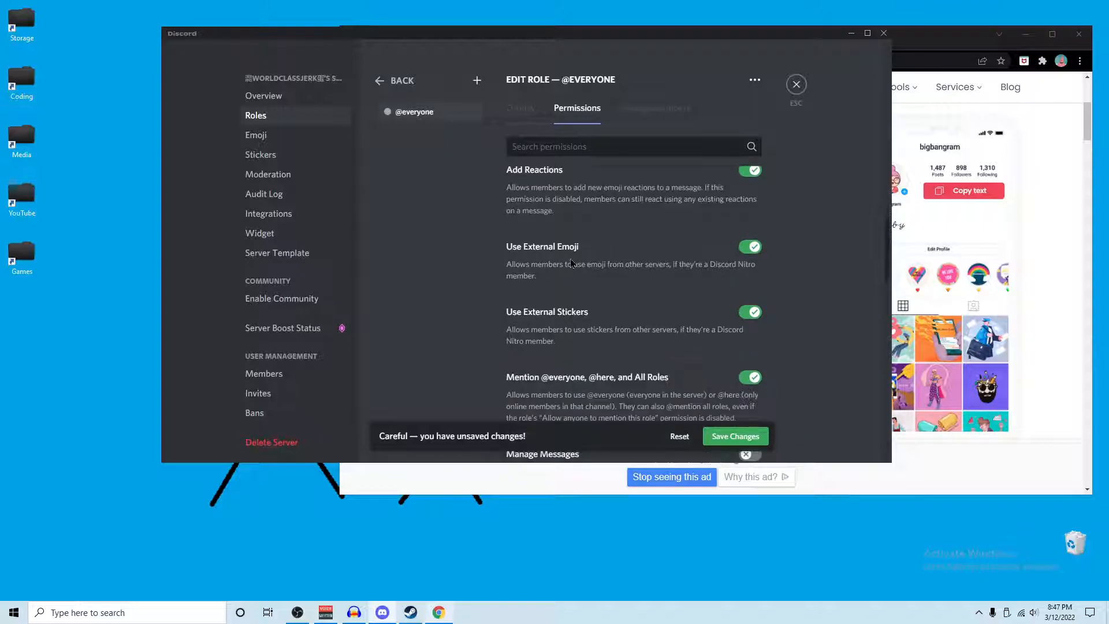
scroll(638, 266, "down", 1)
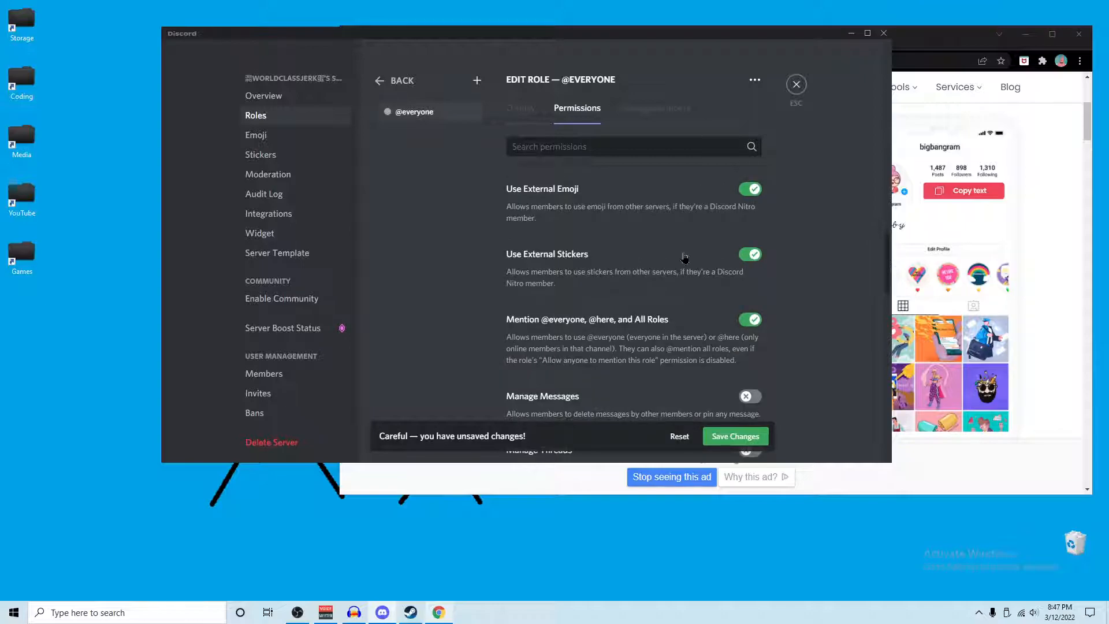
scroll(684, 257, "down", 1)
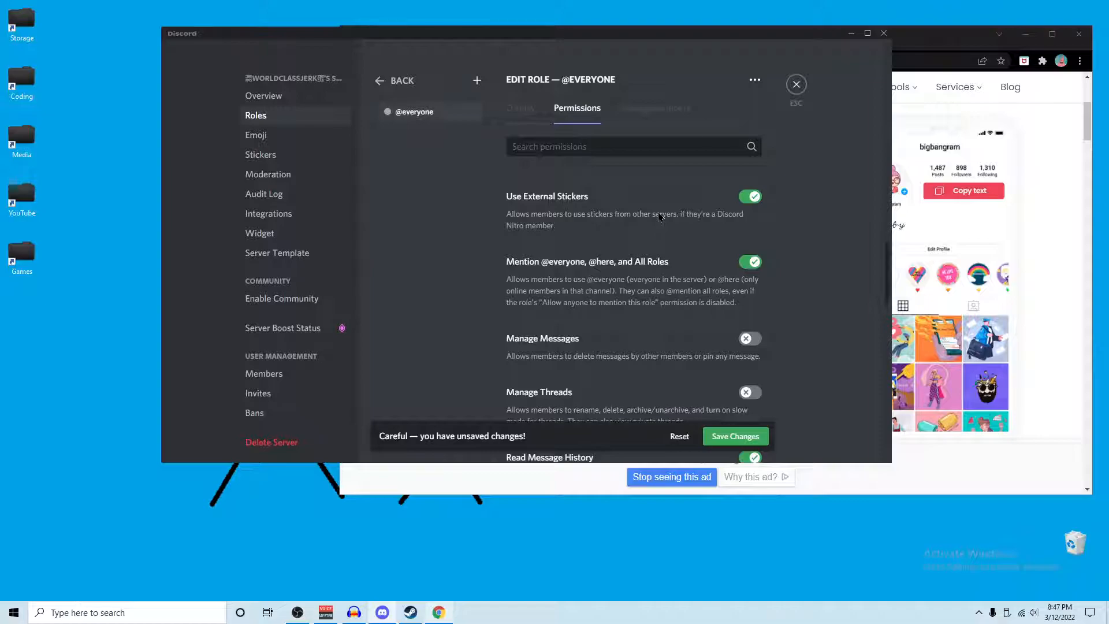
scroll(660, 219, "down", 1)
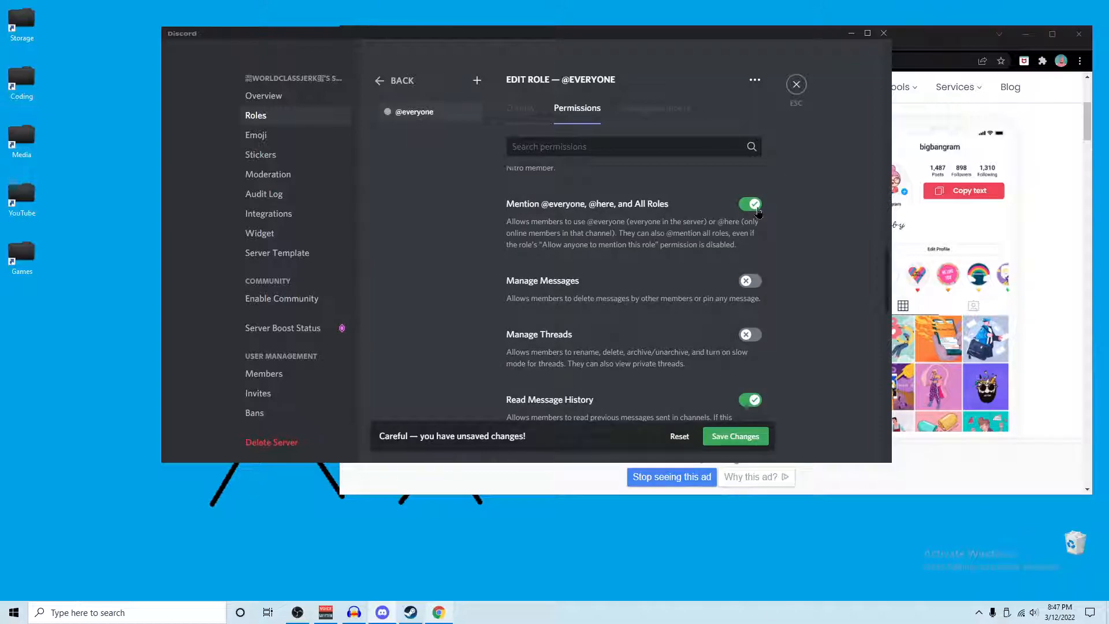
left_click(759, 213)
left_click(664, 206)
left_click(664, 207)
scroll(691, 207, "down", 1)
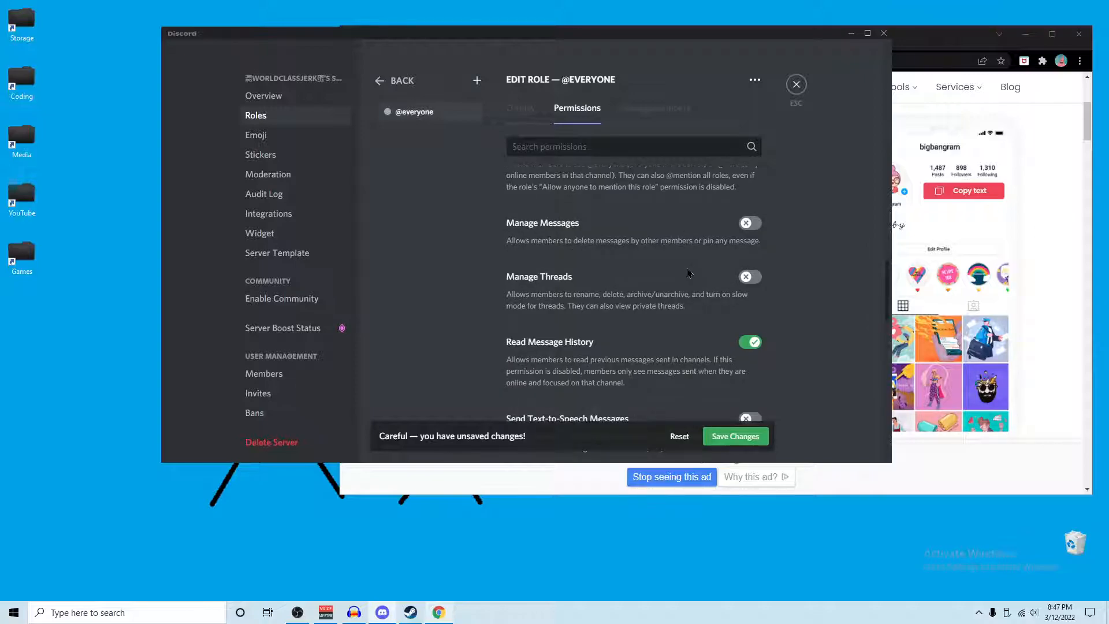
scroll(690, 275, "down", 1)
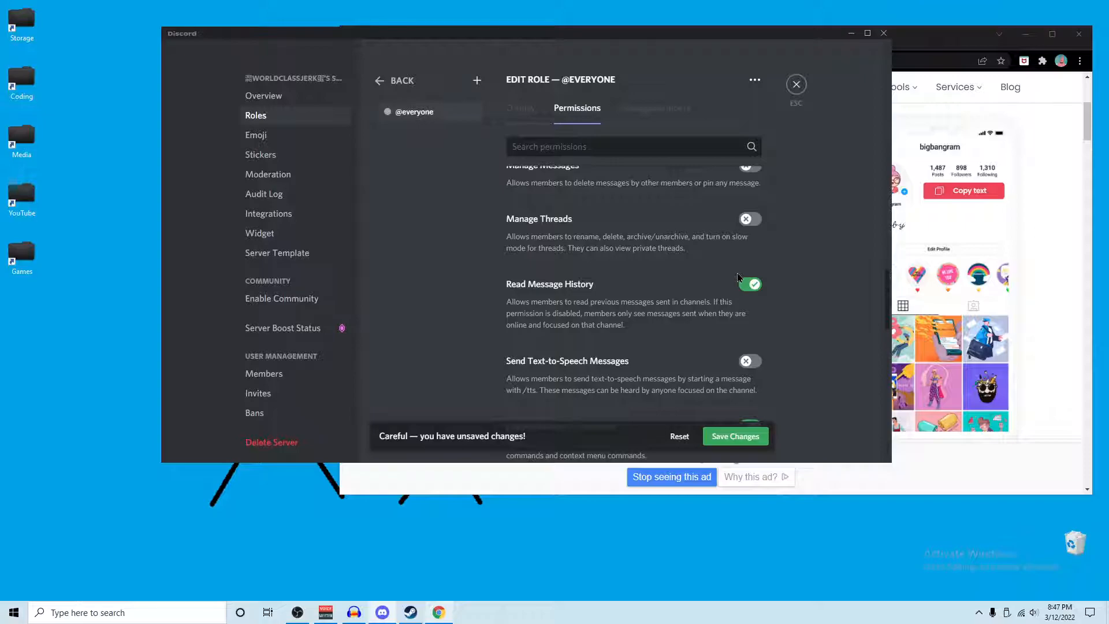
scroll(738, 272, "down", 1)
left_click(602, 236)
left_click(751, 228)
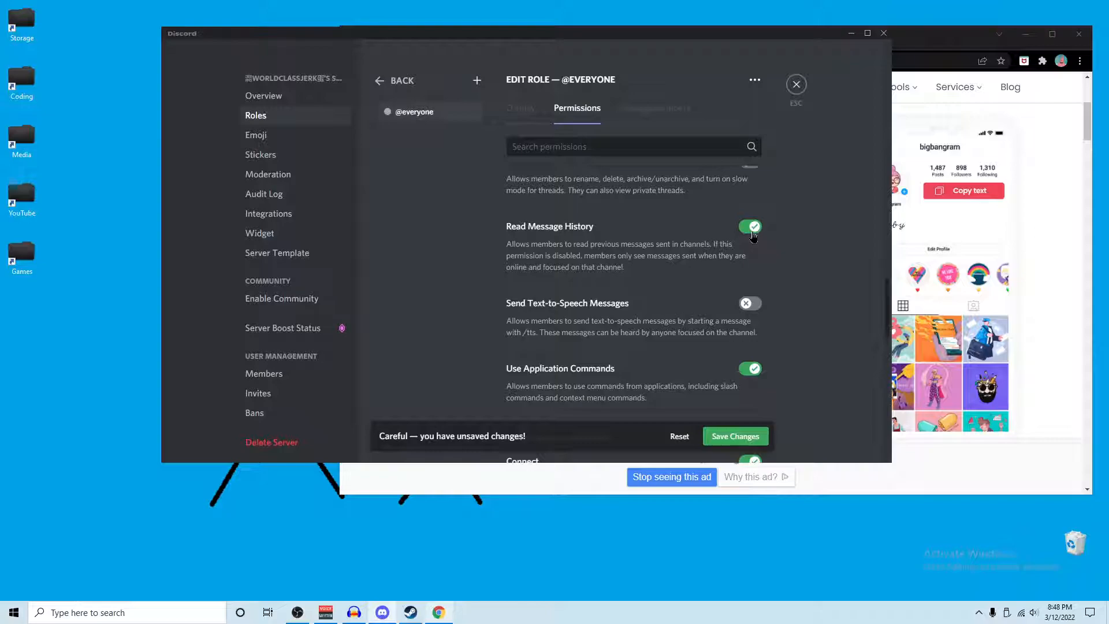
scroll(785, 253, "down", 1)
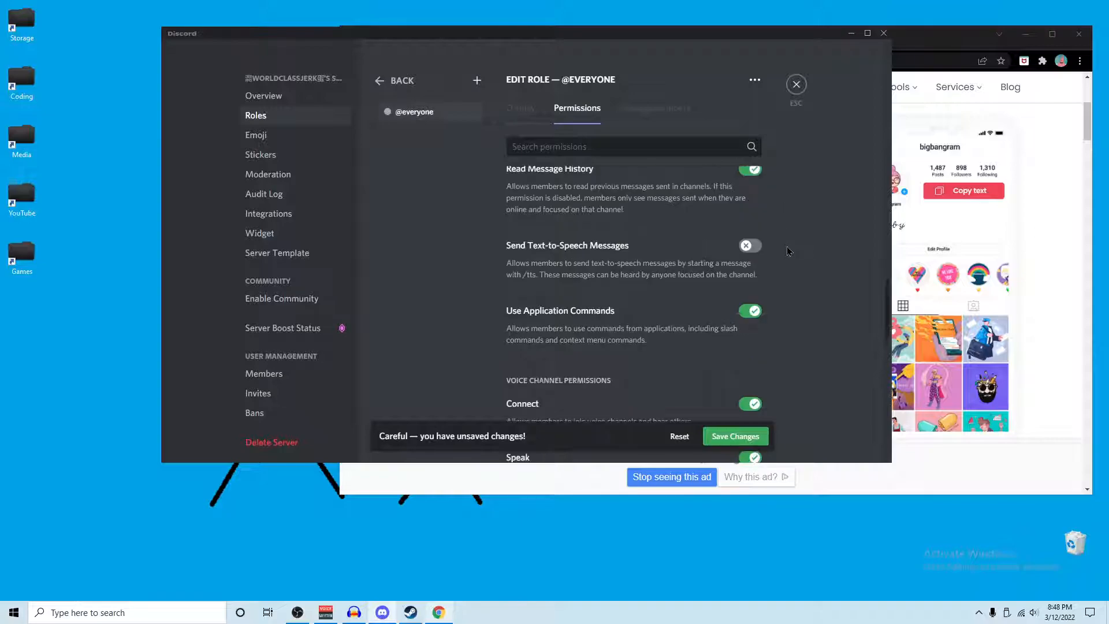
scroll(789, 250, "up", 1)
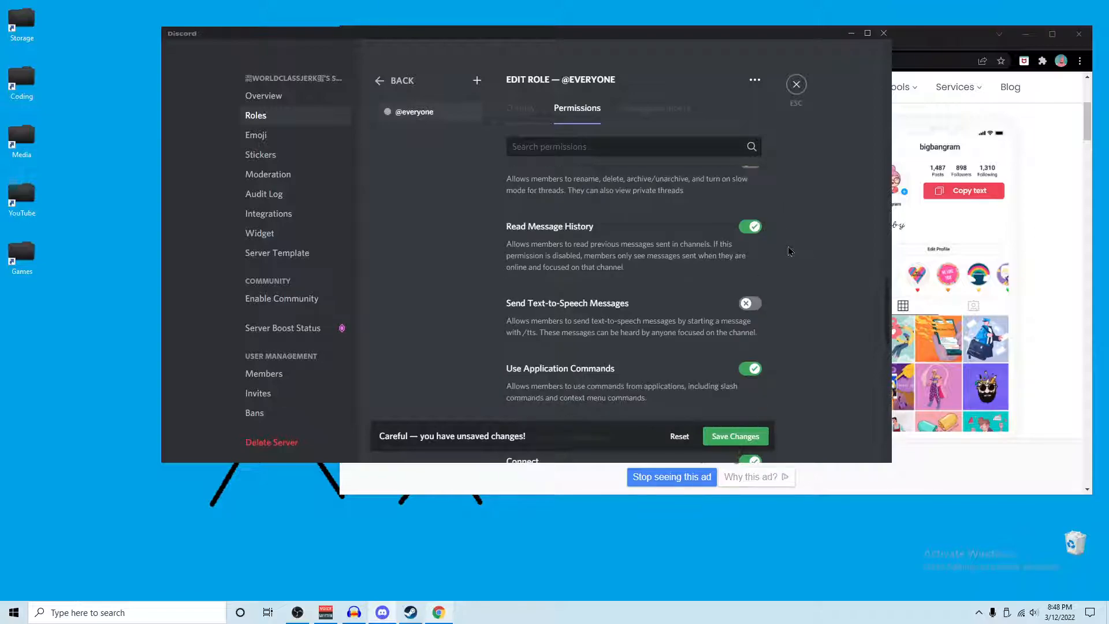
scroll(787, 254, "down", 2)
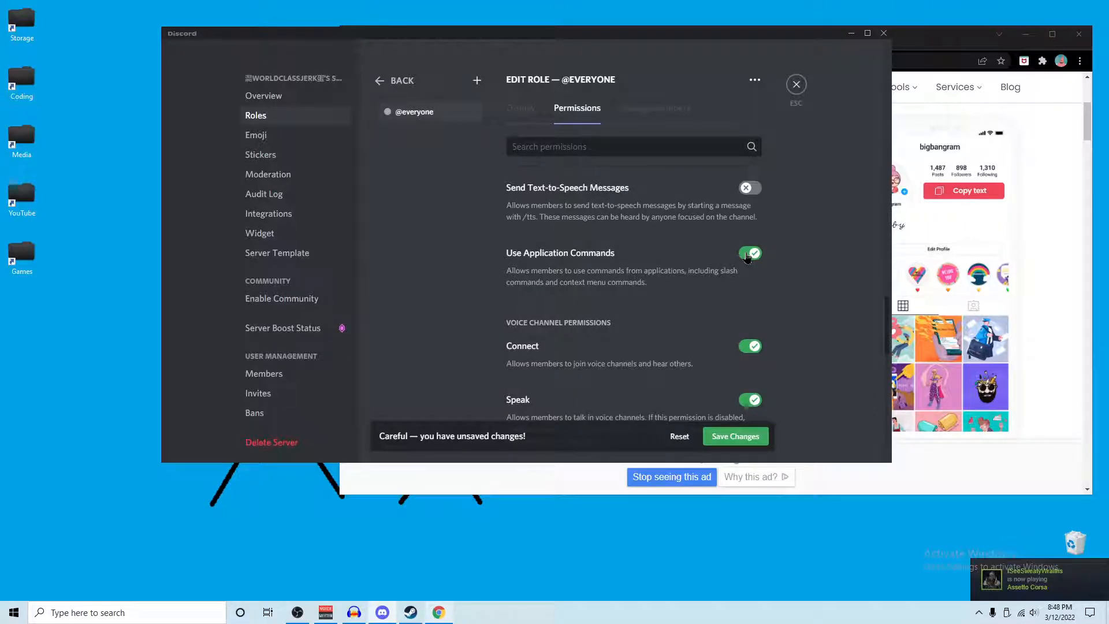
scroll(747, 258, "down", 2)
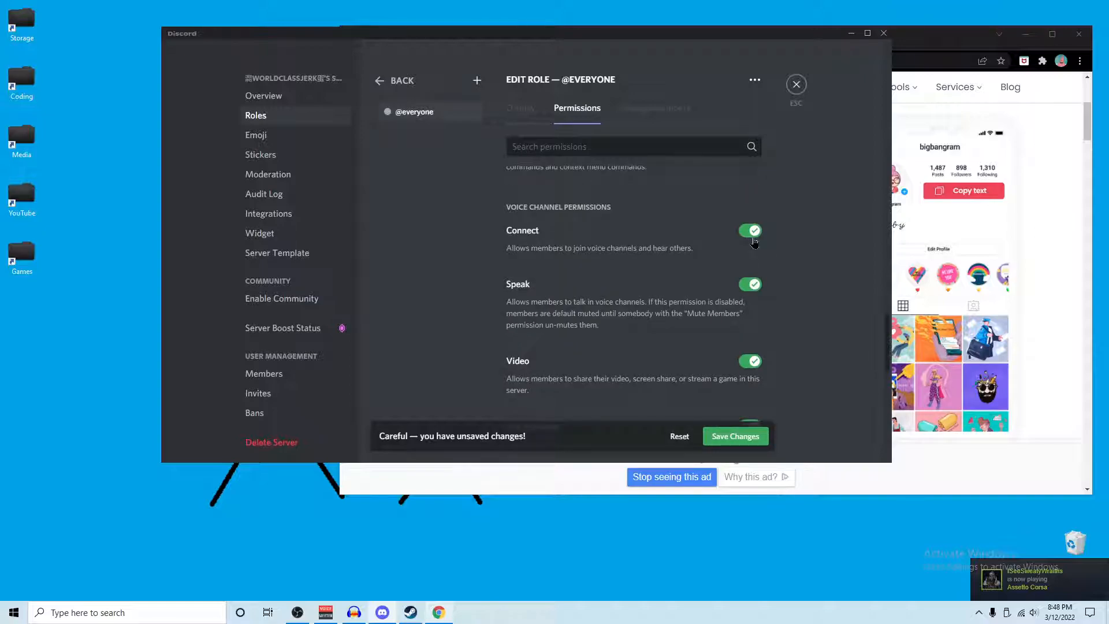
scroll(751, 249, "down", 1)
scroll(744, 190, "up", 1)
scroll(745, 188, "down", 1)
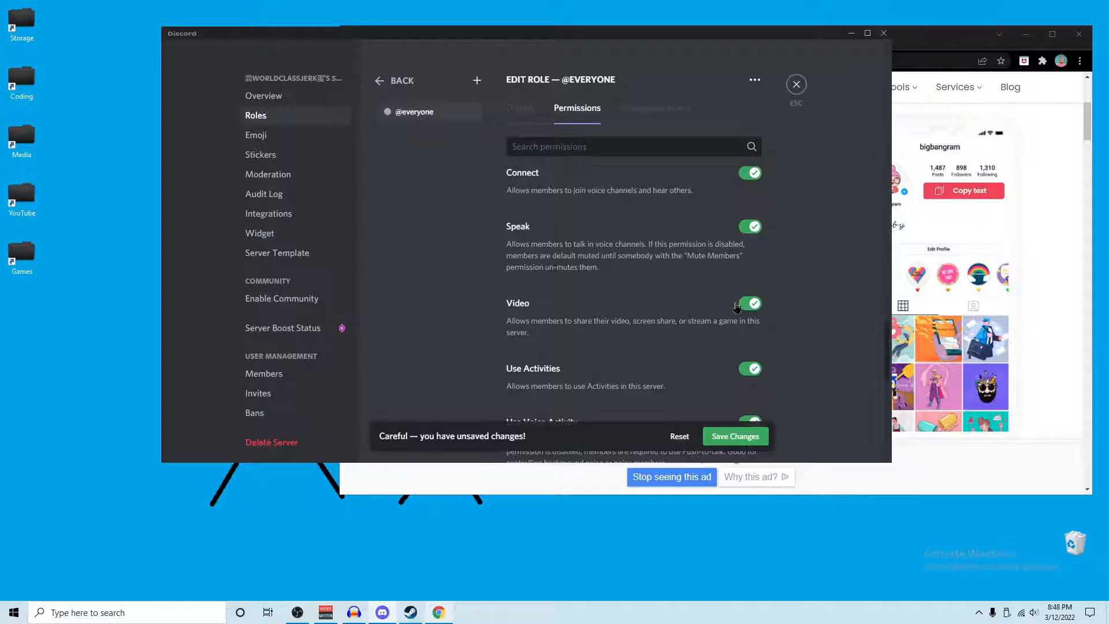
scroll(736, 307, "down", 1)
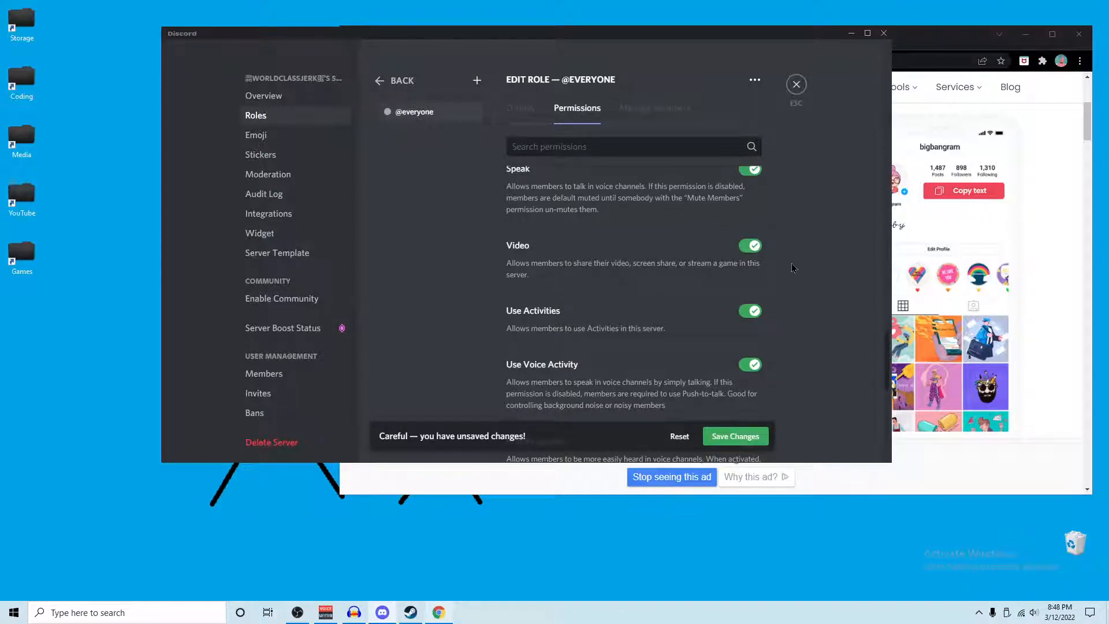
scroll(792, 268, "down", 1)
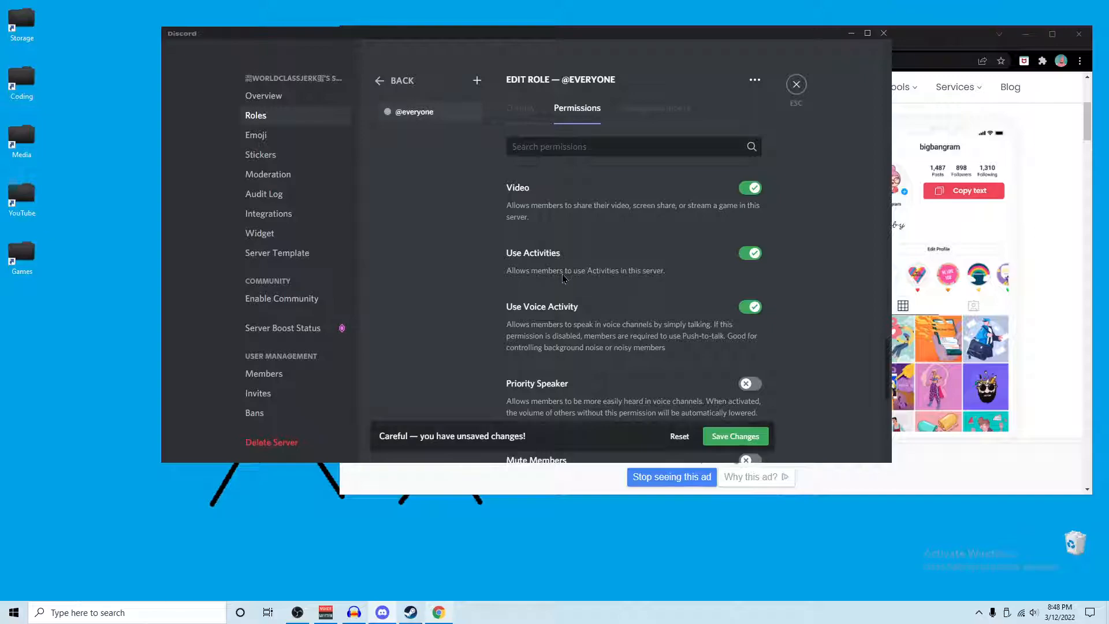
left_click(745, 259)
scroll(745, 255, "down", 1)
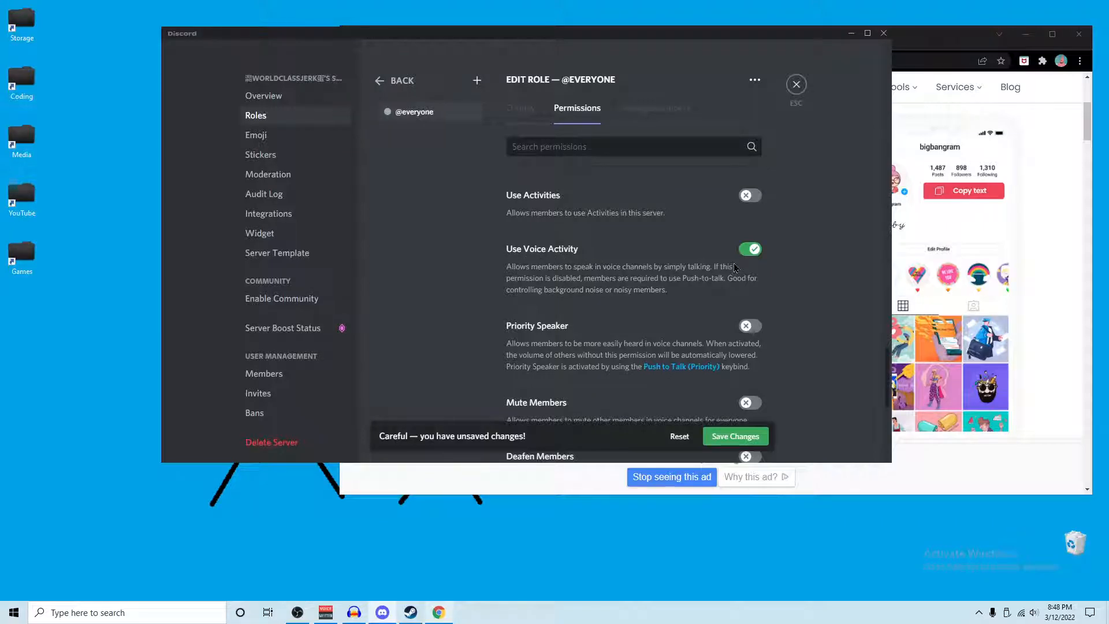
scroll(736, 268, "down", 1)
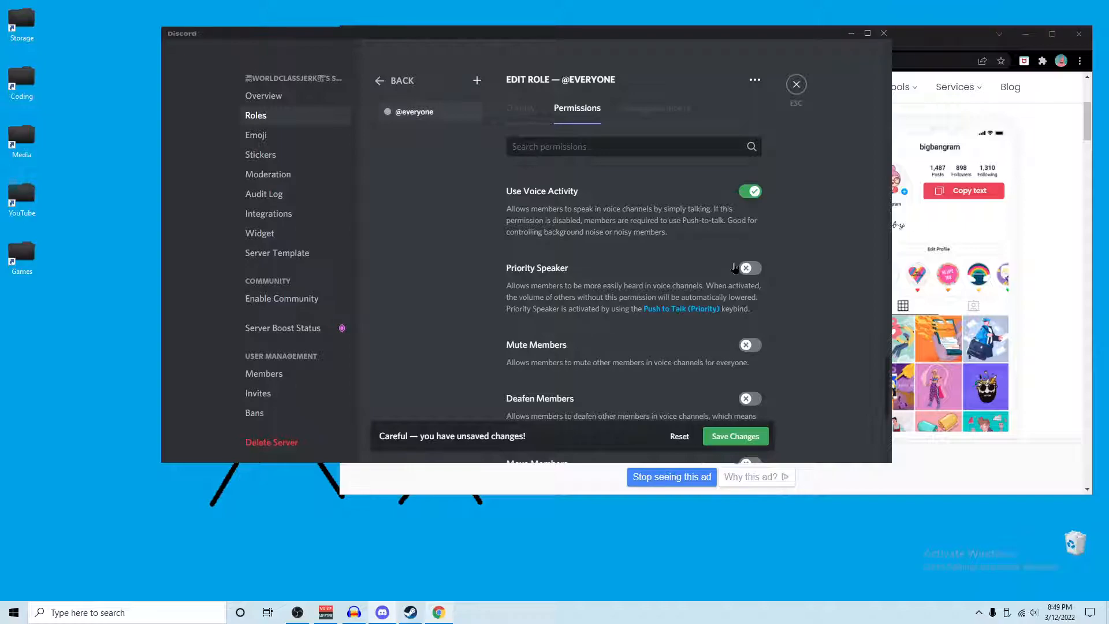
scroll(736, 267, "down", 1)
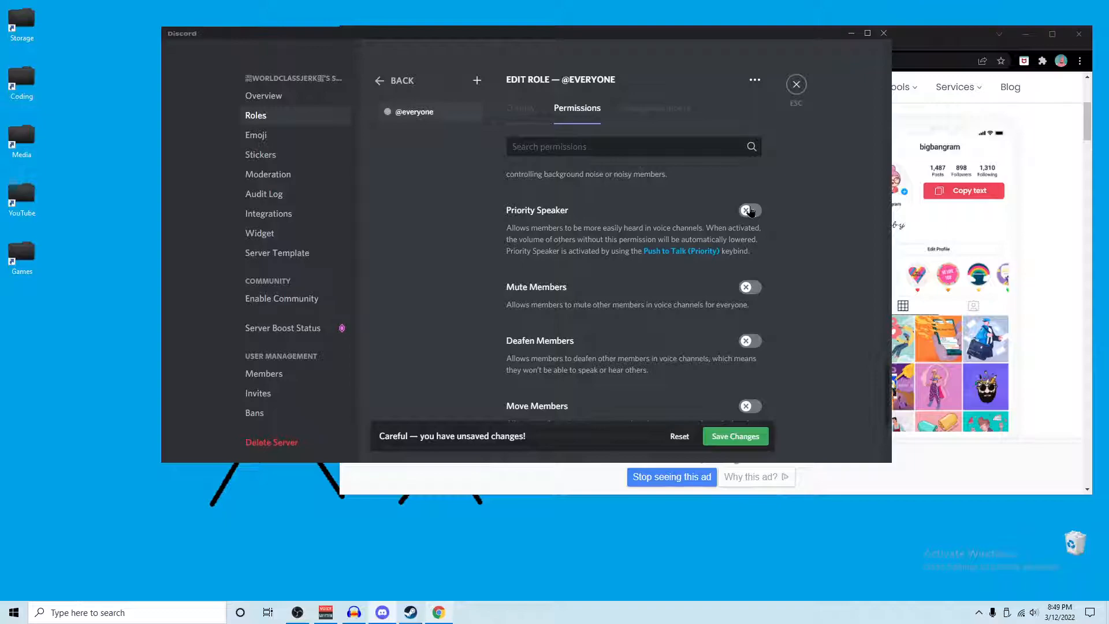
scroll(693, 245, "down", 1)
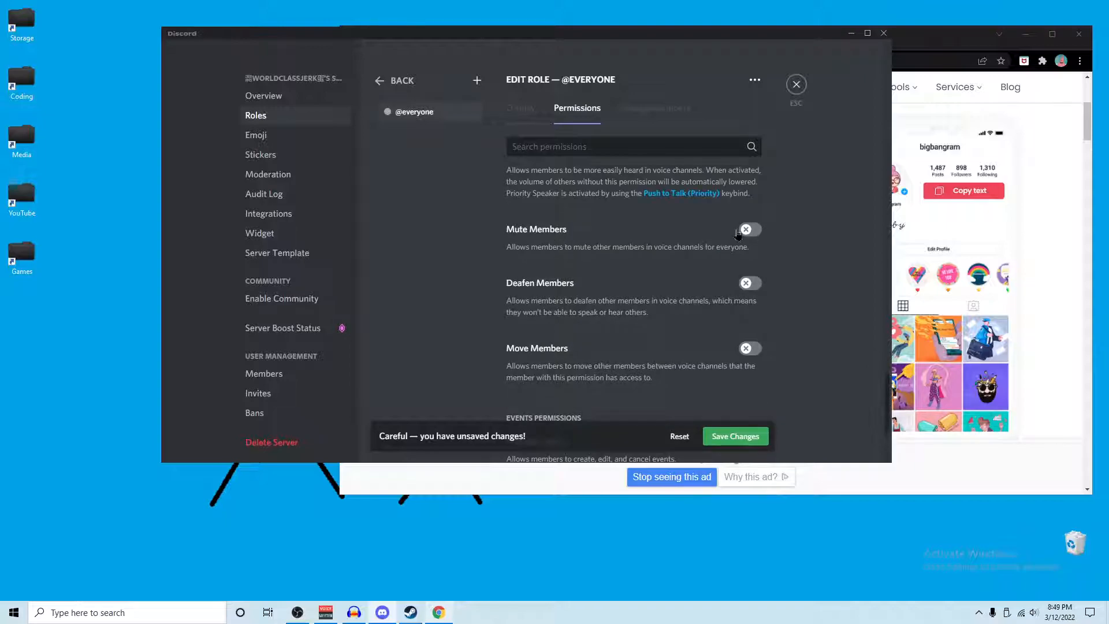
scroll(738, 234, "down", 1)
scroll(748, 312, "down", 2)
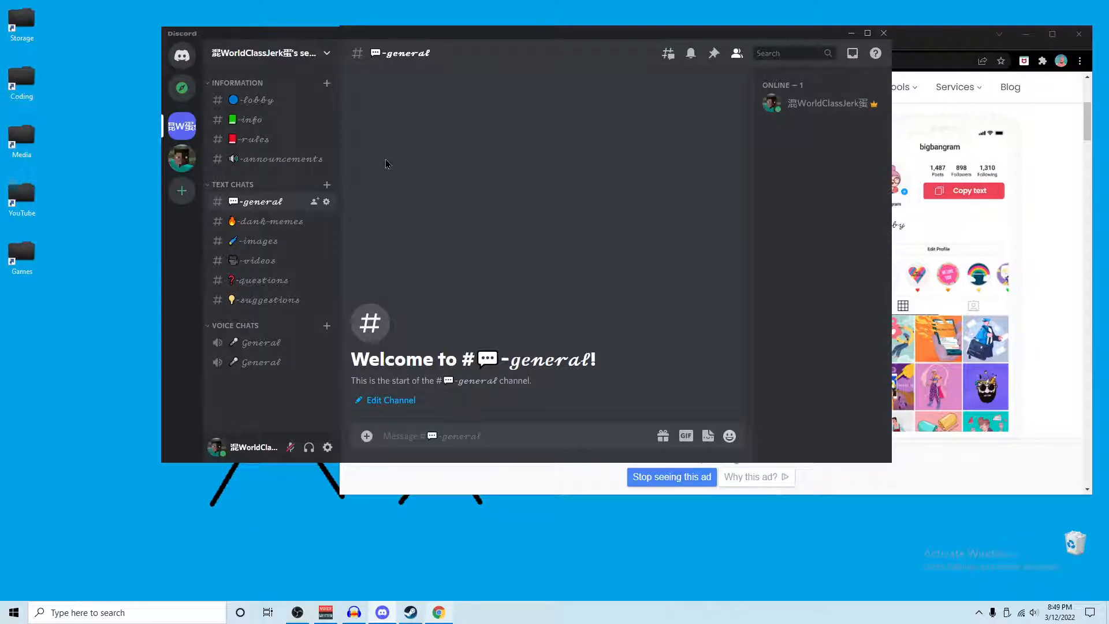
right_click(255, 85)
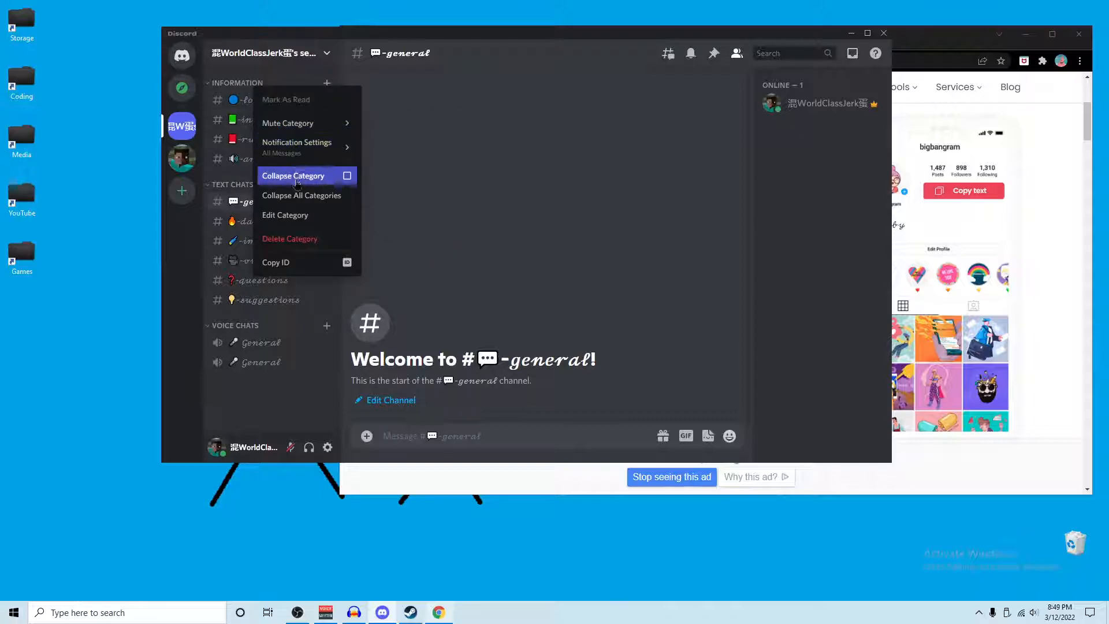
left_click(286, 215)
left_click(298, 117)
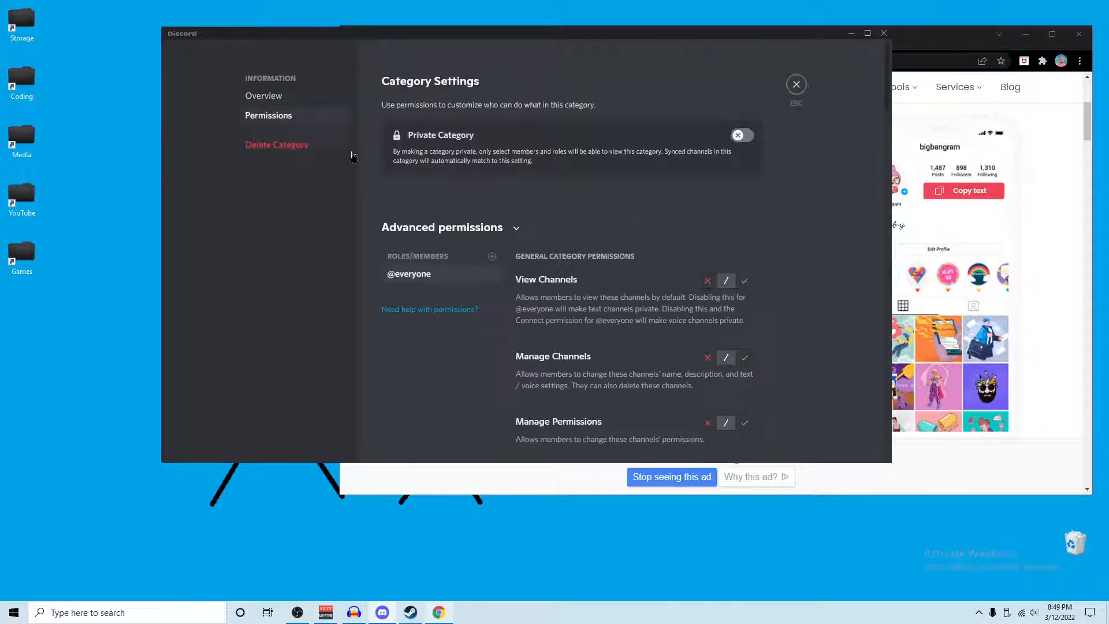
scroll(653, 293, "down", 1)
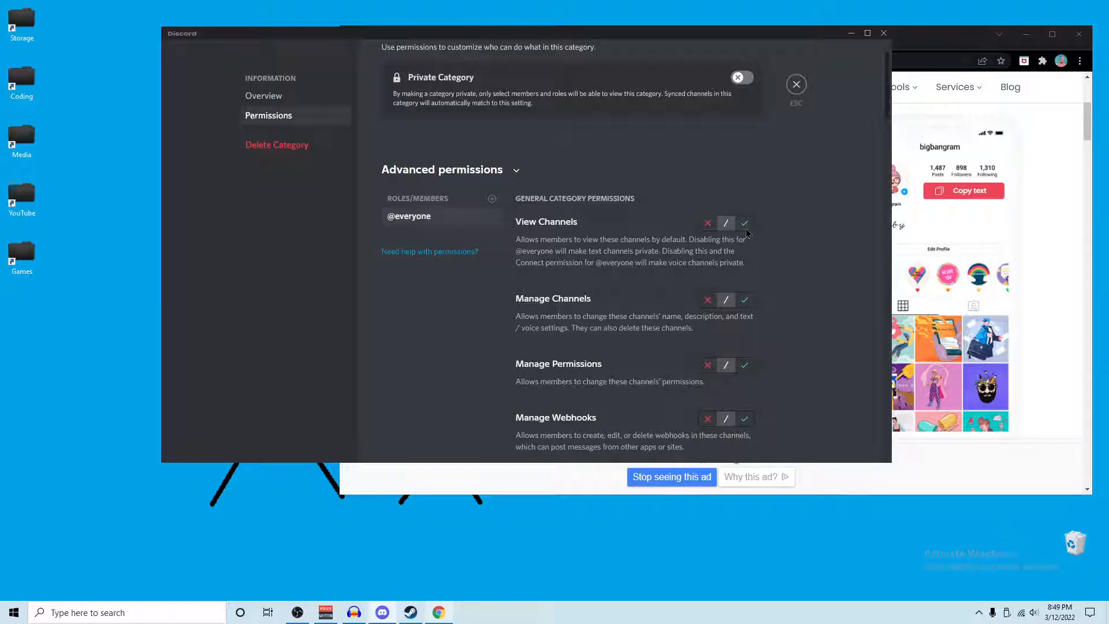
scroll(731, 237, "down", 3)
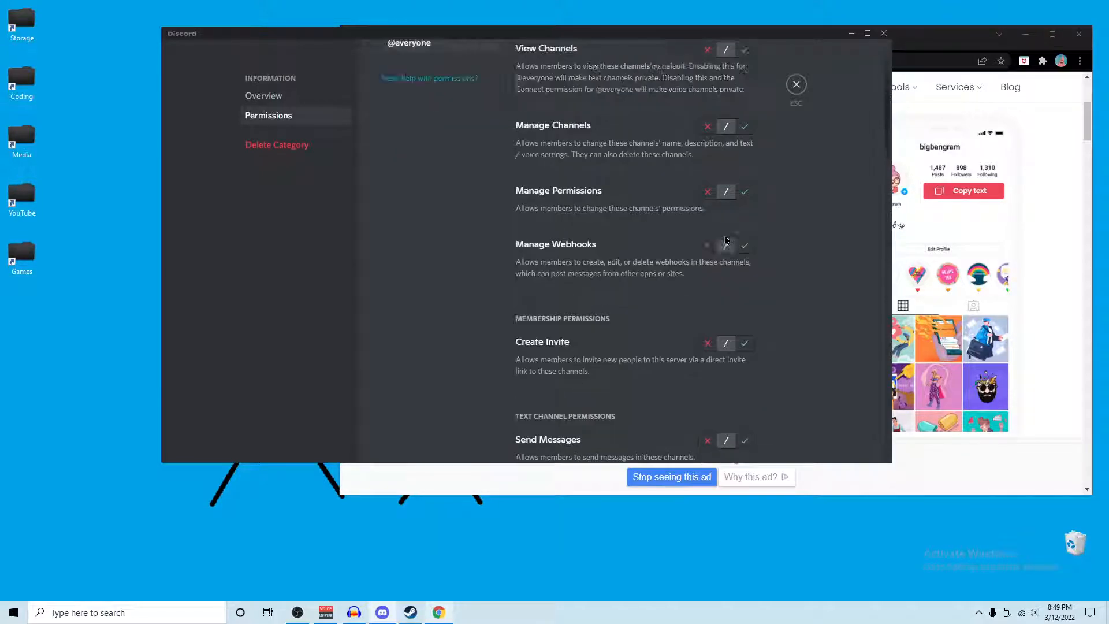
scroll(726, 240, "down", 3)
left_click(707, 269)
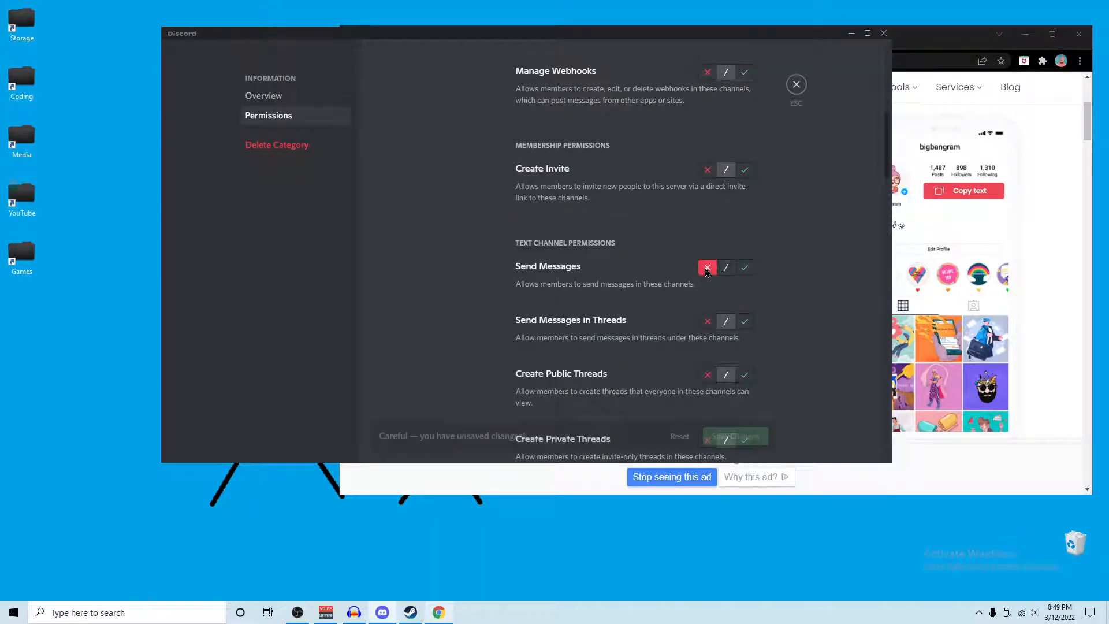
left_click(736, 436)
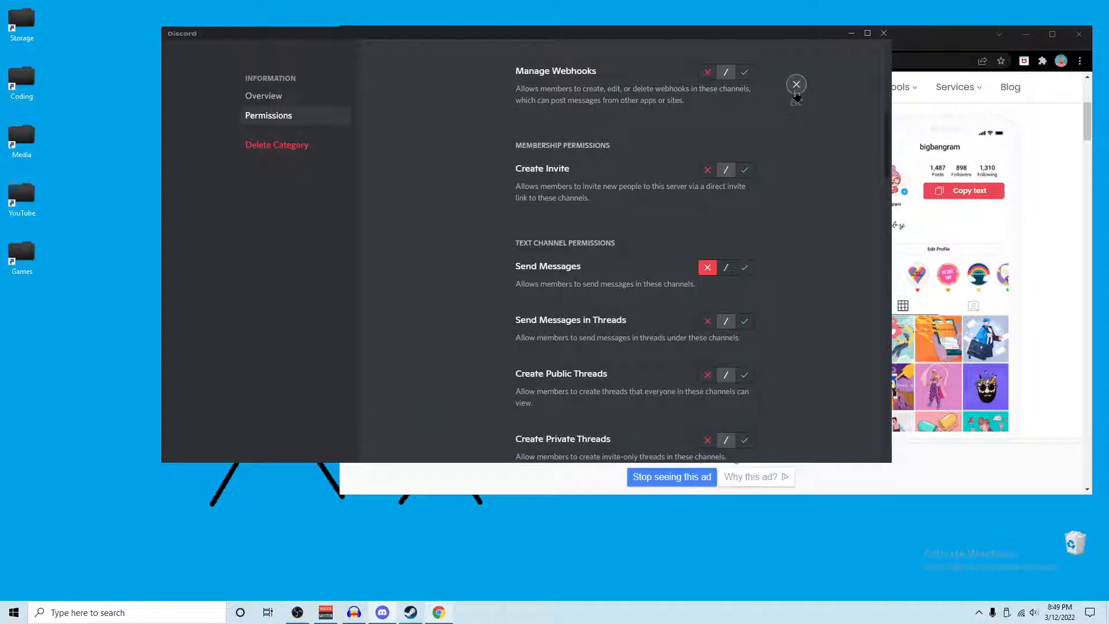
left_click(797, 84)
Step: Look through the announcements, rules, info and lobby channels of the INFORMATION category
left_click(268, 159)
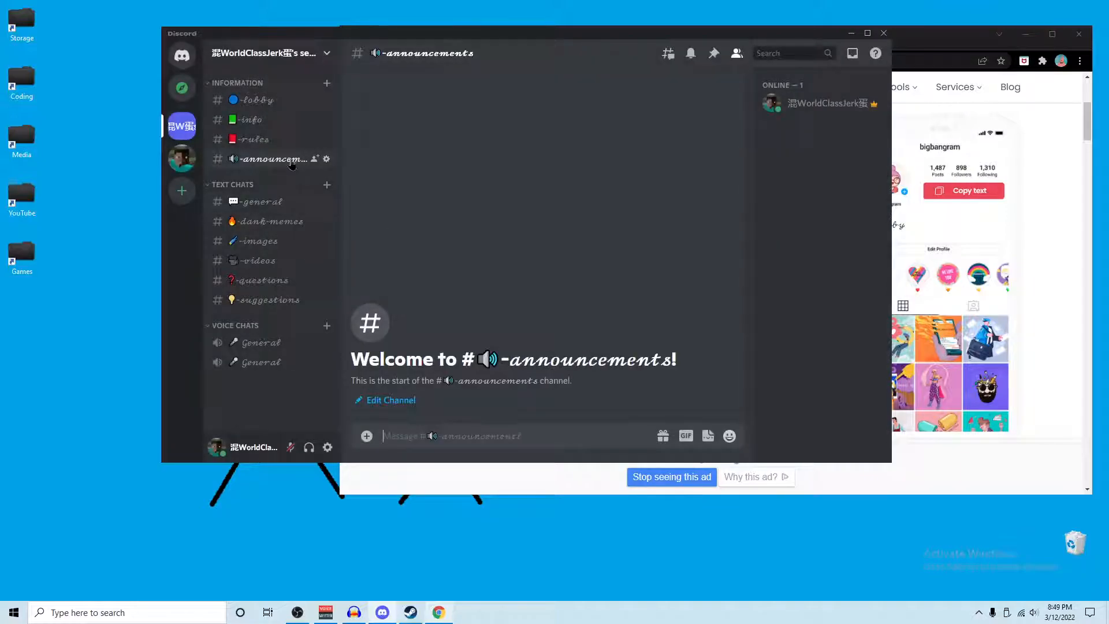
left_click(267, 139)
left_click(252, 120)
left_click(254, 100)
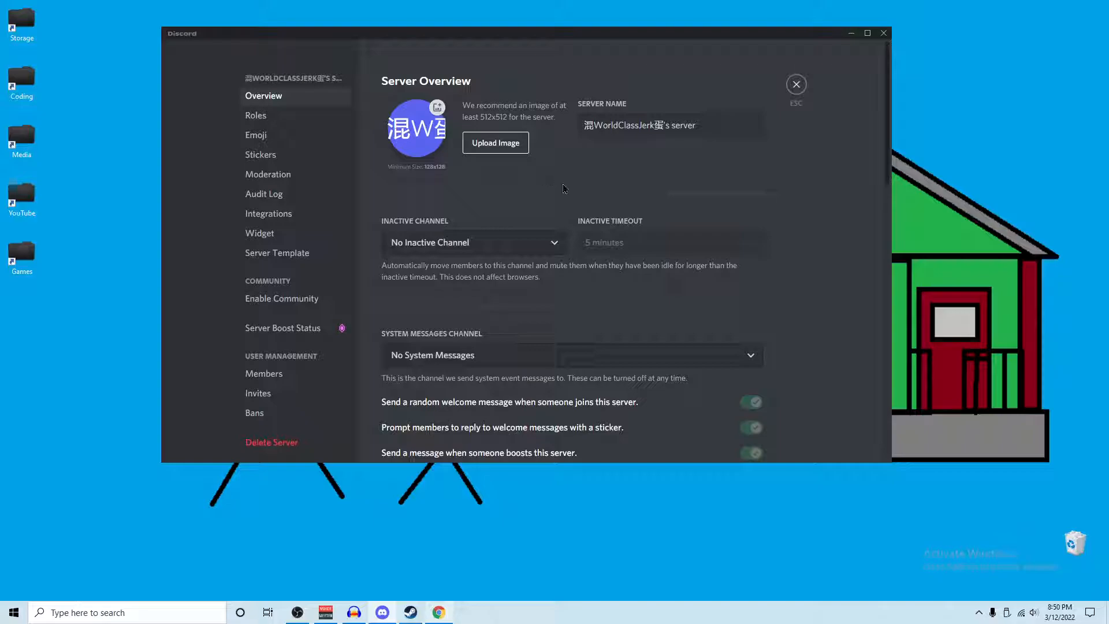
Step: Set the server's system messages channel to lobby and save, keeping all four system message options enabled
left_click(516, 243)
left_click(608, 256)
scroll(612, 258, "down", 1)
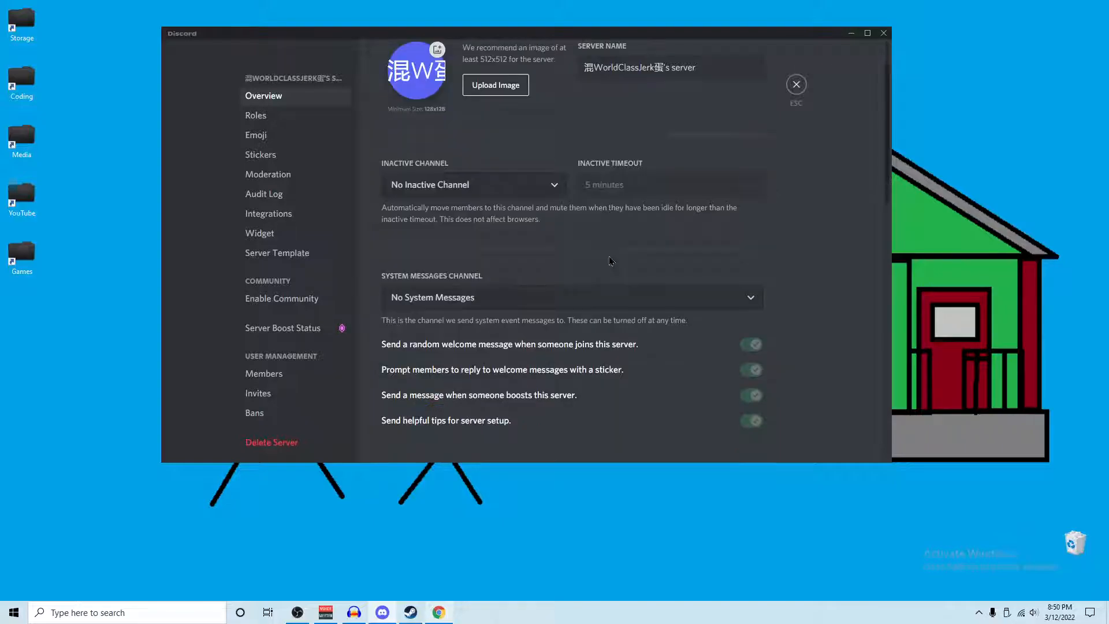
left_click(632, 295)
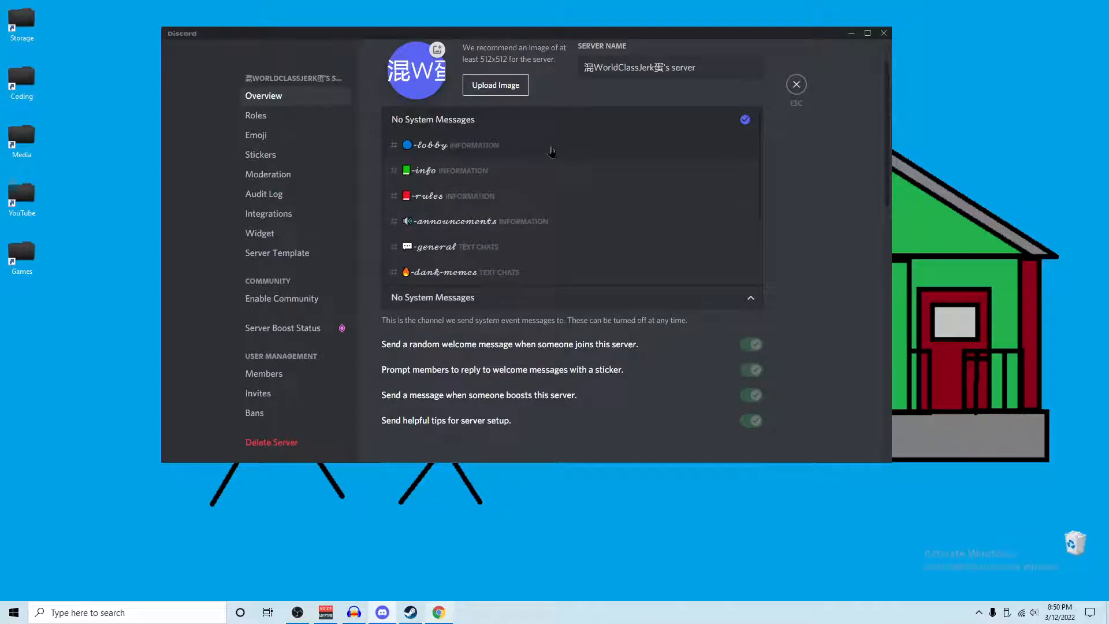
left_click(617, 150)
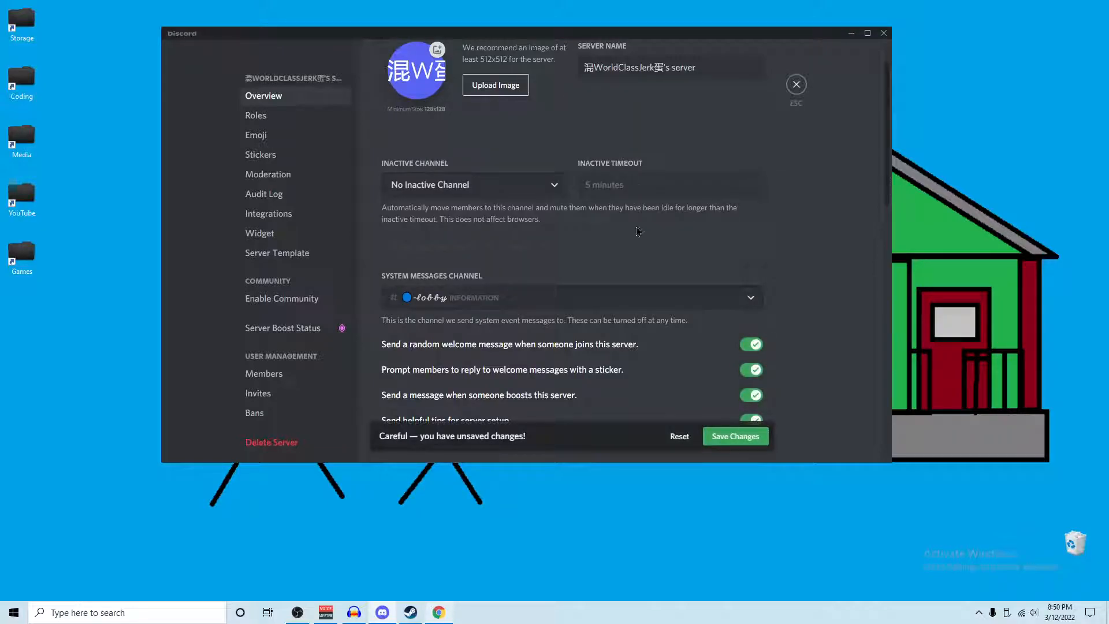
scroll(636, 234, "down", 1)
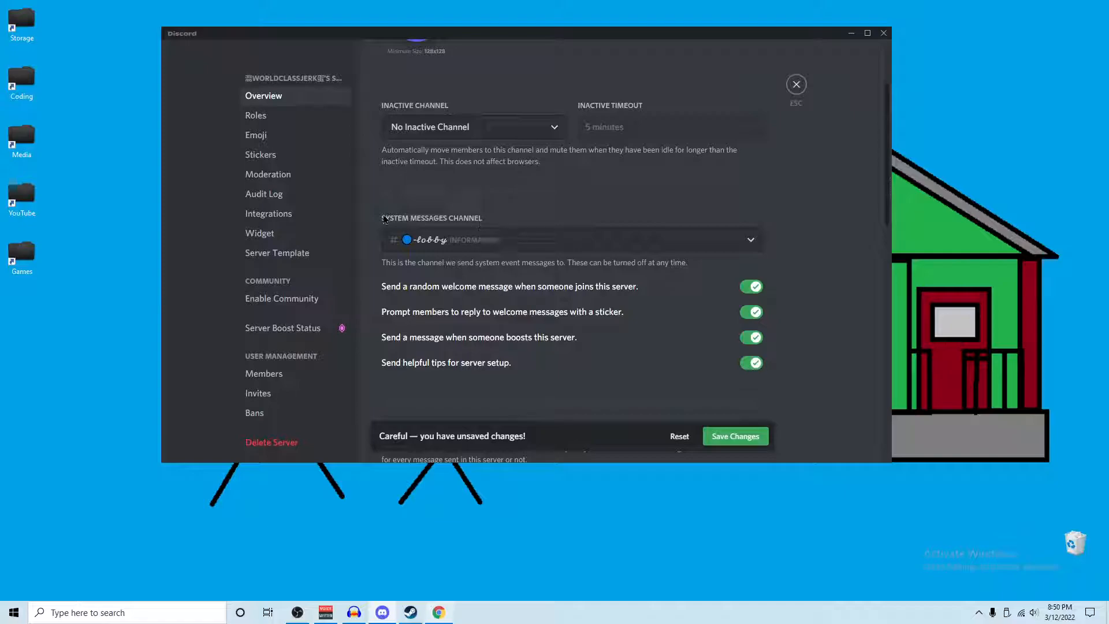
scroll(575, 223, "down", 1)
left_click(735, 436)
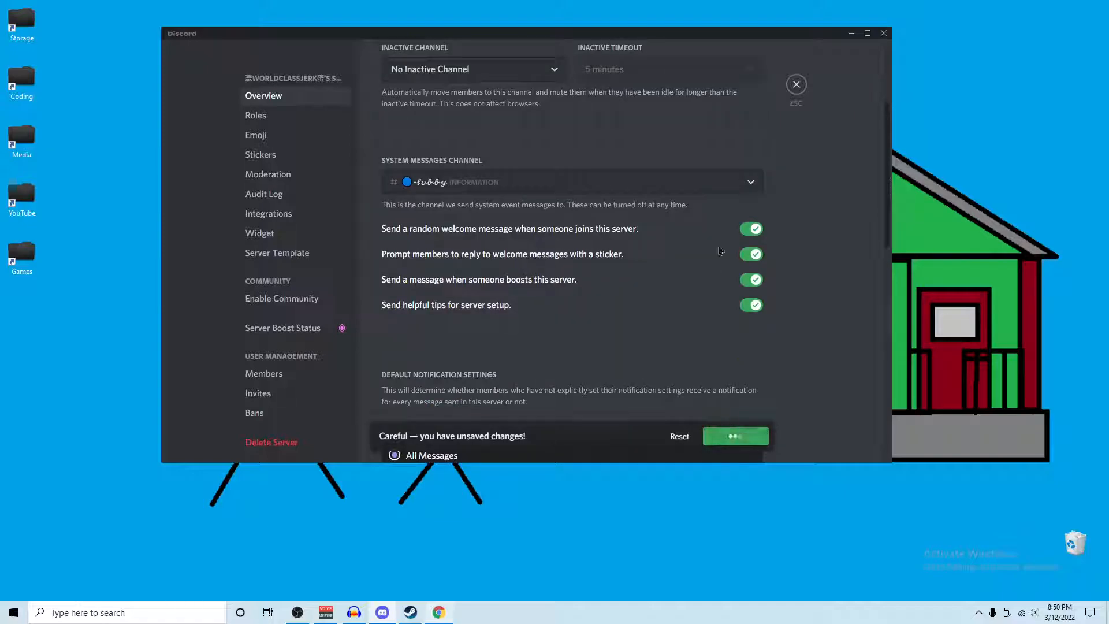
left_click(751, 281)
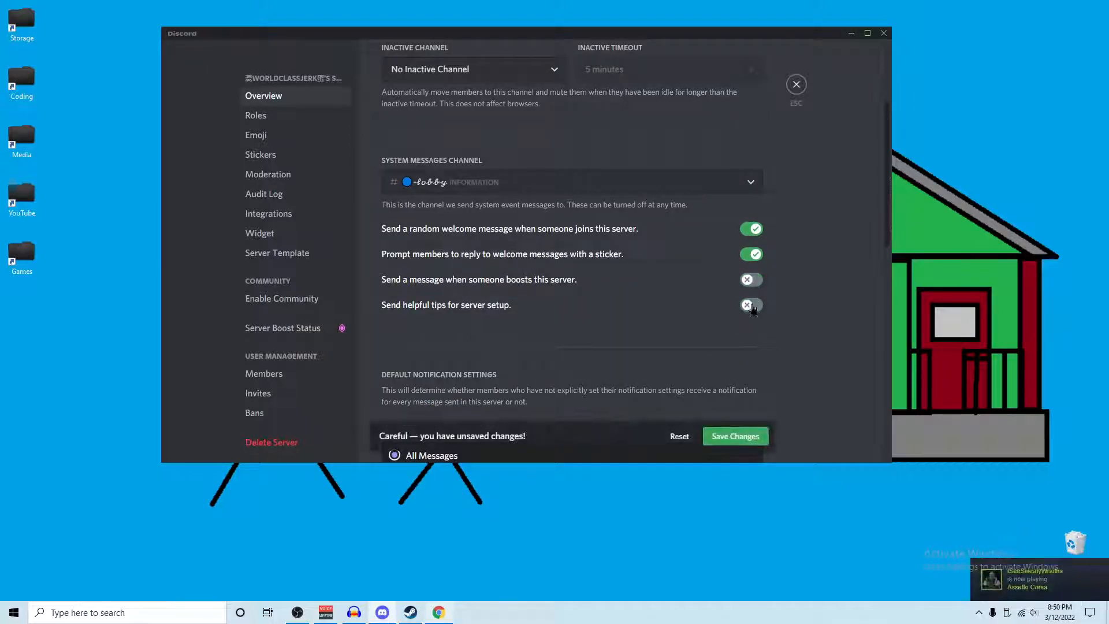
left_click(751, 281)
scroll(671, 331, "down", 3)
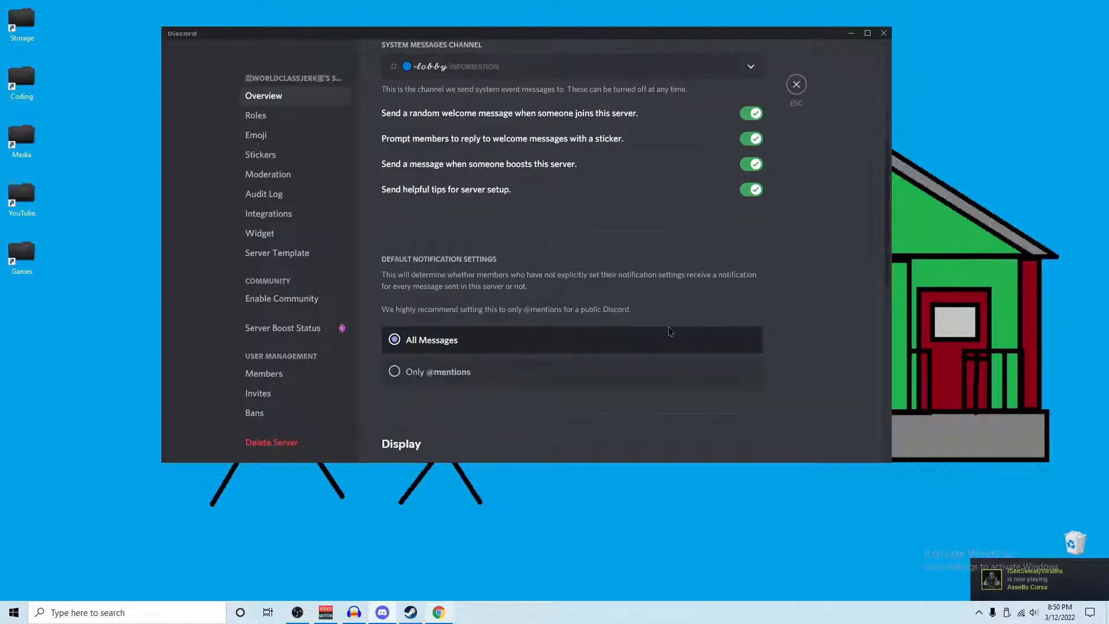
left_click(430, 315)
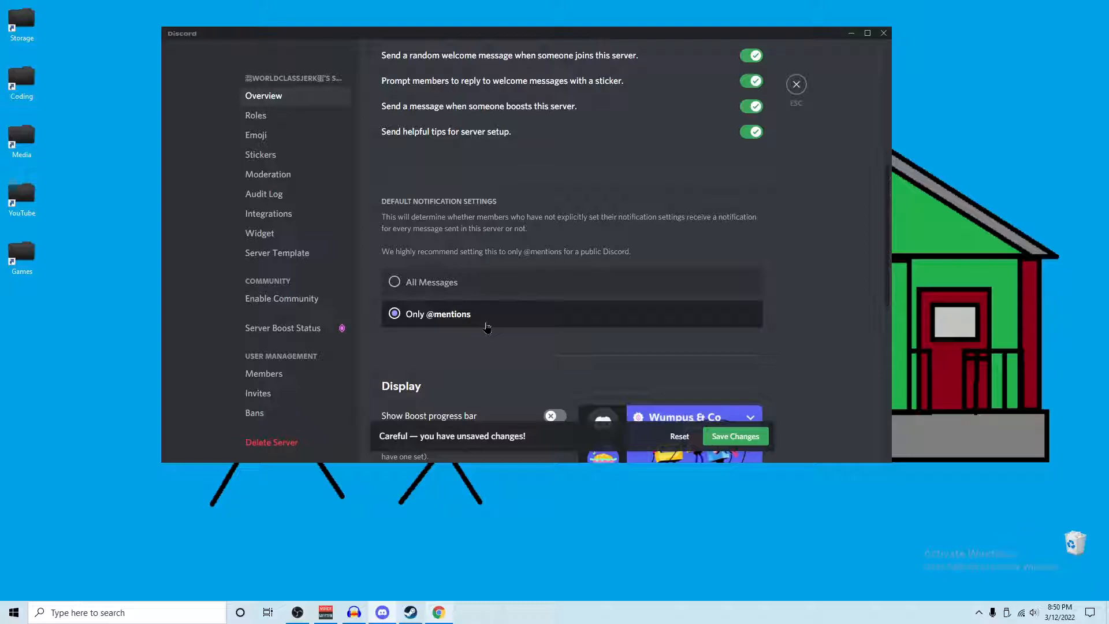
left_click(736, 436)
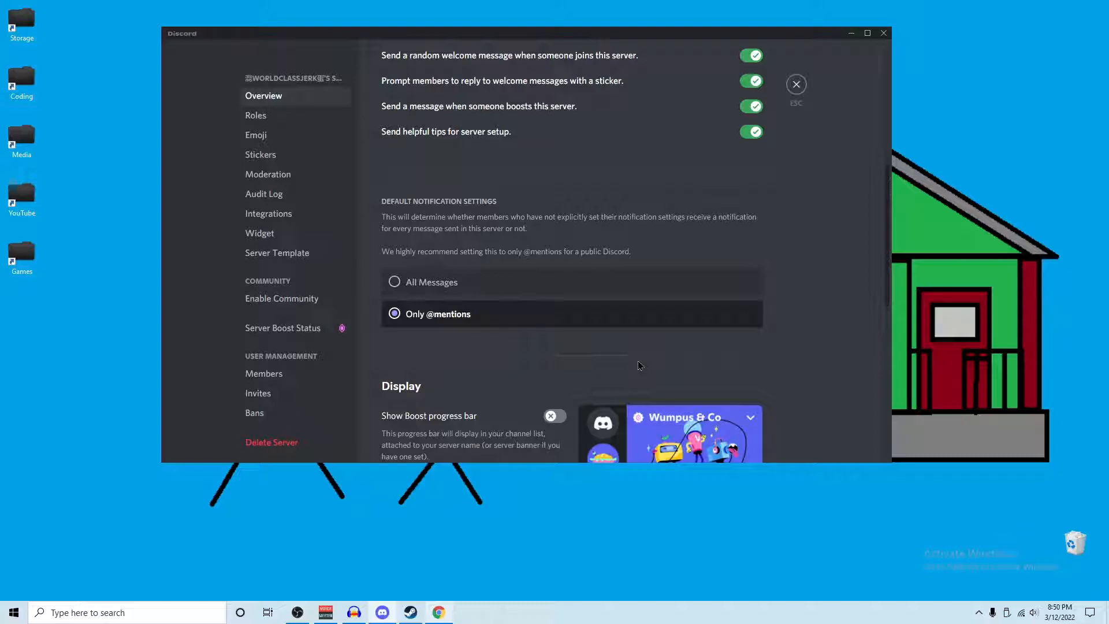
Step: Switch the Show Boost progress bar display option on and back off
scroll(638, 365, "down", 1)
scroll(618, 357, "down", 1)
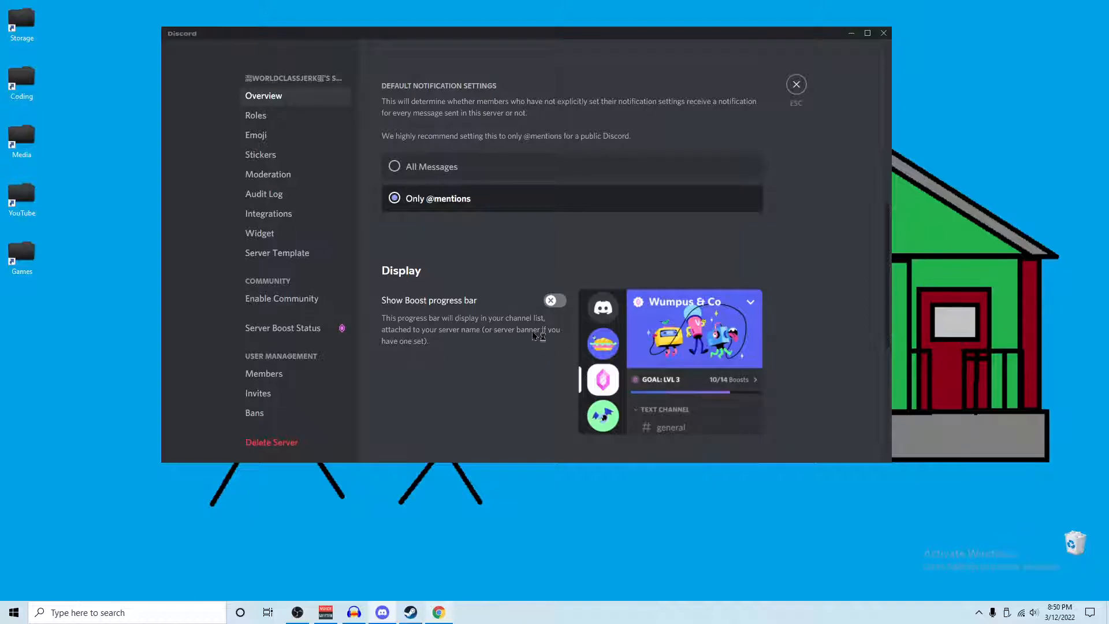
left_click(555, 301)
left_click(554, 301)
Step: Look through the server settings for roles, emoji, stickers, moderation, audit log, integrations, widget and server template
left_click(256, 115)
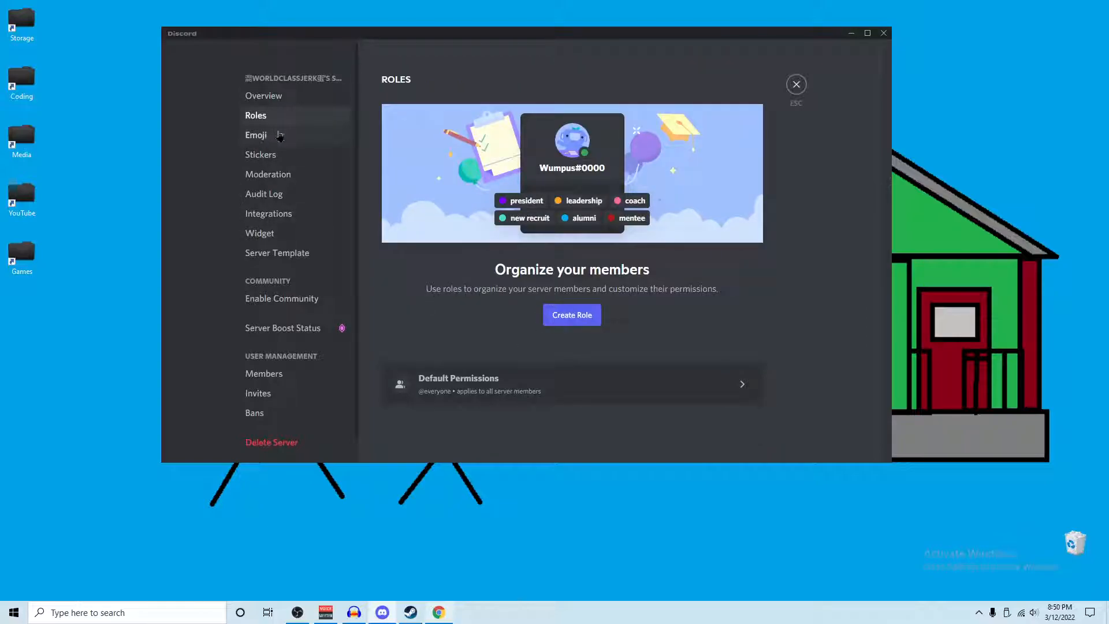
left_click(279, 135)
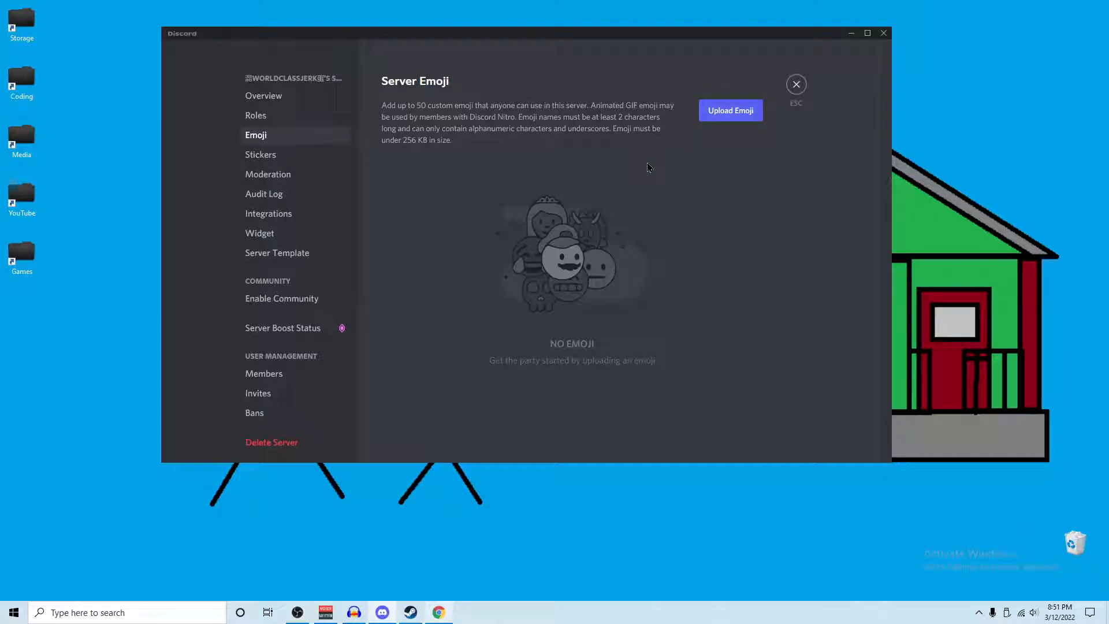
left_click(281, 162)
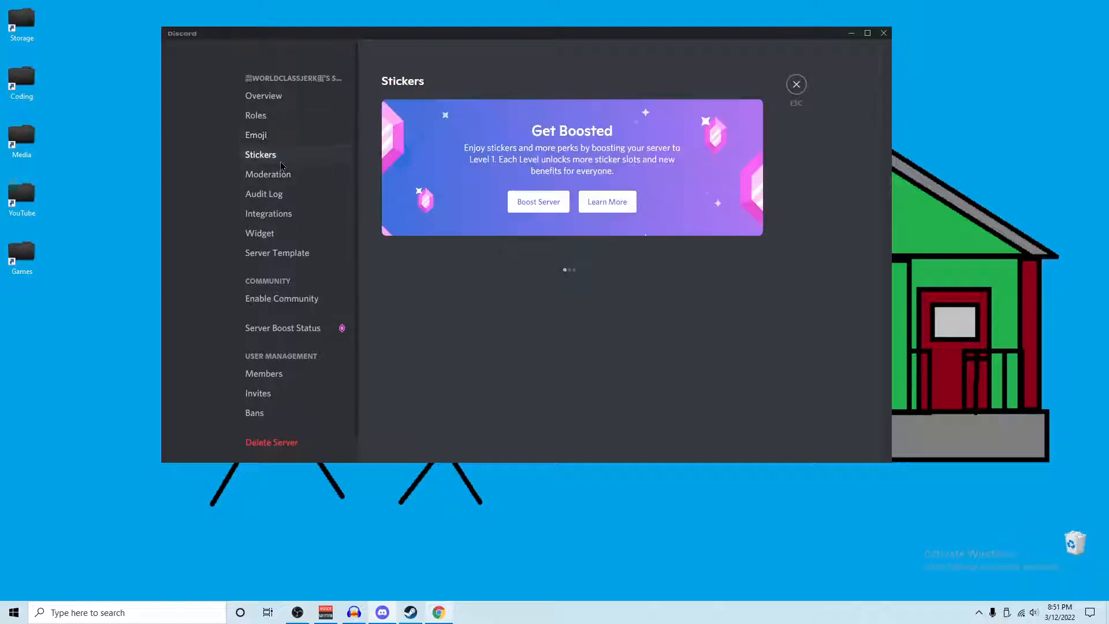
left_click(283, 178)
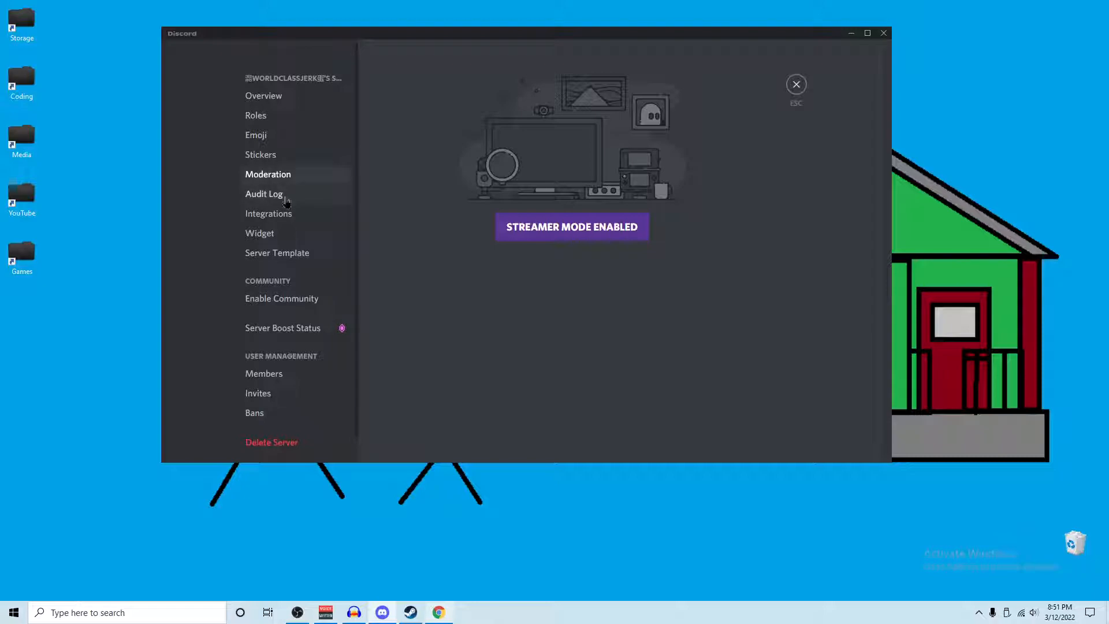
left_click(287, 199)
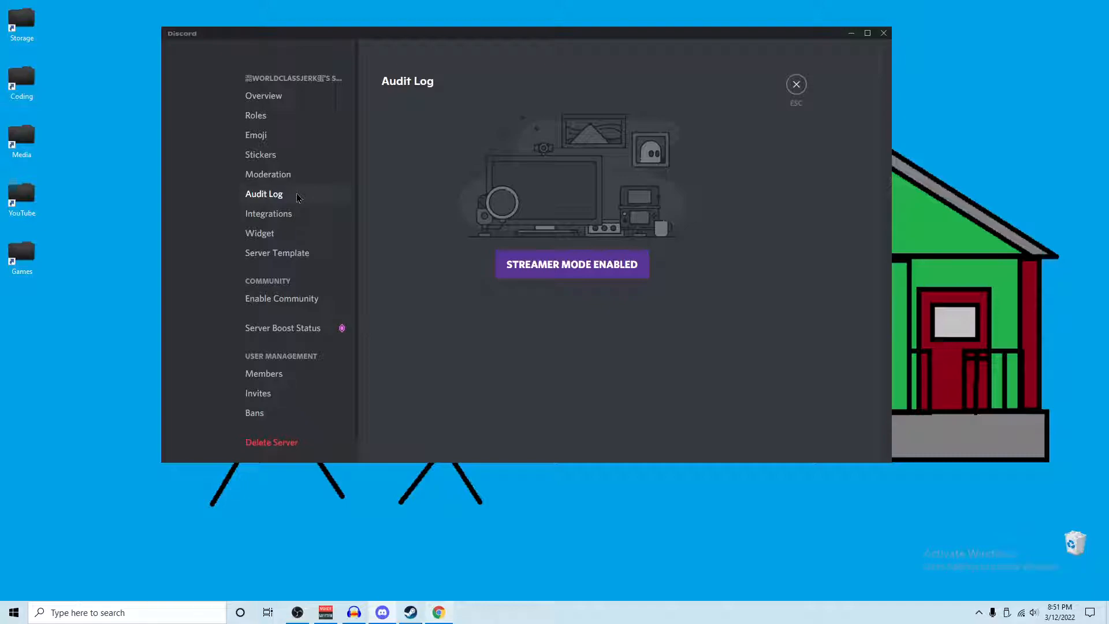
left_click(269, 215)
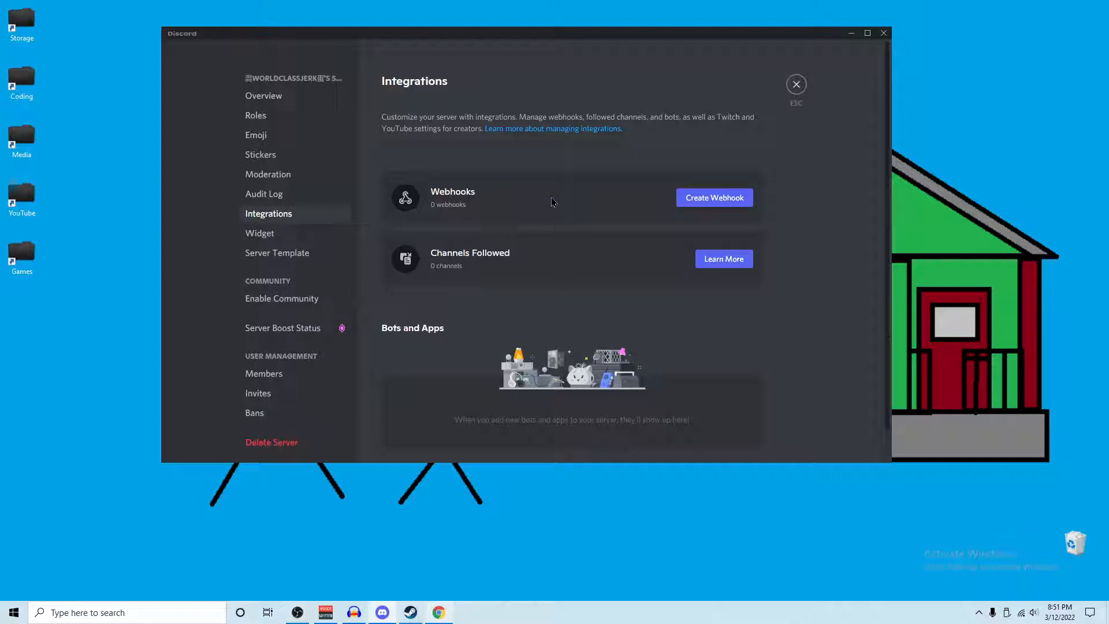
left_click(311, 244)
left_click(293, 254)
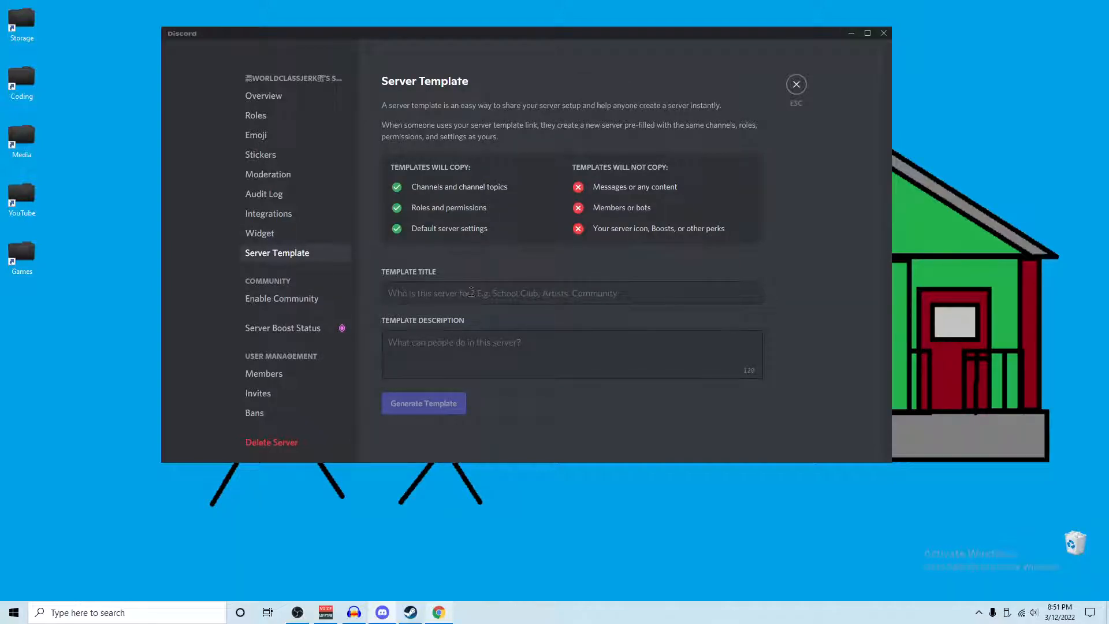
Step: Examine the server's Enable Community, Members, Invites and Bans settings, including the role options for the listed member, and close the server settings
left_click(331, 301)
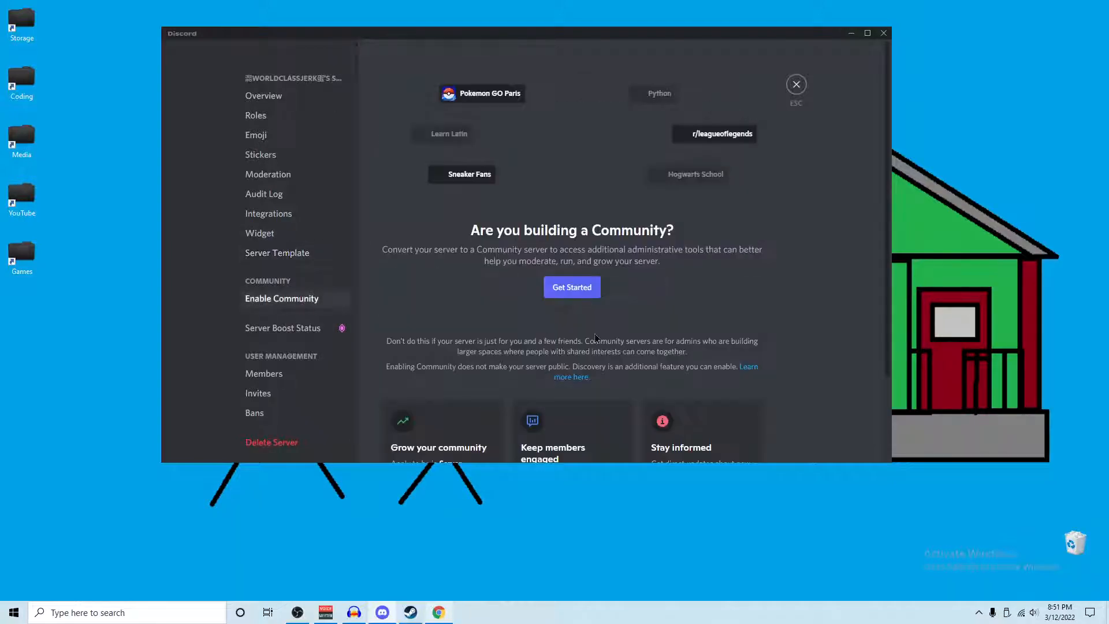
scroll(539, 345, "down", 3)
scroll(573, 328, "up", 3)
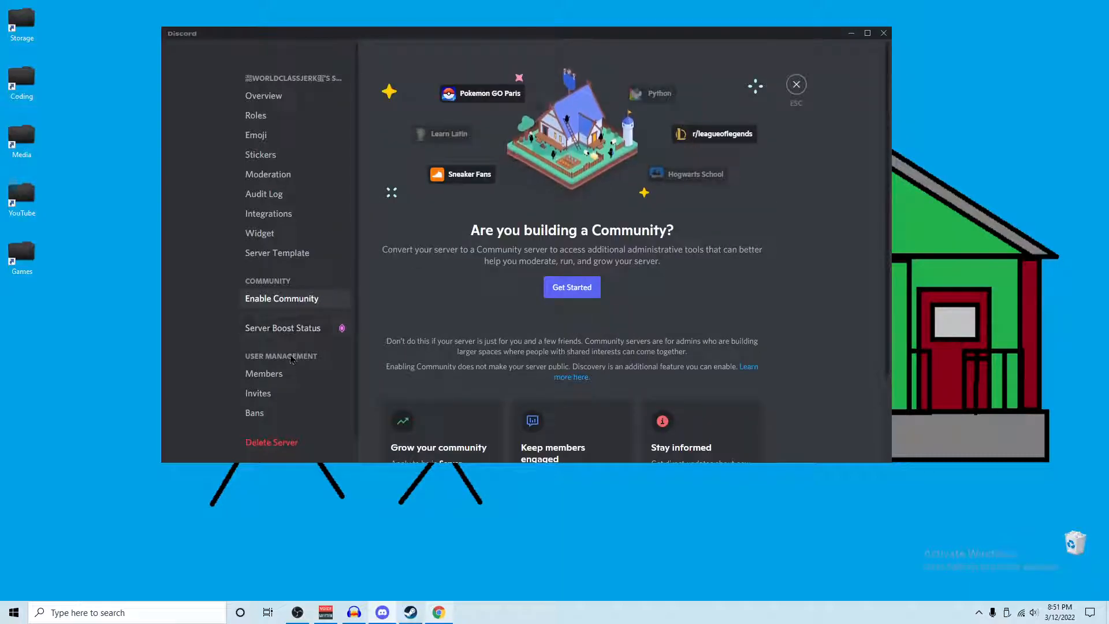
left_click(292, 377)
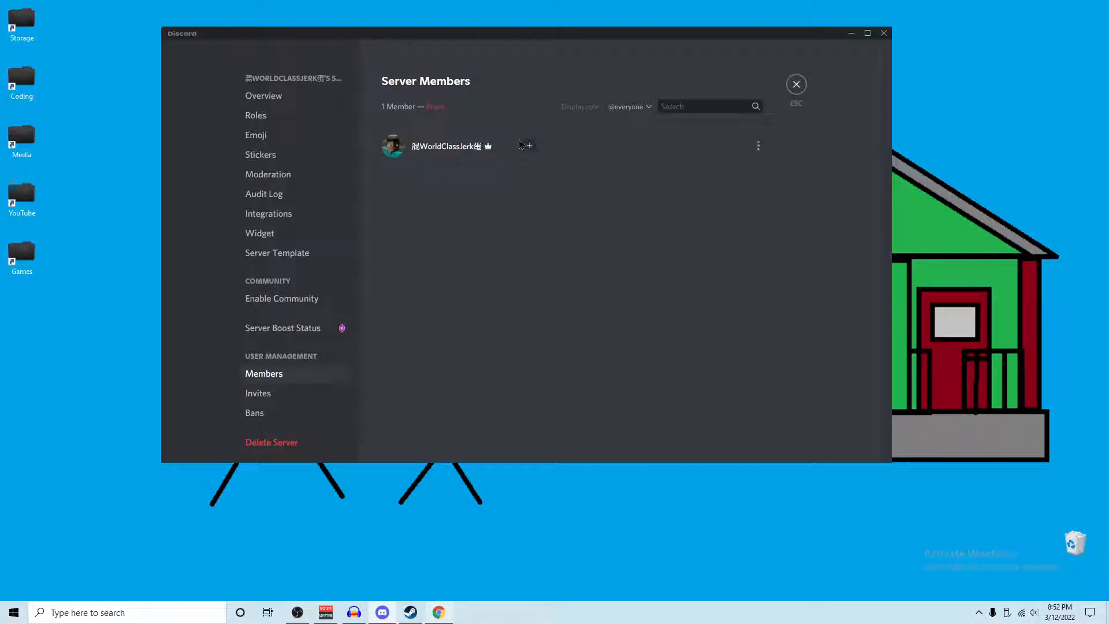
left_click(531, 149)
left_click(699, 220)
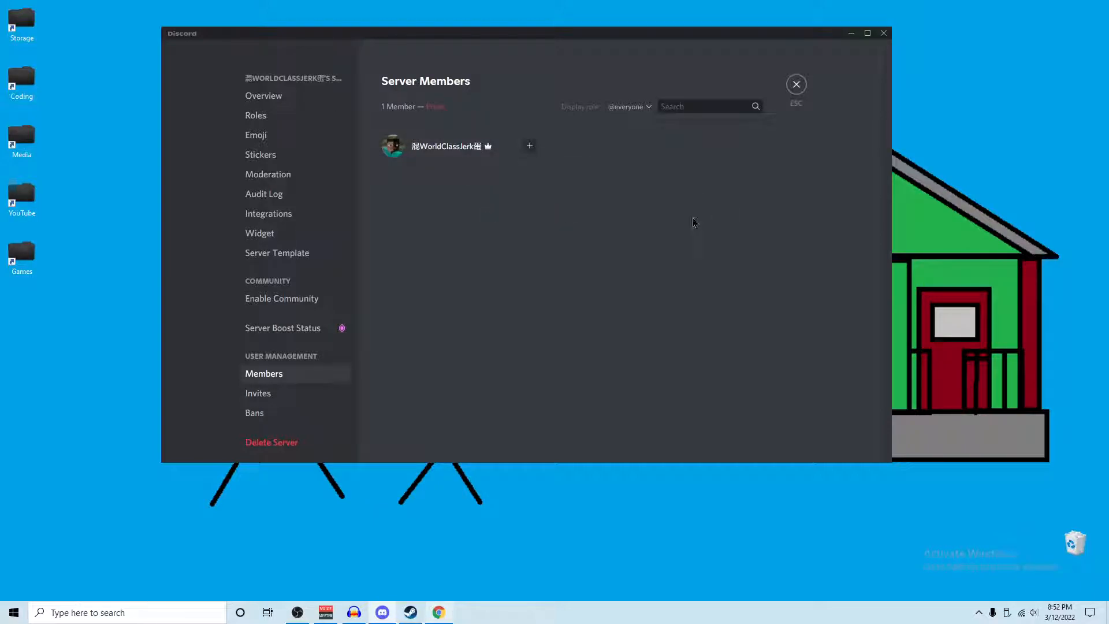
left_click(526, 155)
left_click(517, 364)
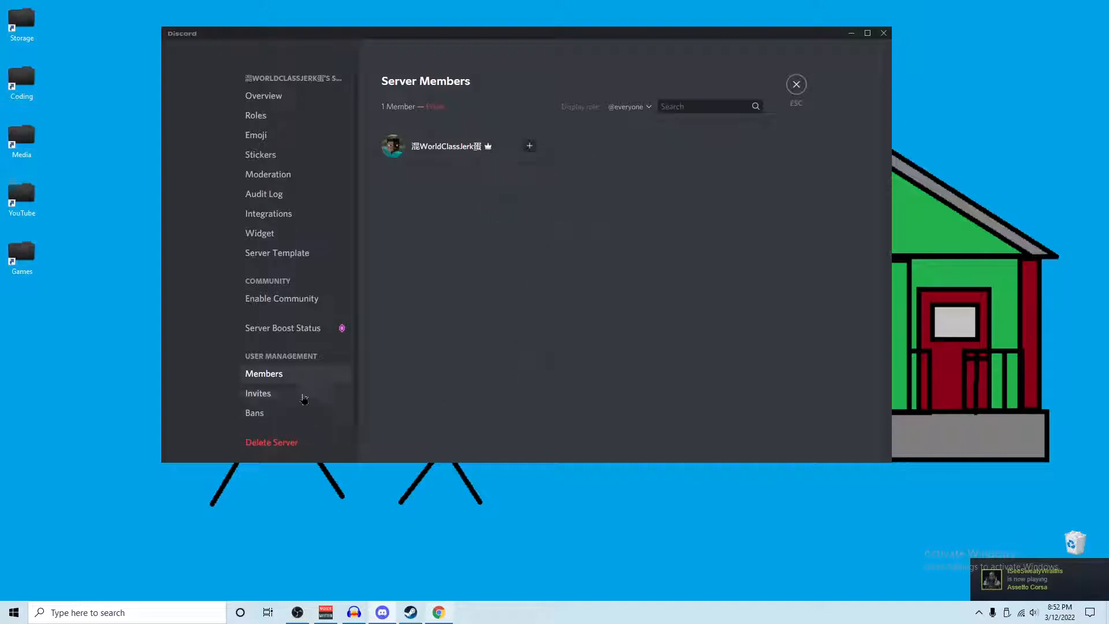
left_click(299, 398)
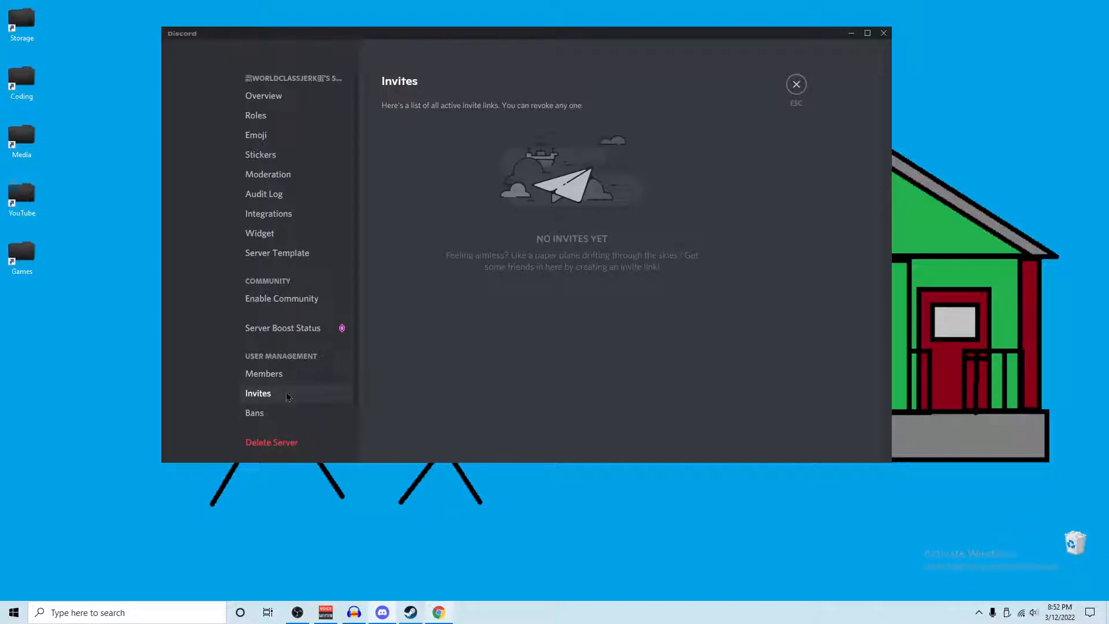
left_click(271, 416)
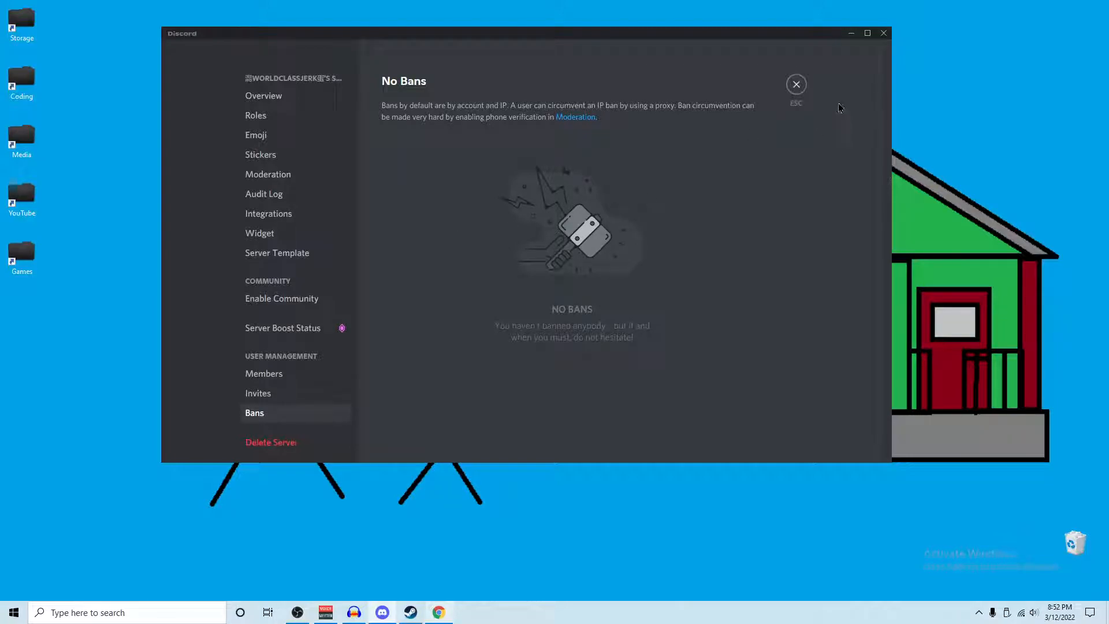
left_click(800, 87)
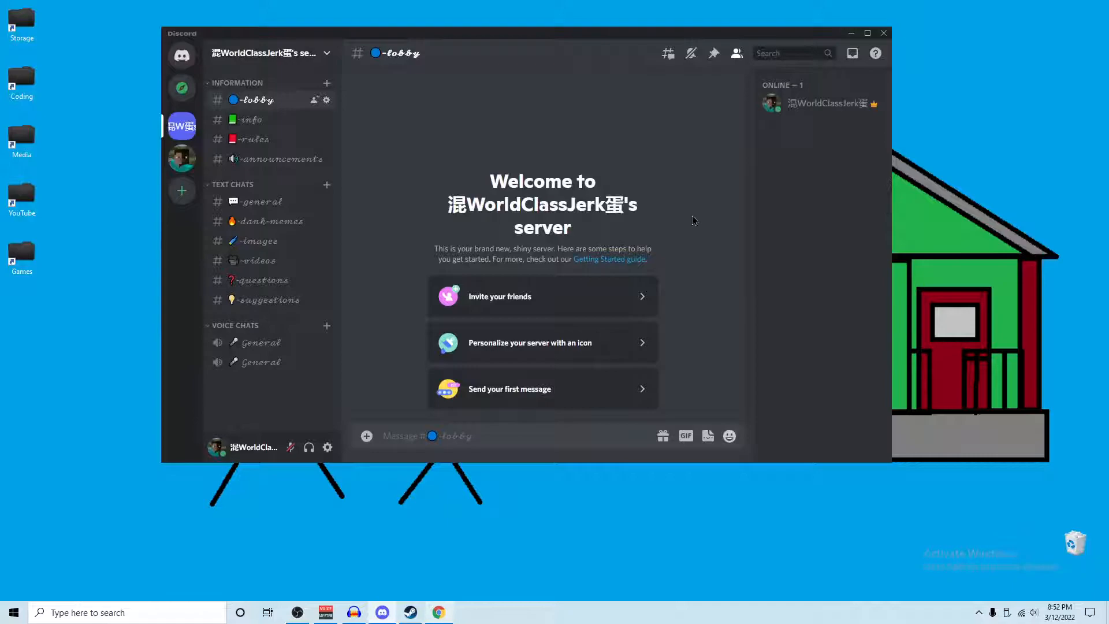